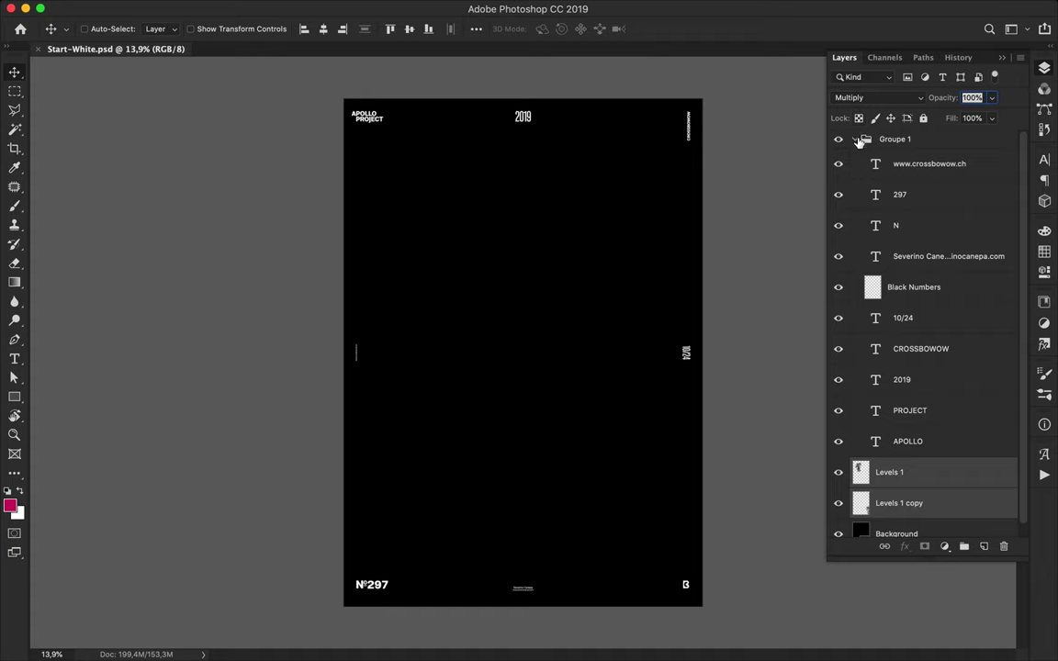
Collapse the Groupe 1 folder in the Layers panel.
left_click(855, 138)
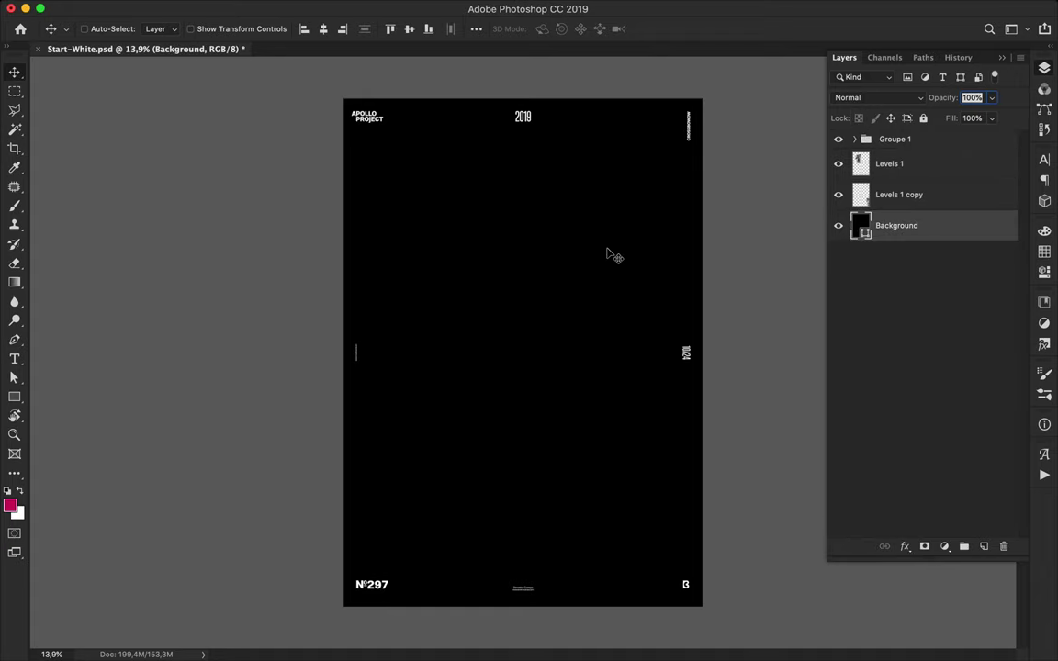
Draw a wide rectangle across the upper poster and fill it with a blue swatch.
key("u")
mouse_move(361, 140)
left_mouse_down()
mouse_move(654, 323)
mouse_move(644, 324)
left_mouse_up()
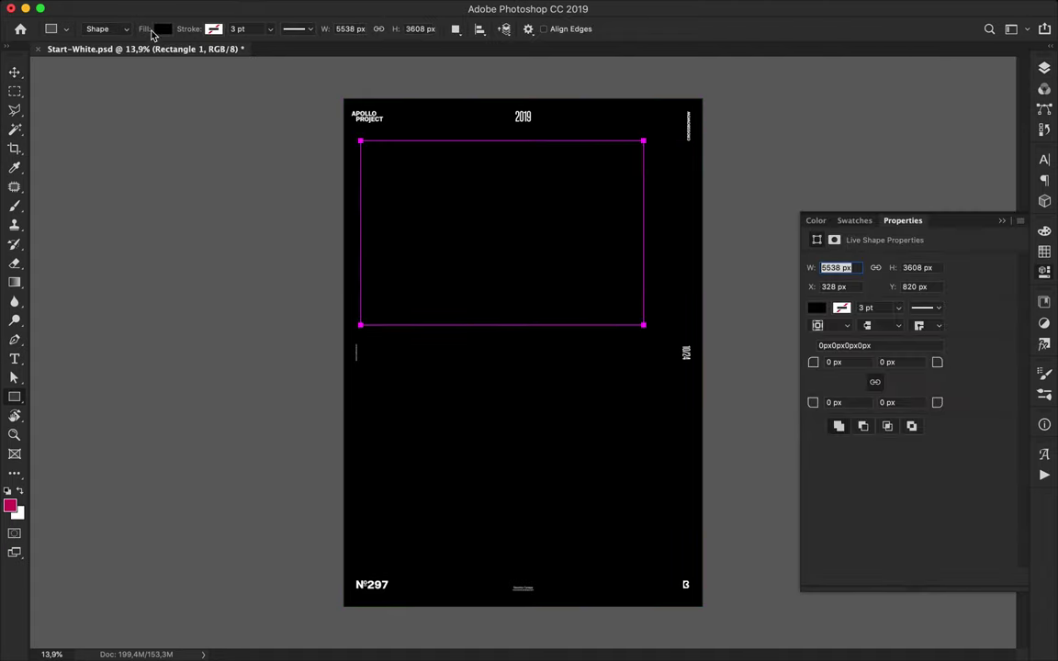
left_click(163, 29)
scroll(182, 186, "down", 5)
scroll(179, 183, "down", 5)
left_click(166, 176)
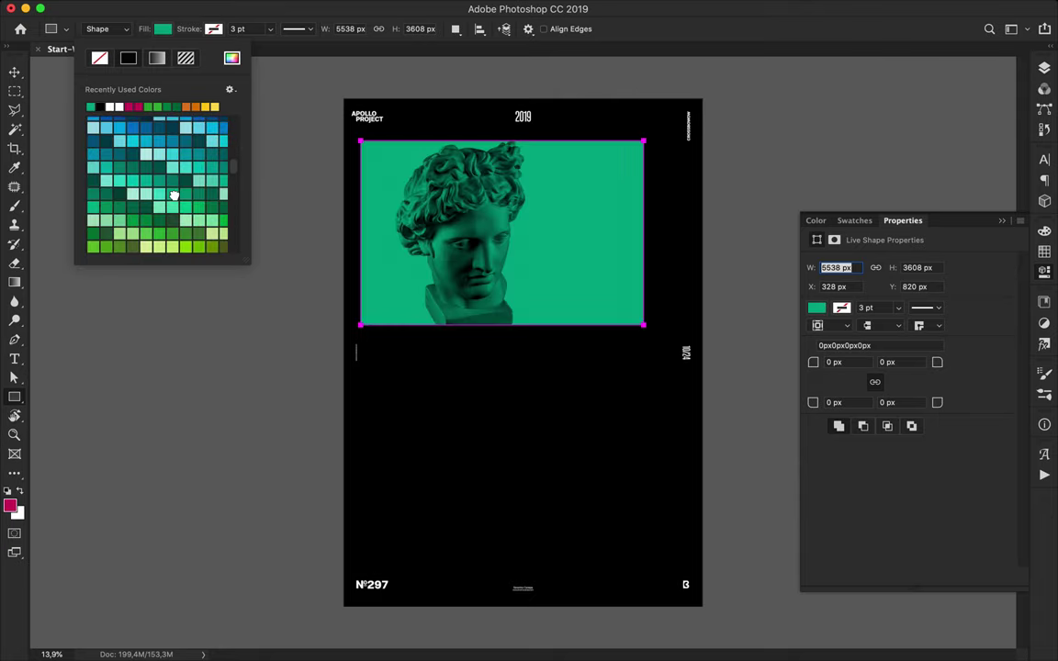
scroll(178, 195, "down", 5)
scroll(175, 194, "up", 3)
scroll(175, 195, "up", 3)
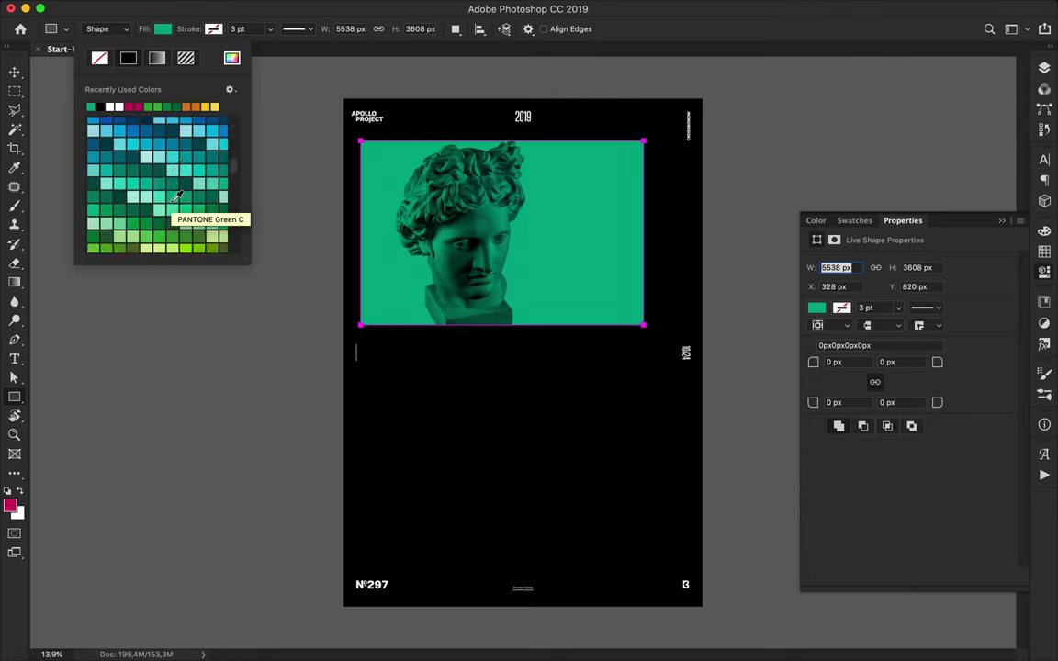
scroll(174, 195, "up", 3)
left_click(144, 163)
Copy the blue rectangle below the original and make it narrower and taller.
key("v")
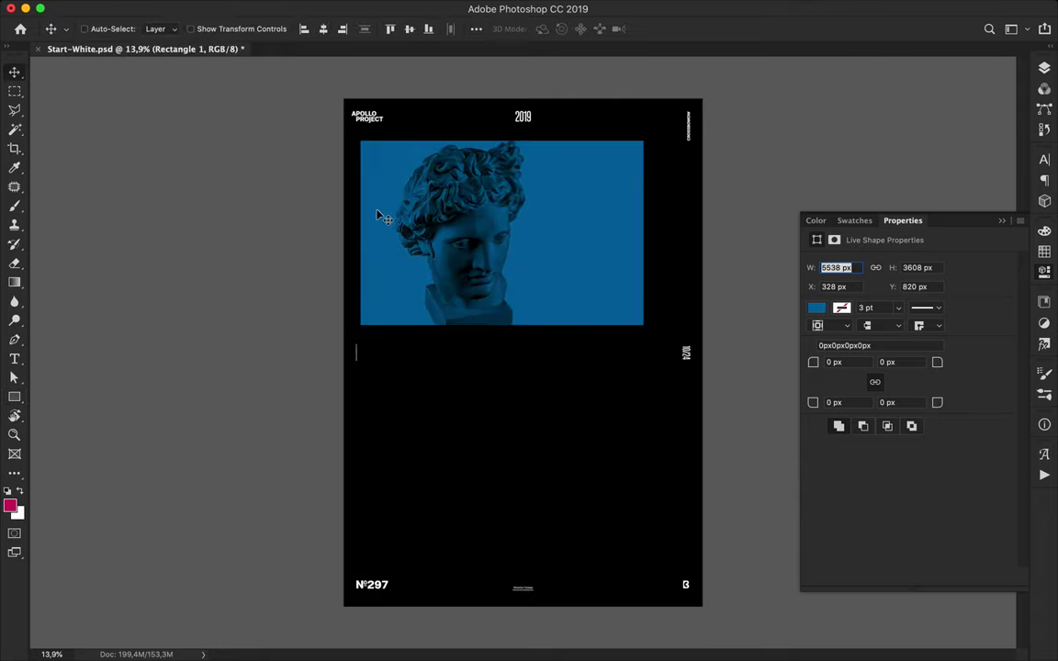
left_click_drag(380, 215, 401, 404)
key("ctrl+t")
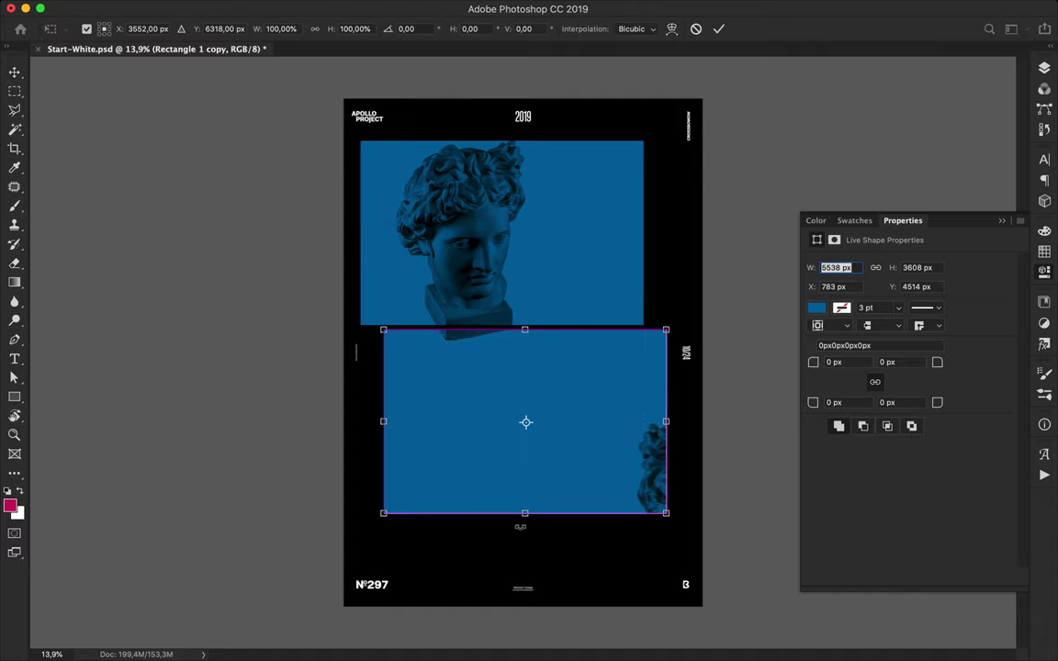
left_click_drag(525, 513, 527, 561)
left_click_drag(383, 446, 500, 456)
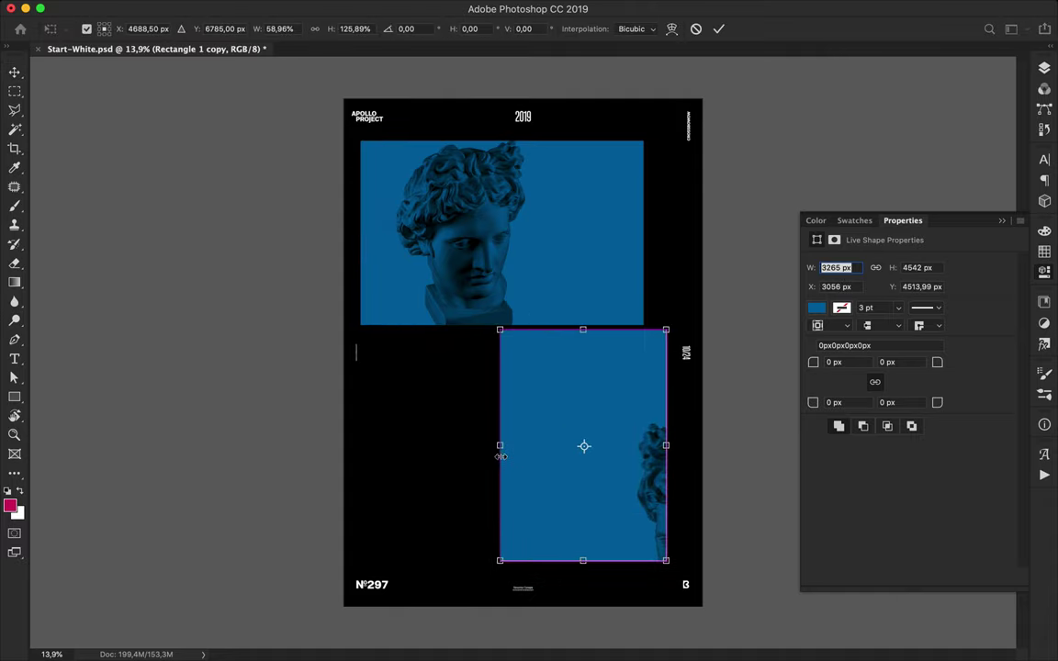
key("Return")
Move the statue busts into position inside the two blue rectangles.
mouse_move(654, 487)
left_mouse_down()
mouse_move(597, 438)
mouse_move(633, 429)
left_mouse_up()
mouse_move(479, 219)
left_mouse_down()
mouse_move(373, 214)
mouse_move(651, 202)
mouse_move(473, 209)
left_mouse_up()
left_click(201, 8)
left_click(199, 295)
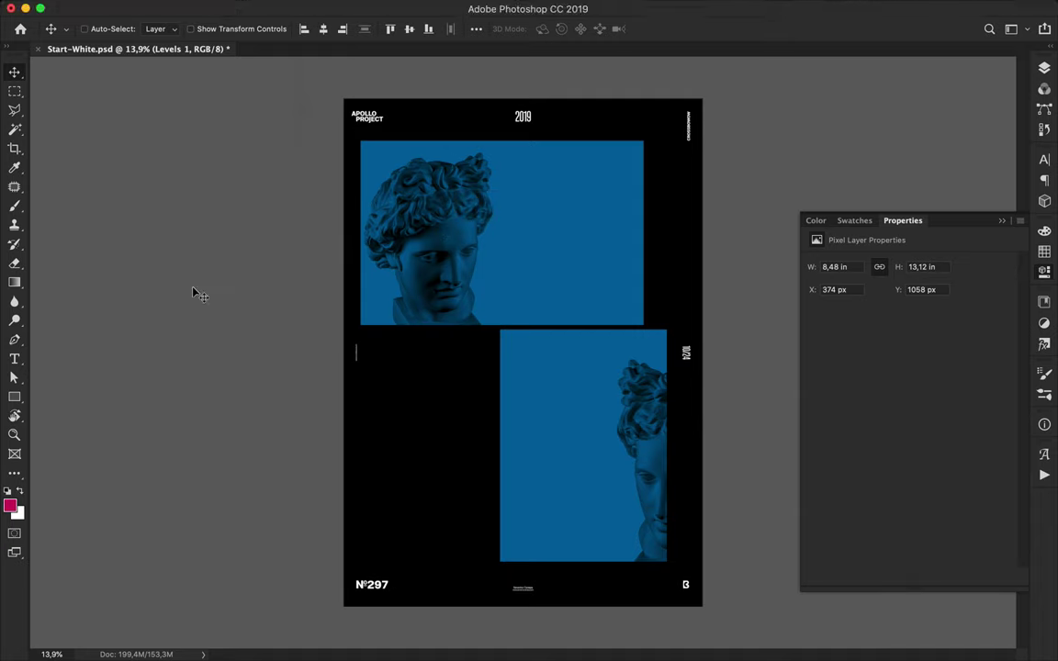
Flip the upper statue horizontally and move it against the rectangle's left edge.
left_click(165, 7)
mouse_move(188, 349)
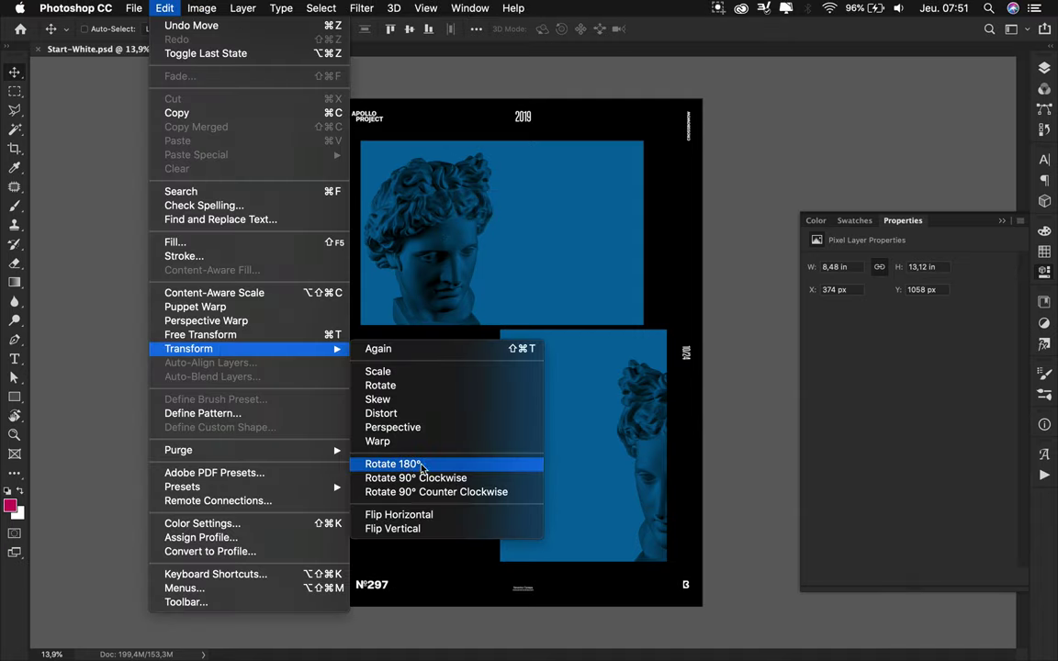
left_click(442, 515)
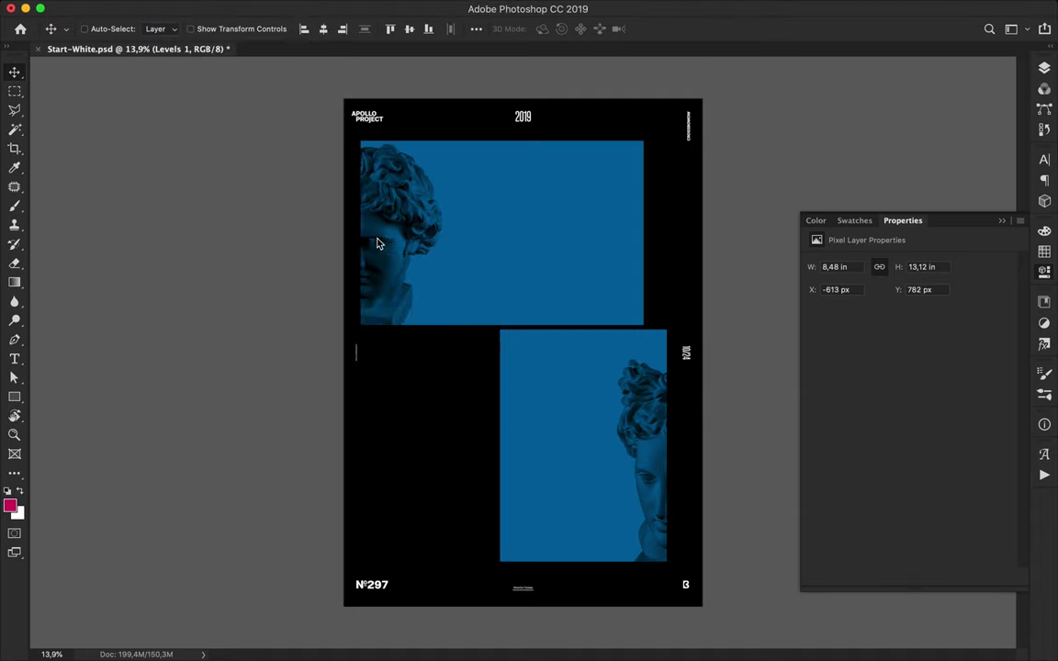
left_click_drag(421, 323, 385, 292)
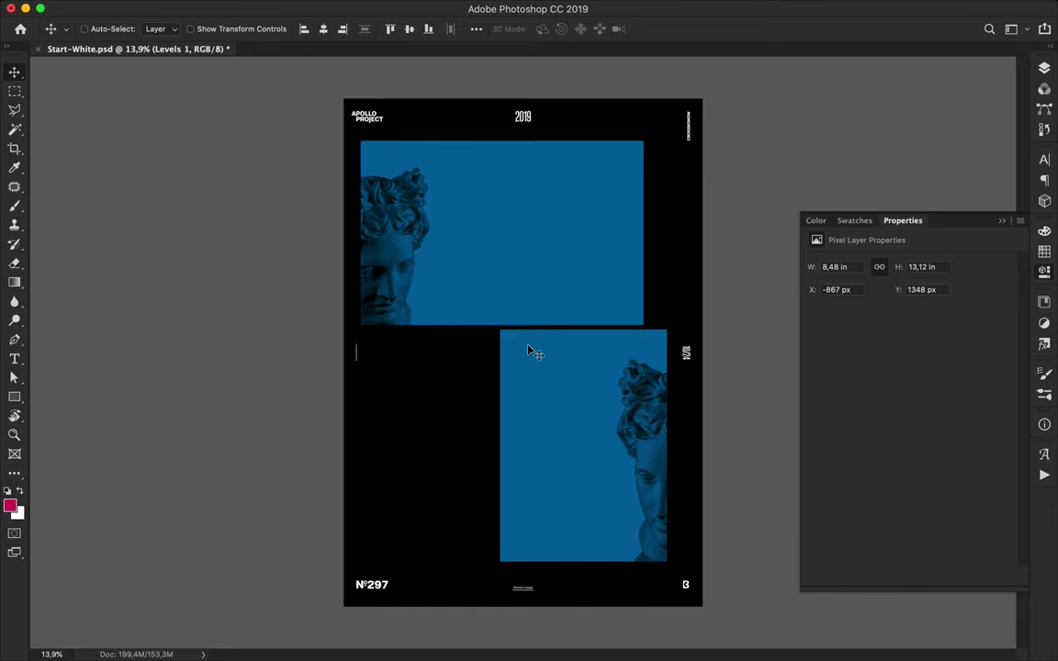
Lower the top edge of the lower blue rectangle slightly.
left_click(534, 352, "ctrl")
key("ctrl+t")
left_click_drag(583, 330, 583, 339)
key("Return")
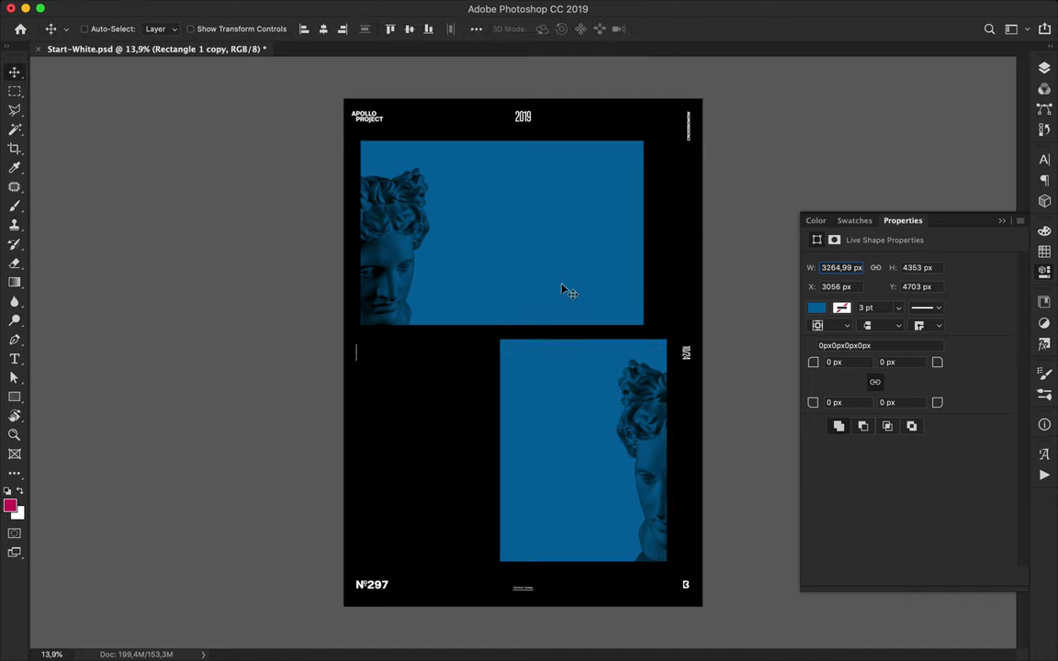
Add white OBJECTIVE text and scale it up to about 714%.
key("t")
left_click(415, 365)
key("BackSpace")
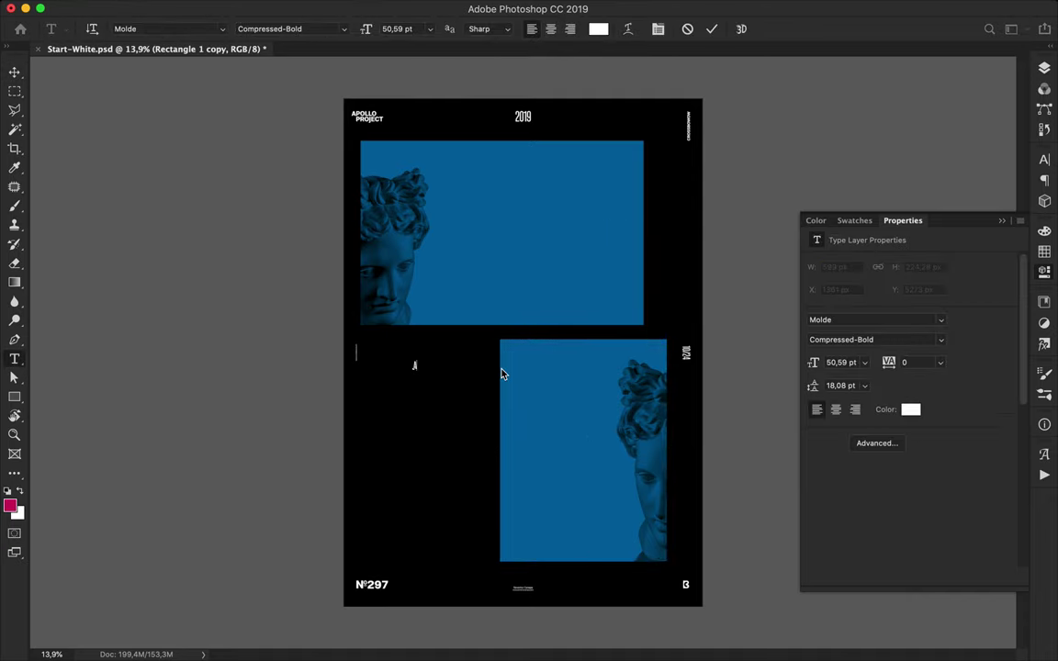
type("OBJECTIVE")
key("ctrl+Return")
key("ctrl+t")
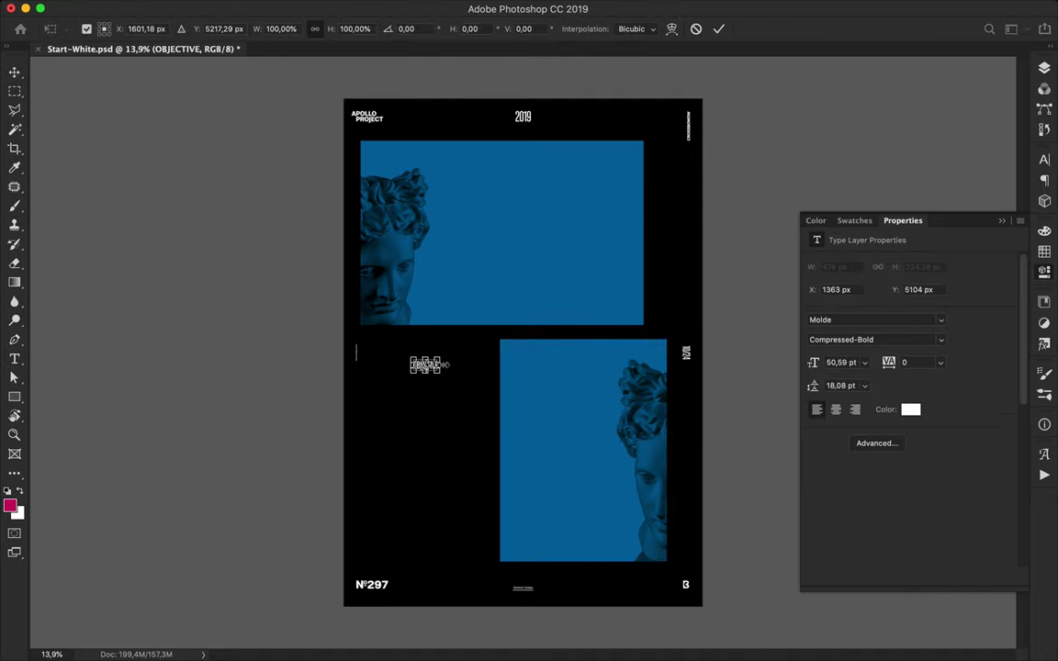
left_click_drag(426, 366, 586, 364)
key("Return")
Set the OBJECTIVE text's font style to Medium.
left_click(1045, 159)
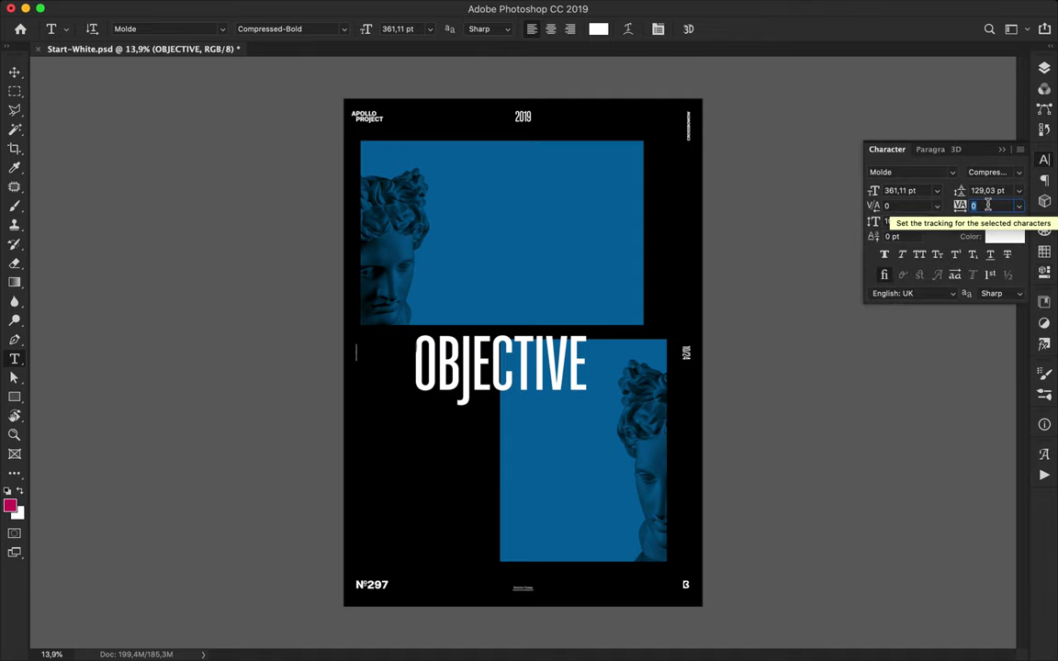
left_click(978, 194)
scroll(972, 250, "down", 5)
left_click(923, 352)
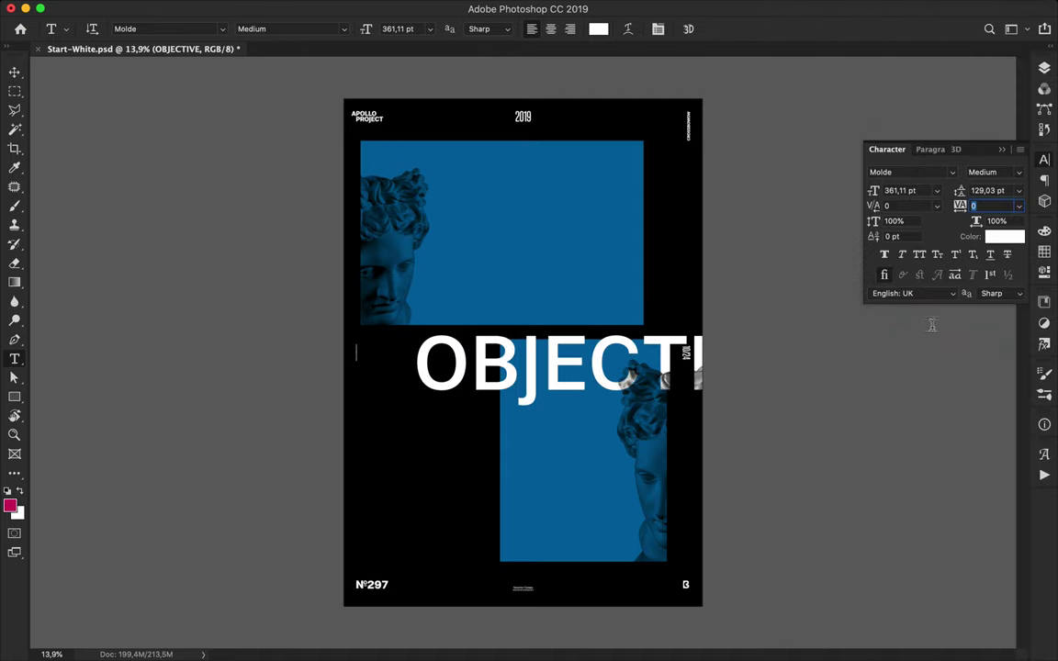
Place OBJECTIVE on the upper rectangle and a smaller copy at lower left showing CTIVE.
key("v")
left_click_drag(526, 371, 621, 240)
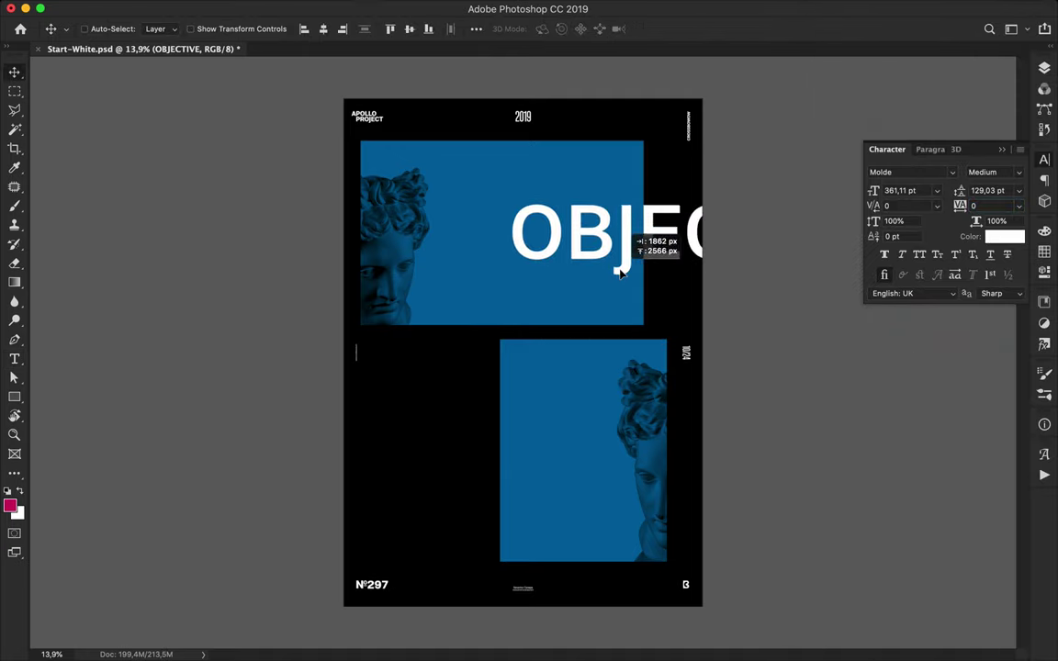
left_click_drag(573, 326, 399, 514)
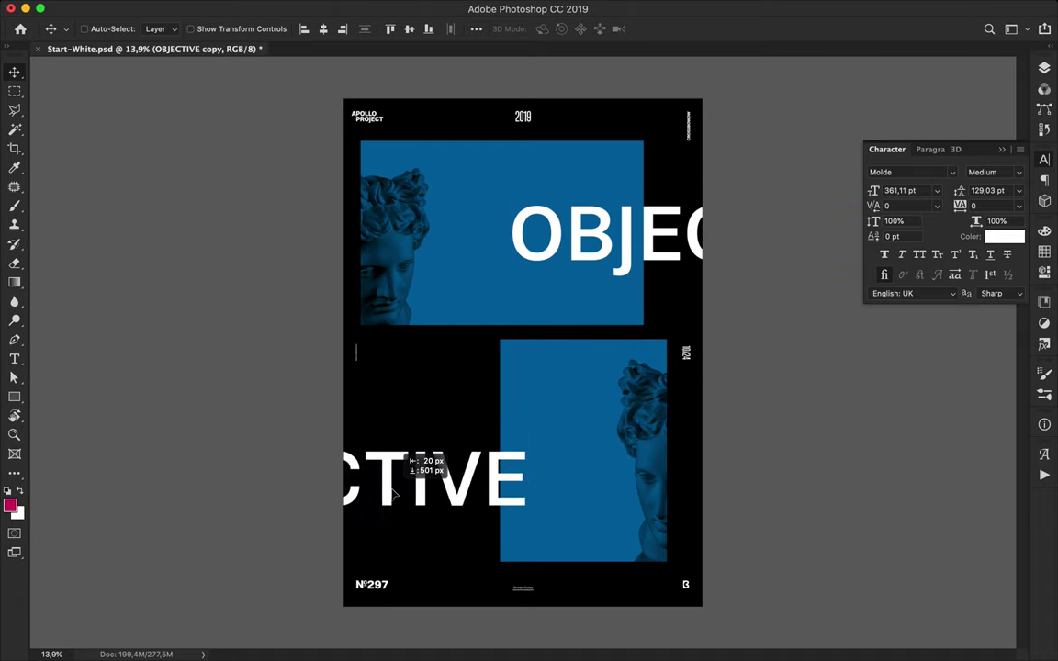
left_click_drag(398, 509, 394, 508)
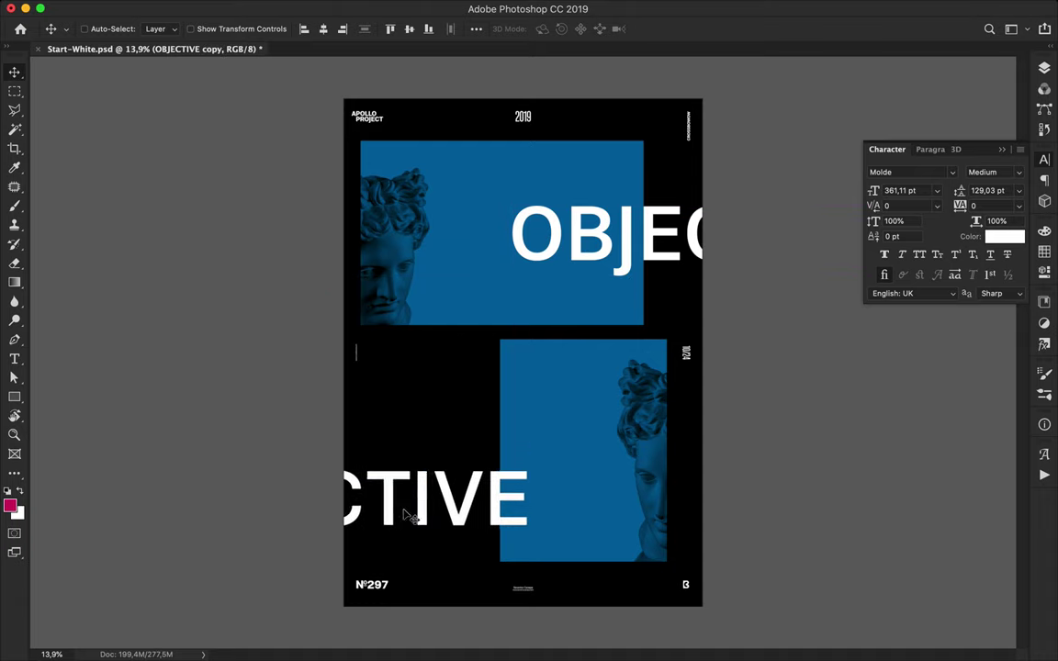
key("shift+Down")
key("shift+Down")
key("shift+Down")
key("shift+Down")
key("shift+Down")
key("shift+Down")
key("shift+Down")
key("shift+Down")
key("shift+Down")
key("shift+Down")
key("shift+Down")
left_click_drag(597, 248, 658, 253)
left_click_drag(398, 515, 452, 501)
Widen the lower blue rectangle leftward and move OBJECTIVE slightly down.
left_click(519, 454)
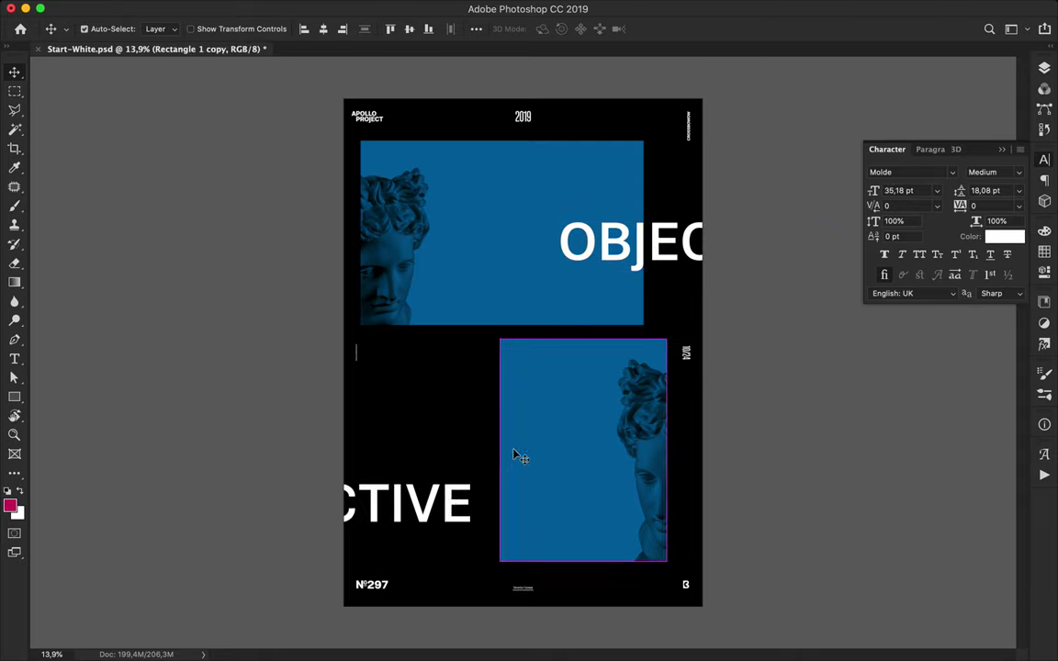
key("ctrl+t")
left_click_drag(499, 450, 452, 451)
key("Return")
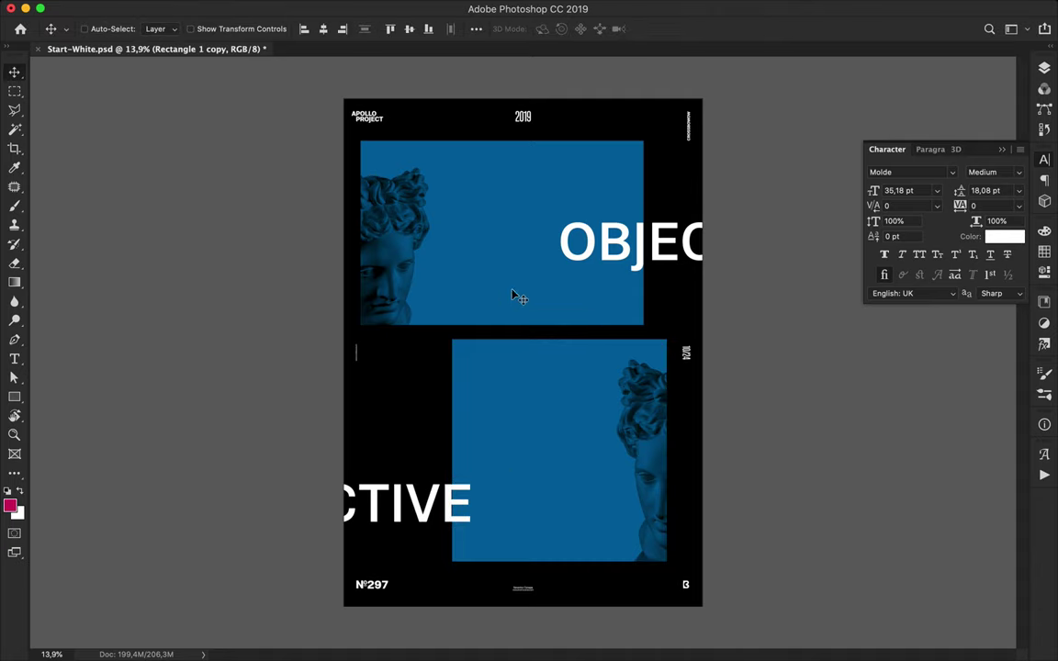
left_click_drag(659, 222, 659, 261)
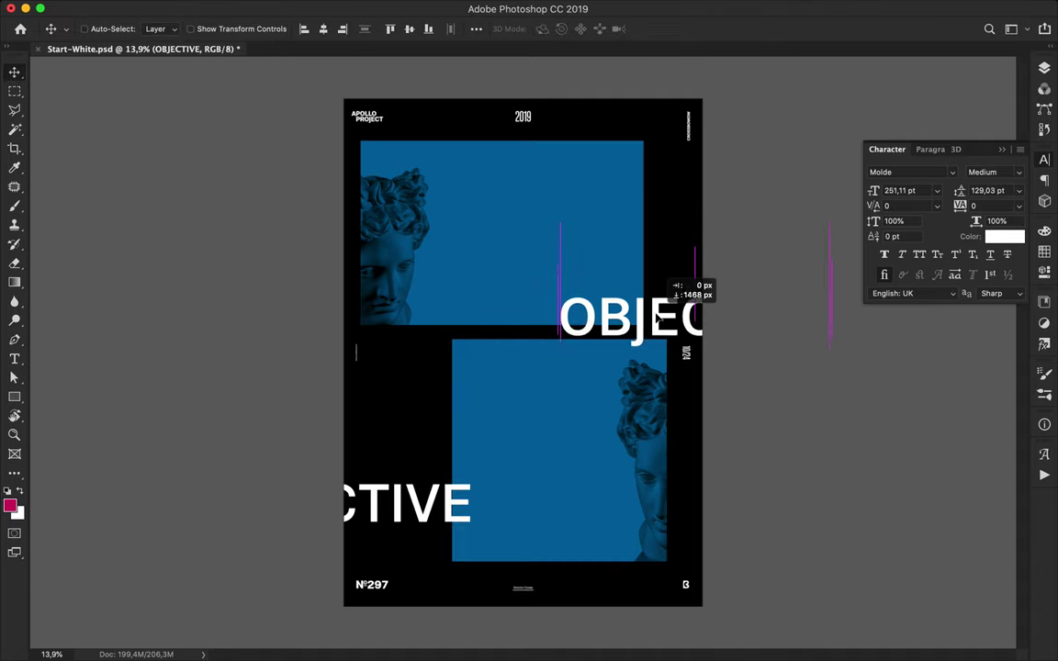
Colour the small text layers Black Numbers through APOLLO blue.
left_click(1045, 70)
scroll(885, 420, "down", 3)
left_click(901, 310, "shift")
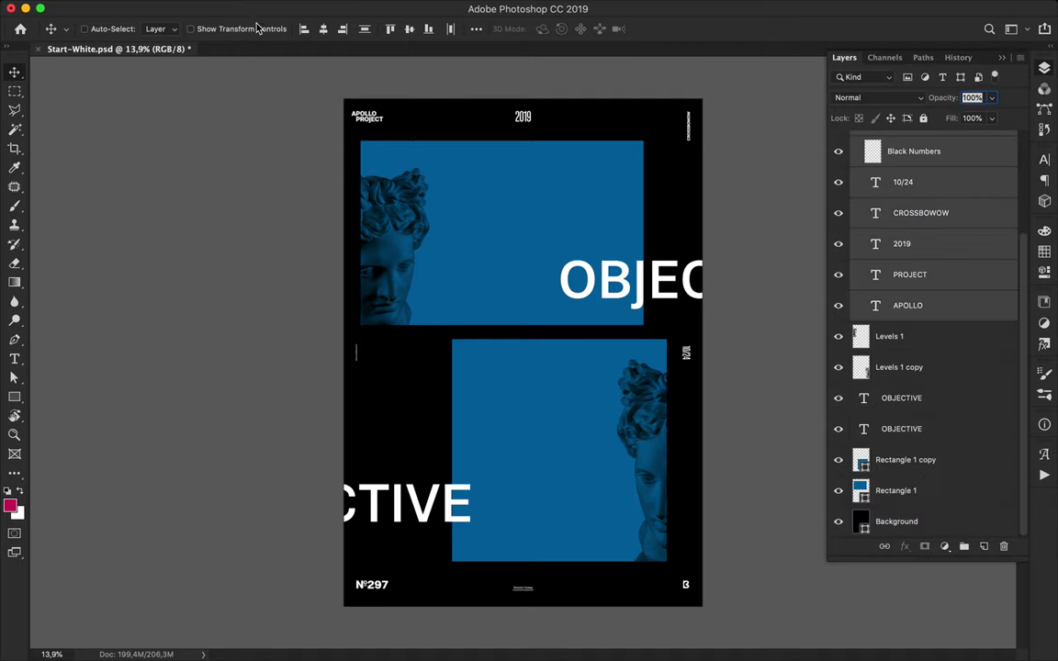
key("t")
left_click(598, 28)
left_click(1045, 250)
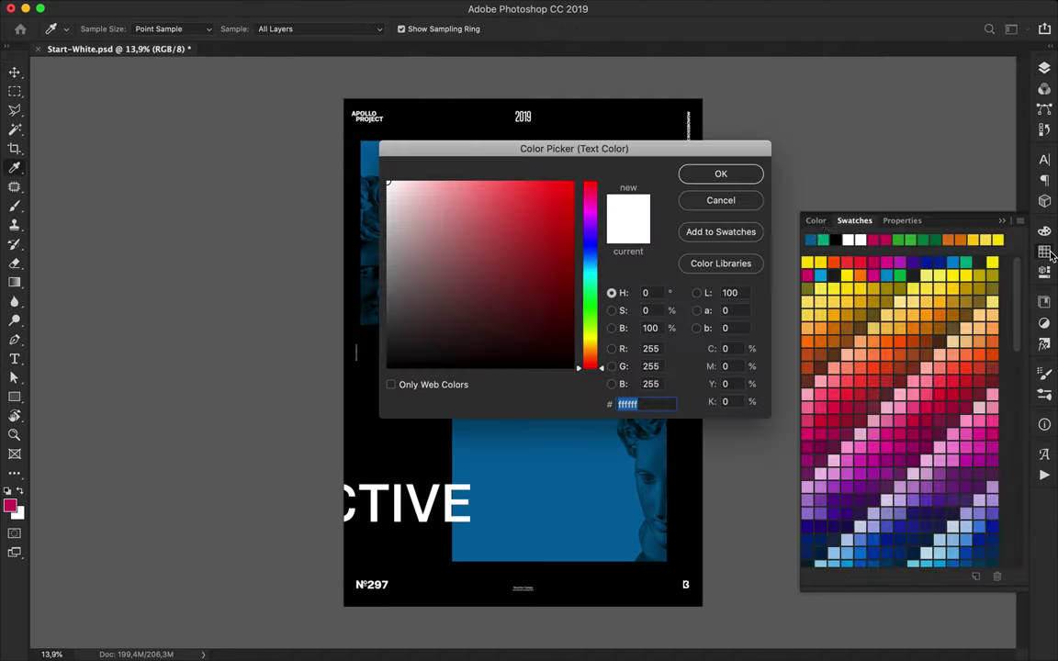
left_click(813, 237)
left_click(720, 174)
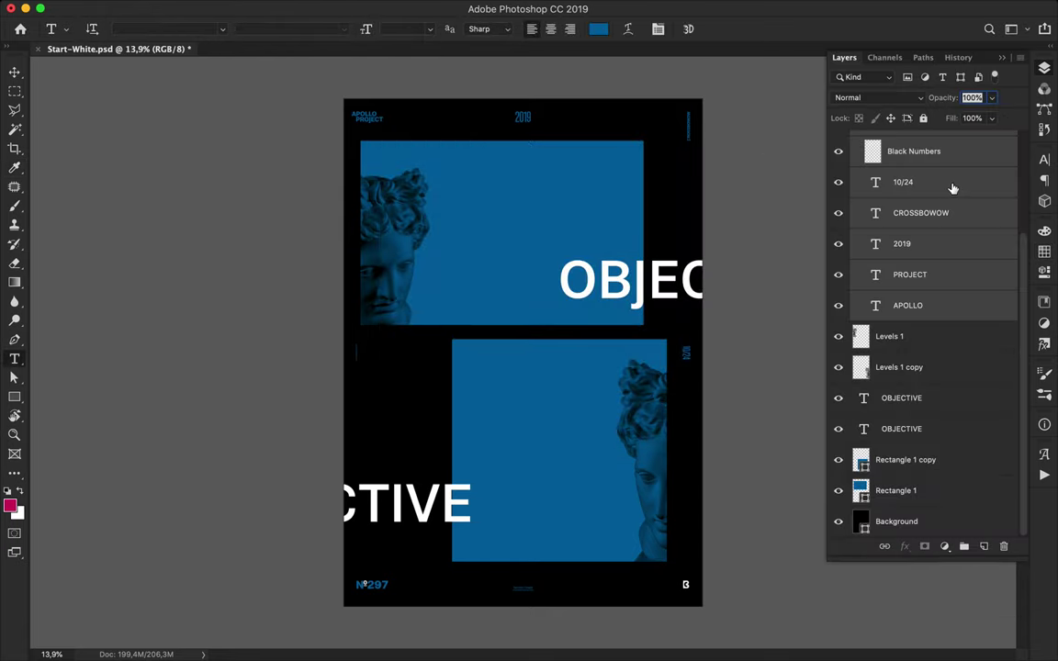
Make blue the brush painting colour from the swatches.
scroll(928, 257, "up", 2)
left_click(1045, 250)
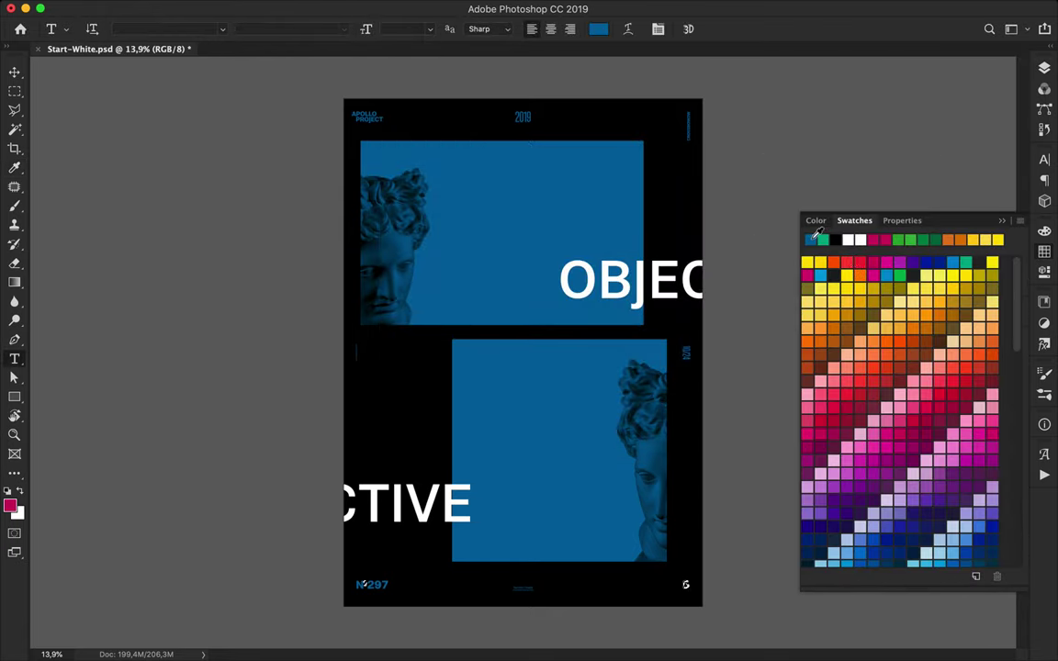
key("b")
left_click(449, 506)
key("Escape")
key("F7")
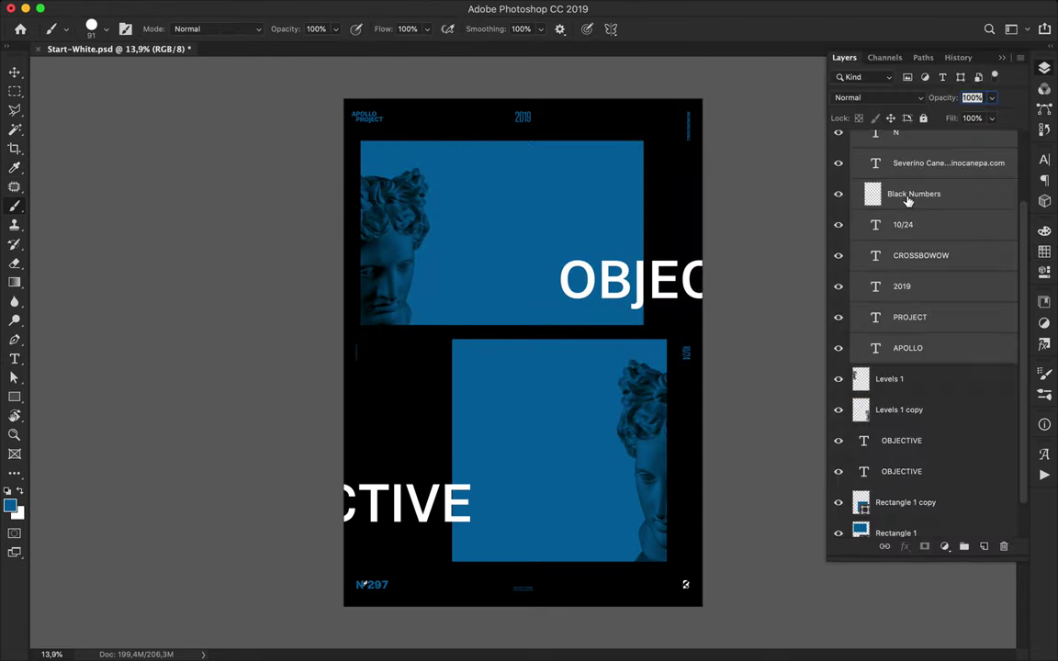
scroll(882, 221, "up", 2)
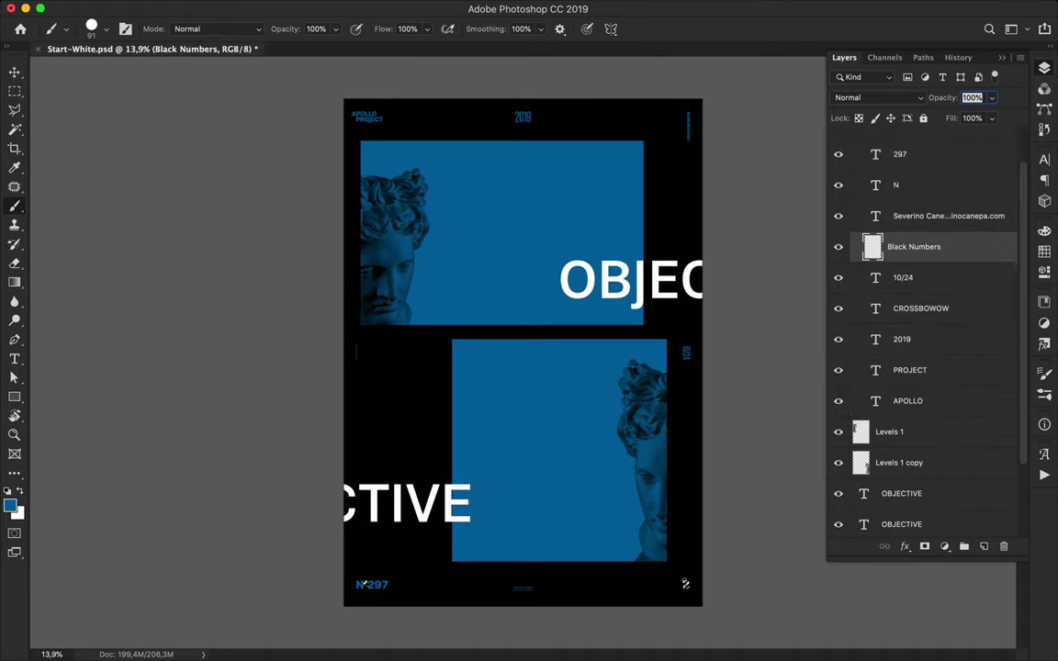
Duplicate OBJECTIVE up onto the top statue image.
key("m")
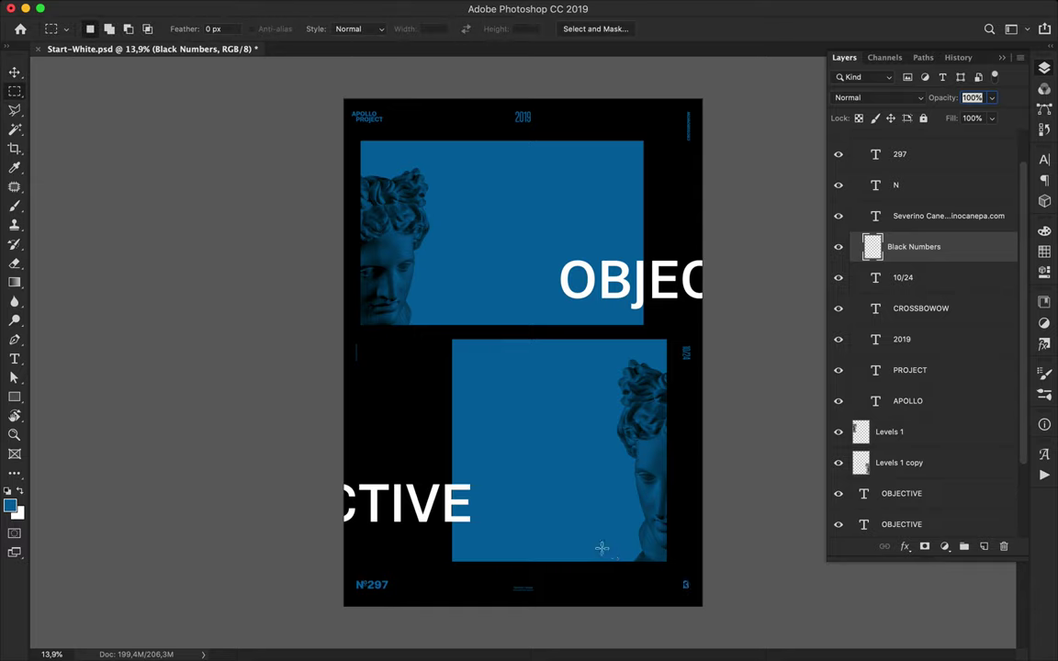
scroll(643, 569, "up", 3)
scroll(599, 505, "up", 3)
scroll(599, 505, "right", 3)
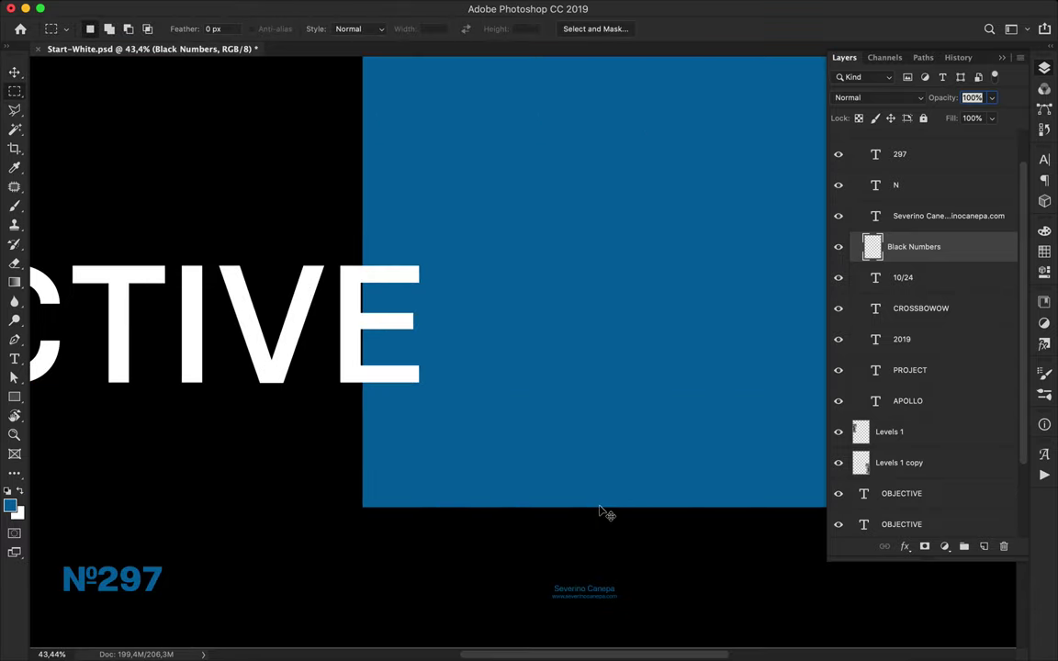
scroll(632, 429, "down", 5)
key("v")
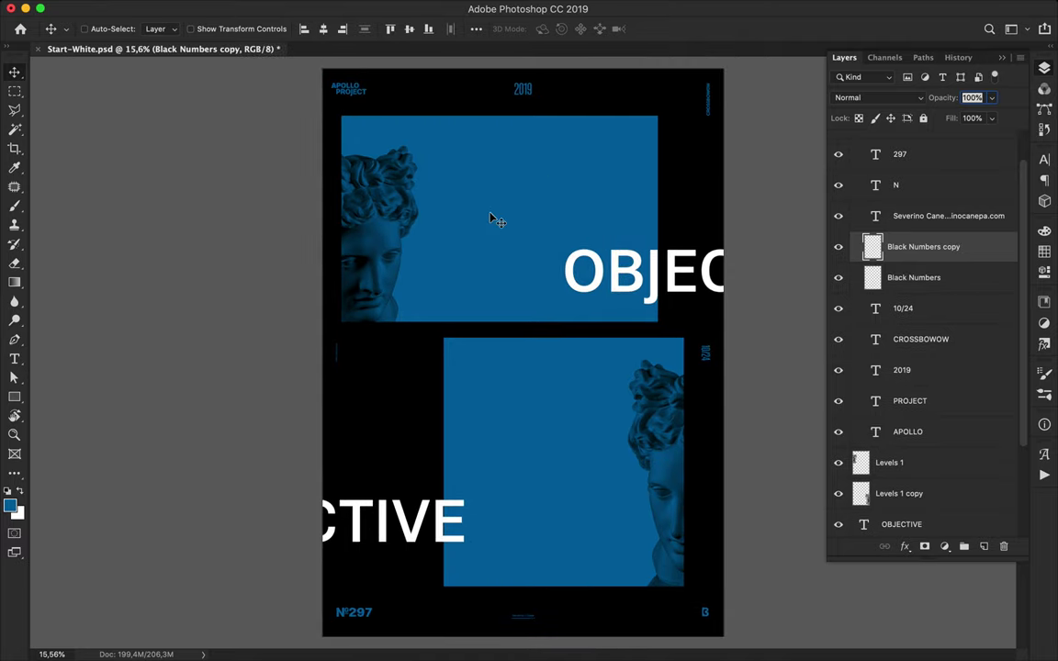
left_click_drag(608, 282, 481, 205)
Turn the copy into 45 pt, widely tracked APOLLO along the top image's bottom edge.
type("APOLLO")
type("45")
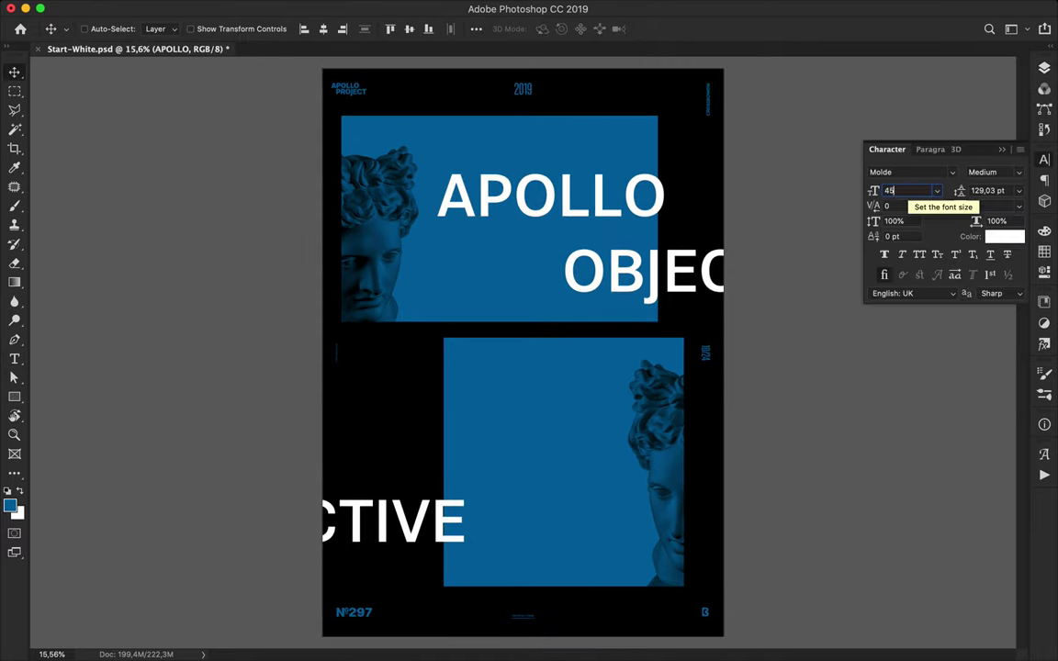
key("Return")
left_click(981, 206)
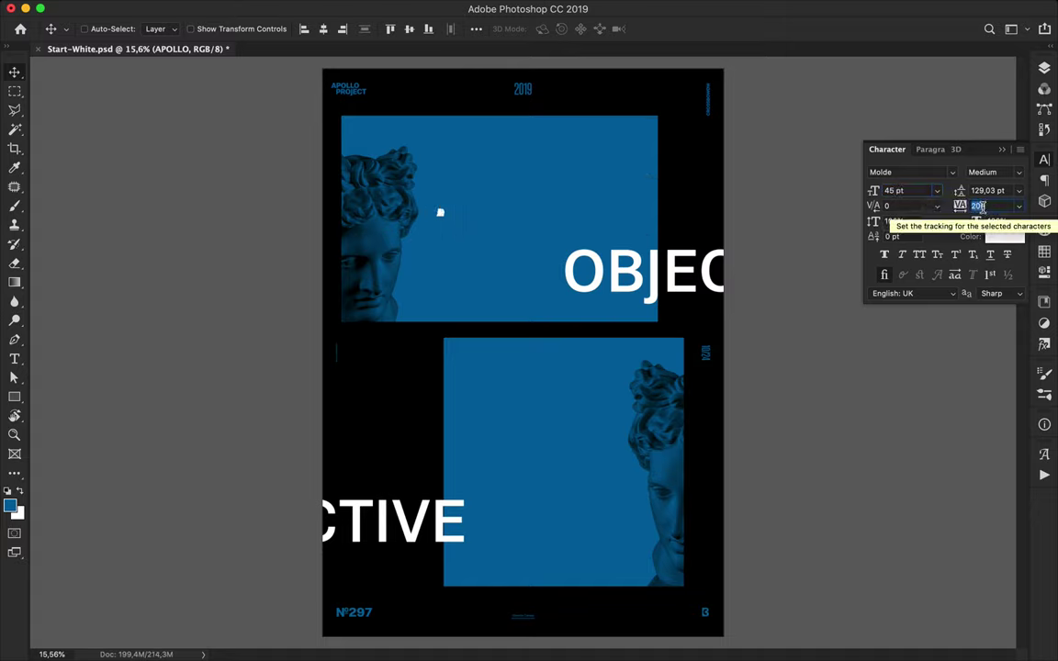
key("shift+Up")
key("shift+Up")
key("shift+Up")
left_click_drag(506, 221, 427, 323)
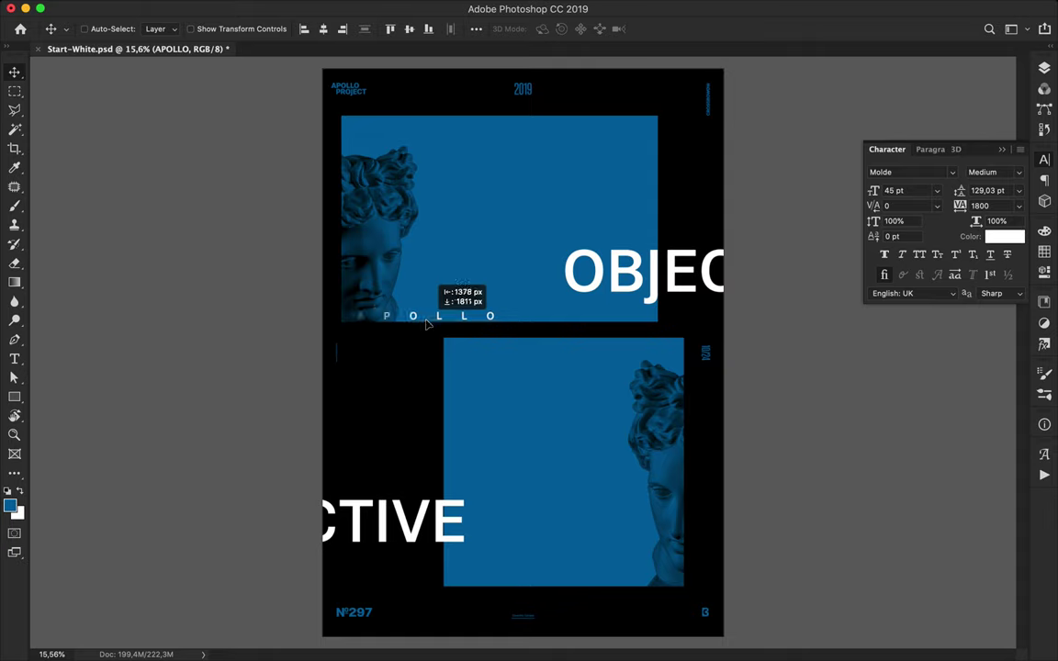
Duplicate APOLLO as 365° atop the lower image, move CTIVE up, nudge OBJECTIVE down.
mouse_move(426, 323)
left_mouse_down()
mouse_move(424, 315)
mouse_move(589, 345)
left_mouse_up()
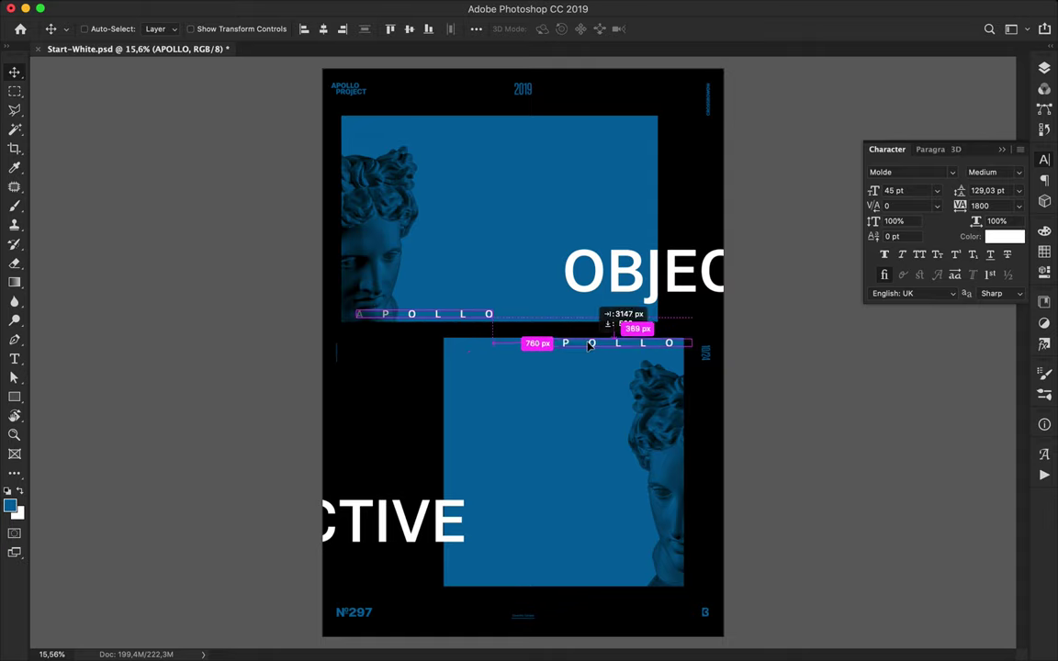
double_click(589, 344)
type("365°")
key("ctrl+Return")
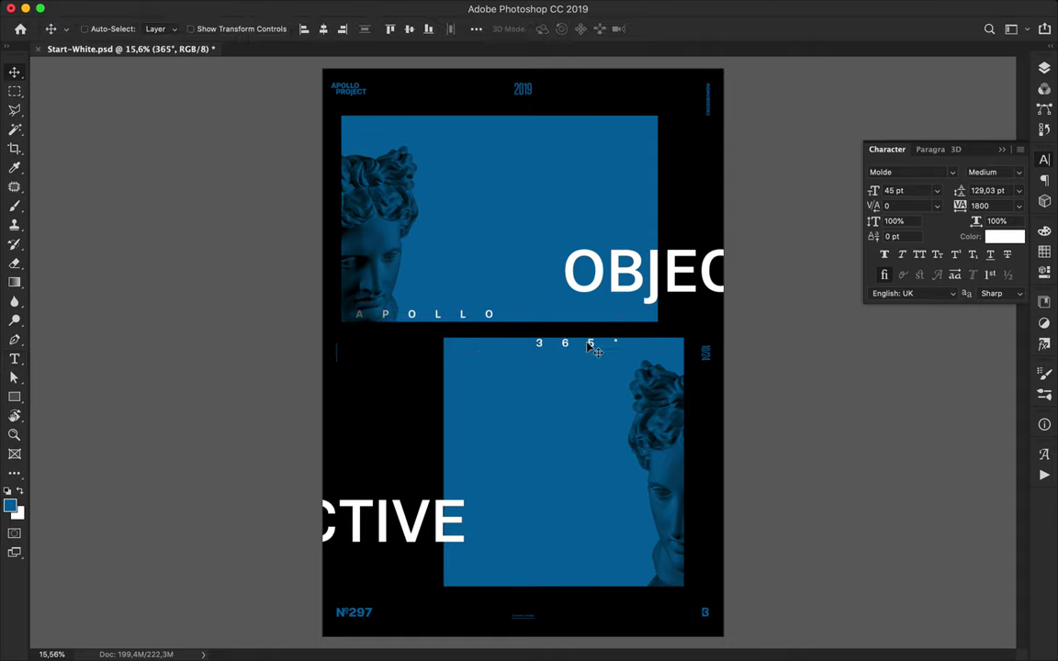
left_click_drag(591, 346, 637, 342)
left_click_drag(446, 490, 444, 389)
left_click_drag(607, 276, 617, 303)
Move the OBJECTIVE layer above Levels 1 in the layer stack.
left_click(1044, 67)
left_click_drag(909, 489, 910, 429)
left_click_drag(395, 390, 401, 381)
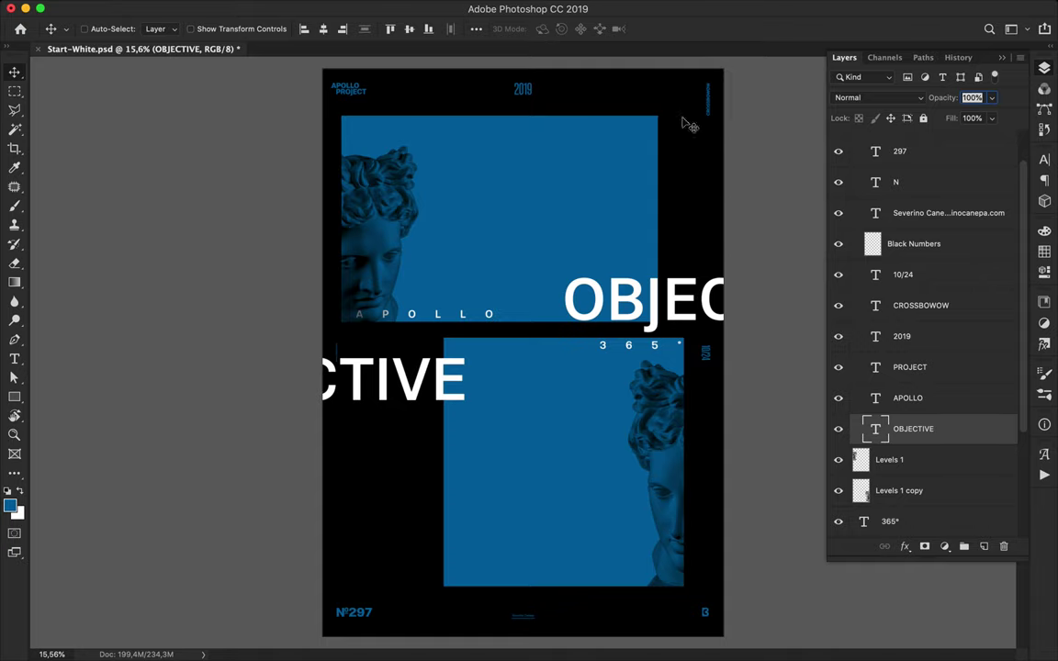
Group Levels 1 and Levels 1 copy into a new Group 1 and collapse Groupe 1.
left_click(889, 459)
left_click(939, 498, "shift")
left_click(963, 547)
scroll(914, 385, "up", 5)
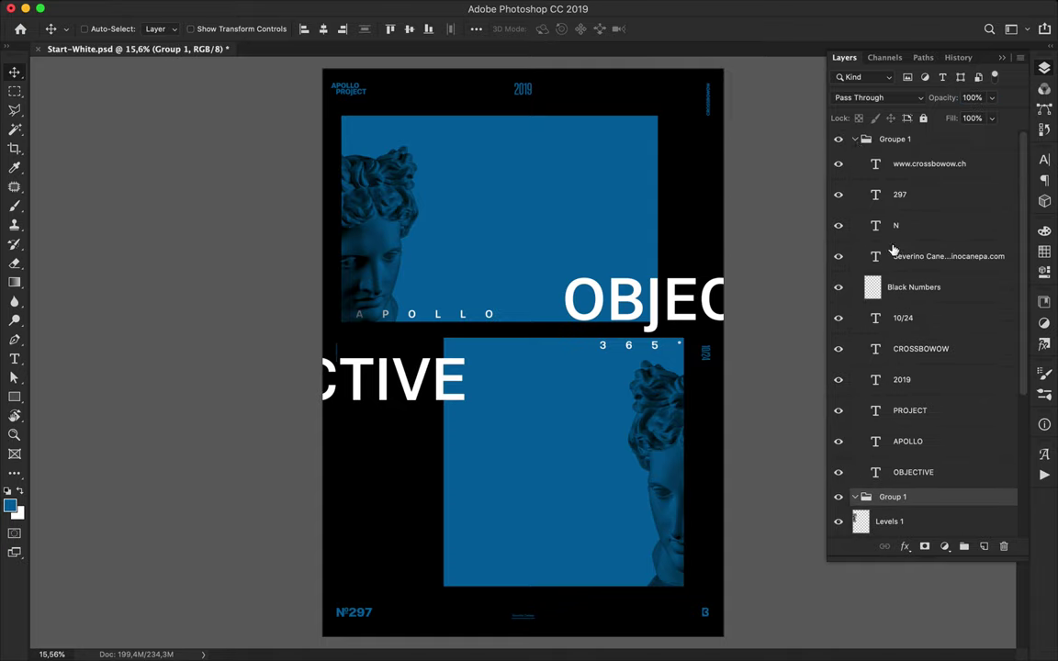
left_click(855, 158)
key("u")
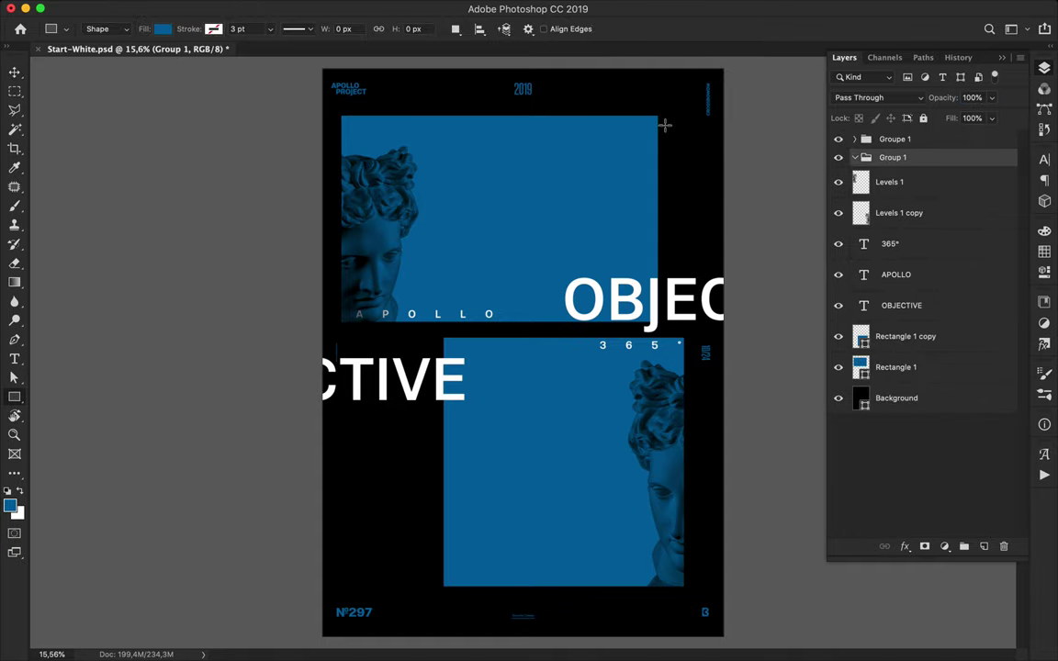
Draw blue bars near the poster top and a widened copy reaching the right edge.
mouse_move(352, 111)
left_mouse_down()
mouse_move(572, 122)
mouse_move(591, 69)
mouse_move(633, 92)
mouse_move(607, 126)
mouse_move(650, 124)
mouse_move(665, 250)
left_mouse_up()
left_click_drag(673, 64, 692, 256)
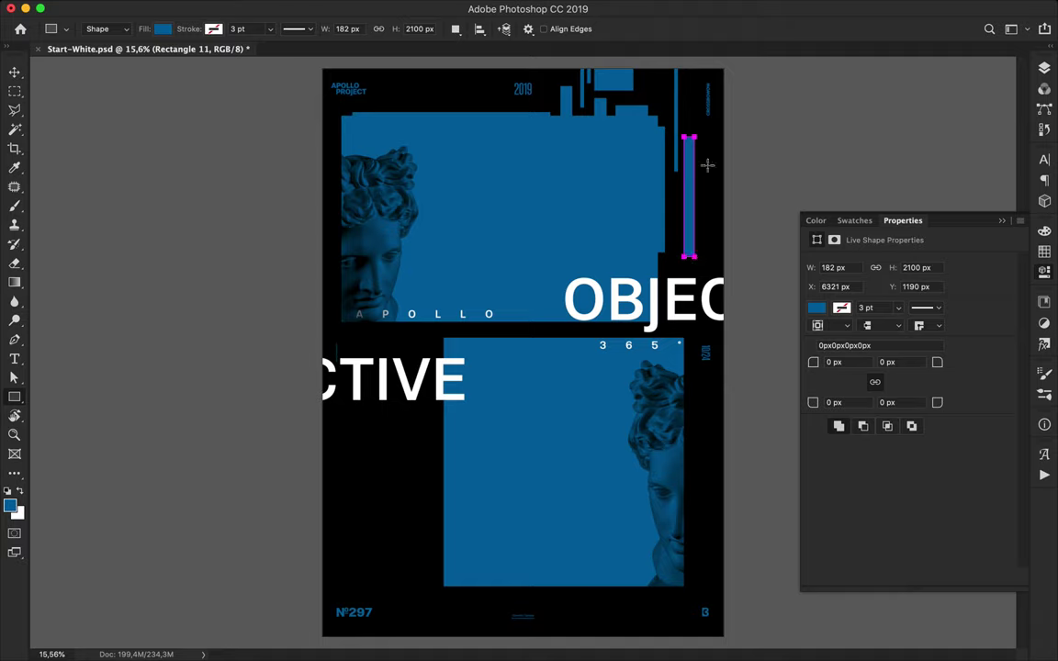
key("v")
left_click_drag(691, 184, 730, 196)
key("ctrl+t")
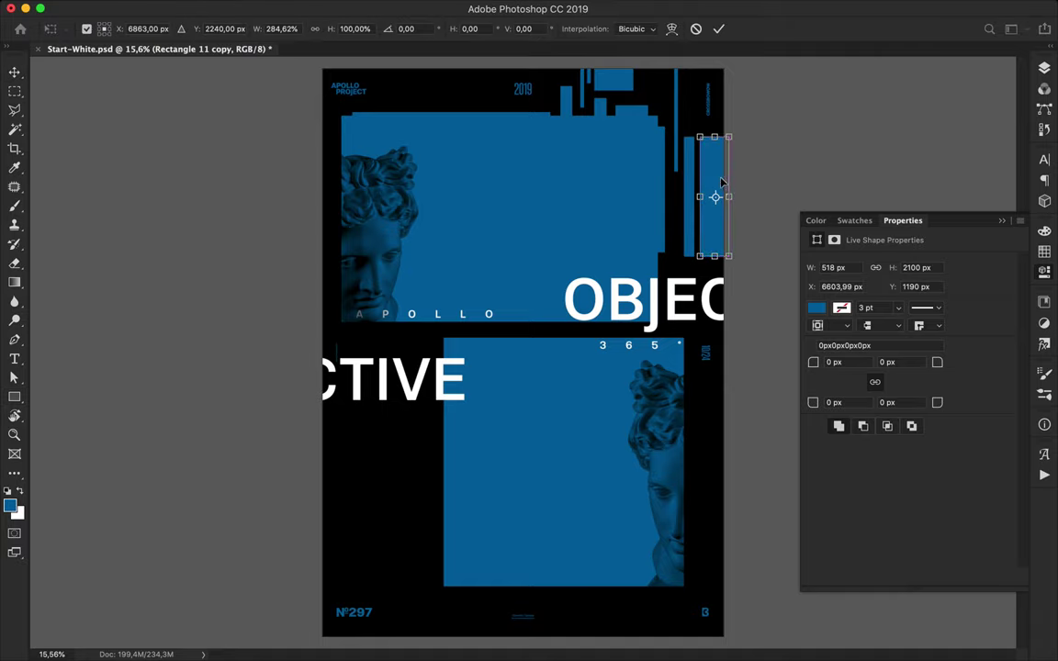
key("Return")
Draw a thin vertical blue bar along the poster's left edge.
key("u")
left_click_drag(333, 105, 336, 349)
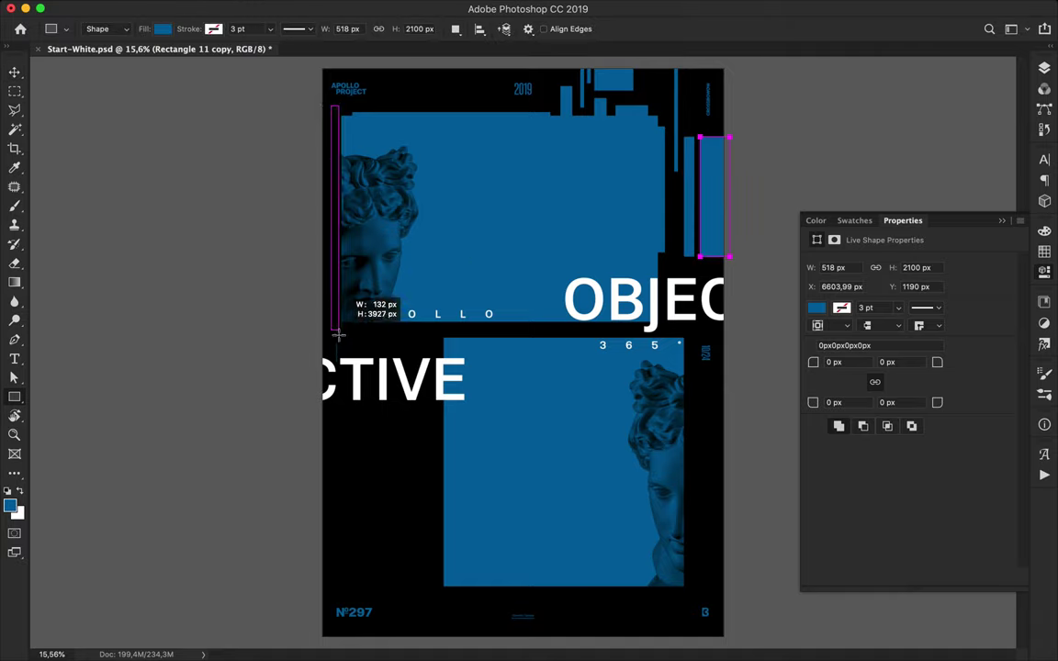
key("v")
left_click(1044, 67)
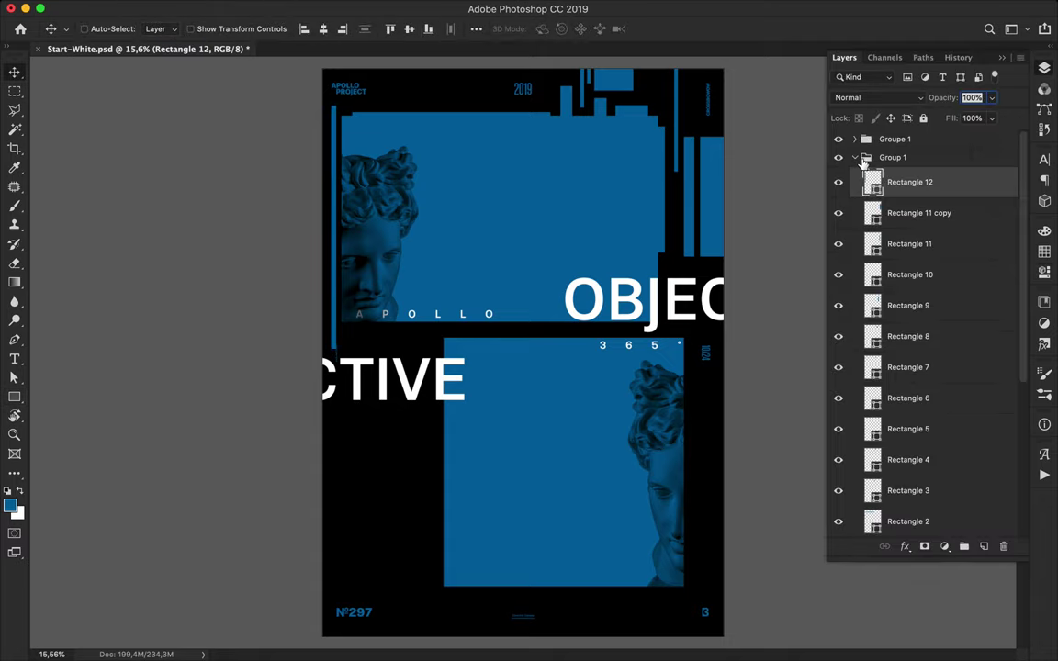
left_click(859, 157)
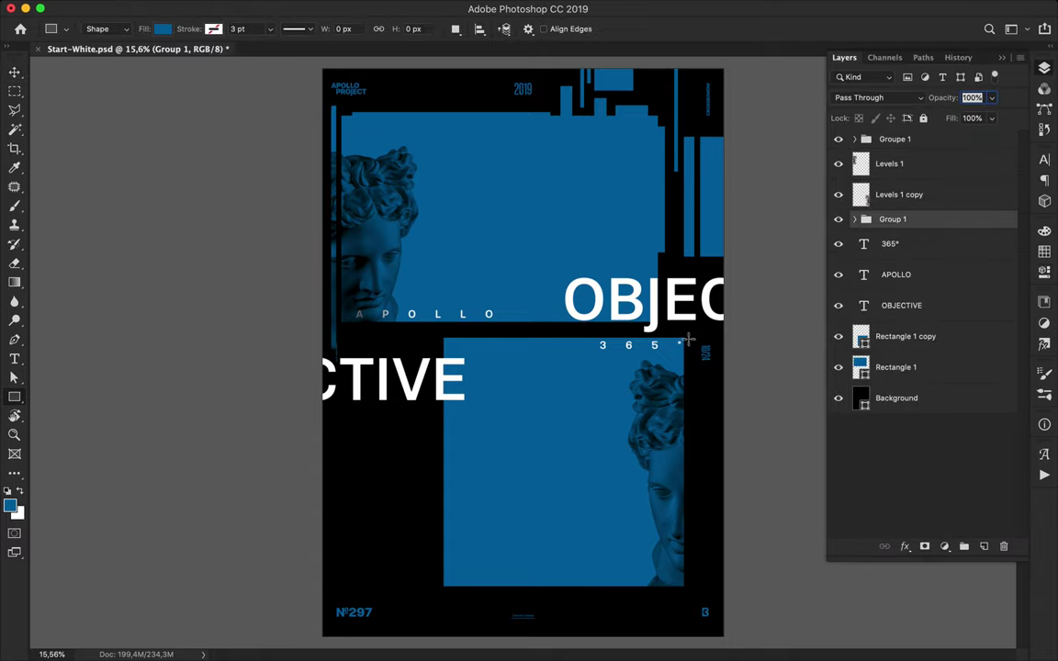
left_click(684, 112)
left_click(594, 85)
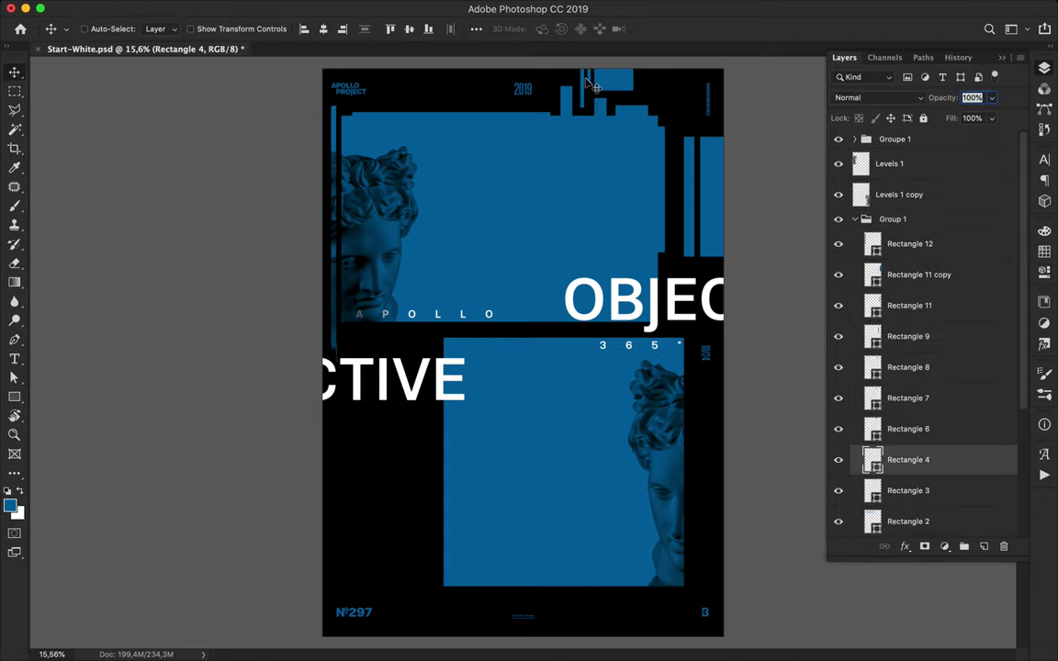
Draw several blue bars and blocks around the lower statue and along the poster bottom.
key("u")
left_click_drag(689, 374, 697, 643)
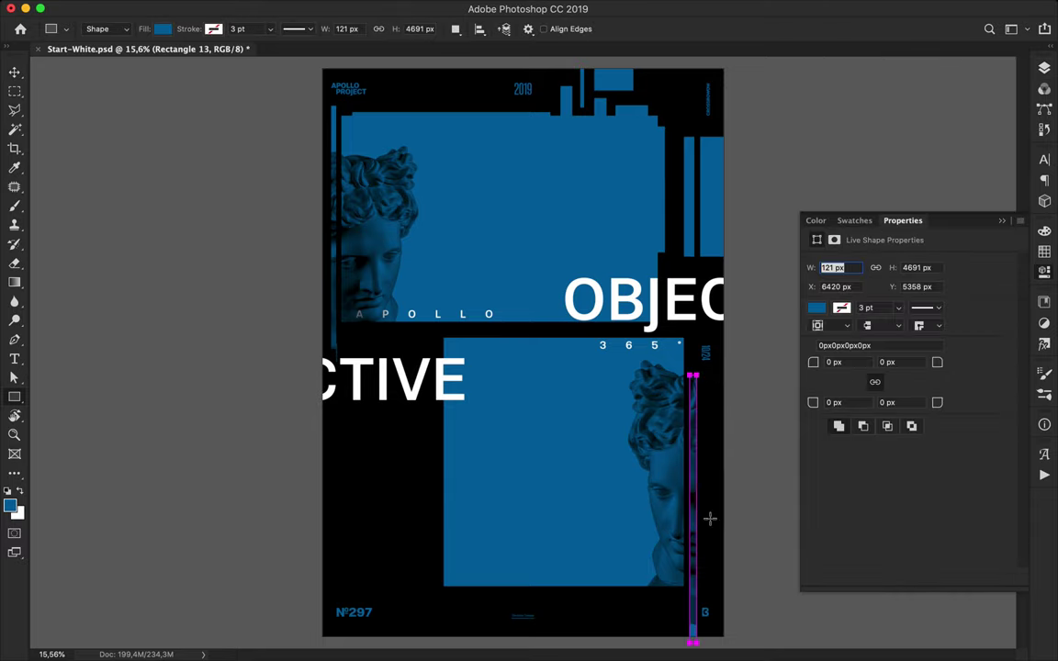
mouse_move(703, 373)
left_mouse_down()
mouse_move(752, 553)
mouse_move(750, 543)
left_mouse_up()
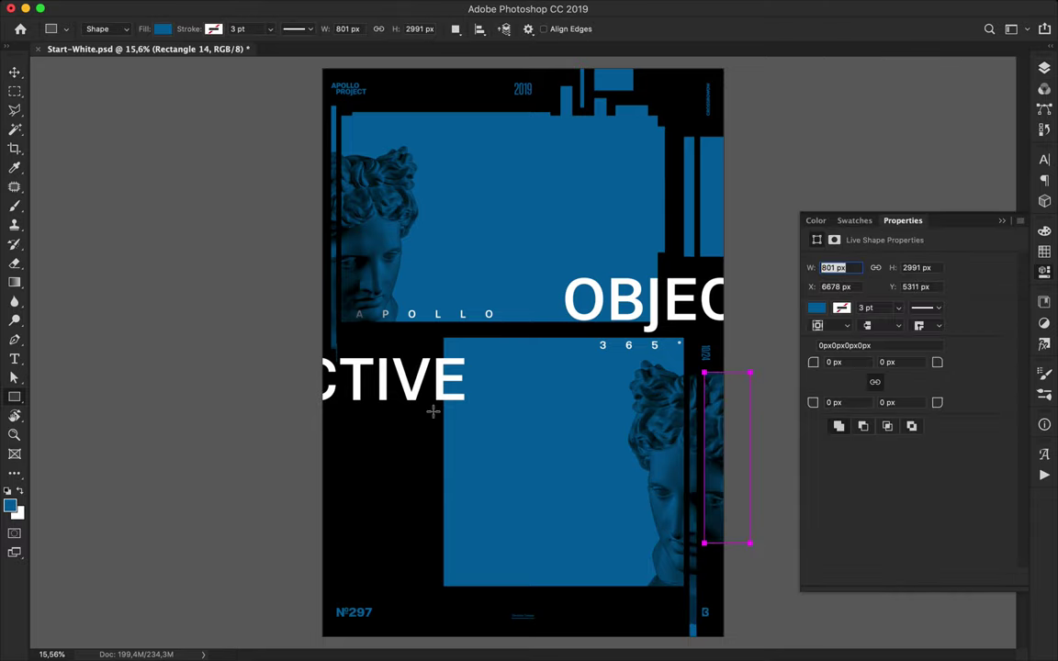
left_click_drag(449, 579, 655, 598)
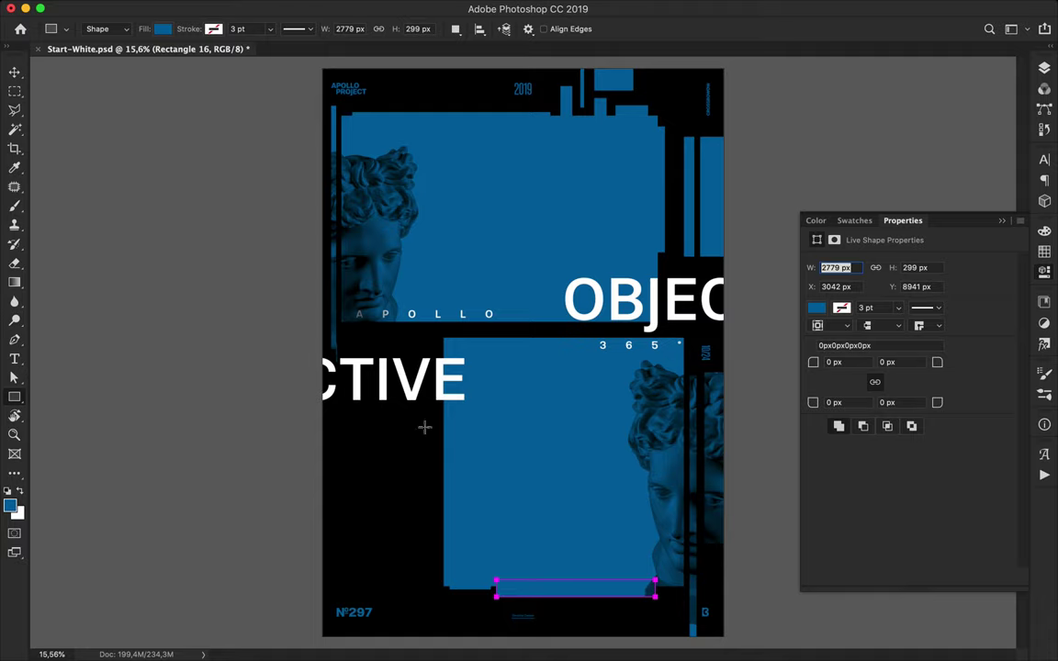
mouse_move(314, 413)
left_mouse_down()
mouse_move(415, 432)
mouse_move(428, 636)
left_mouse_up()
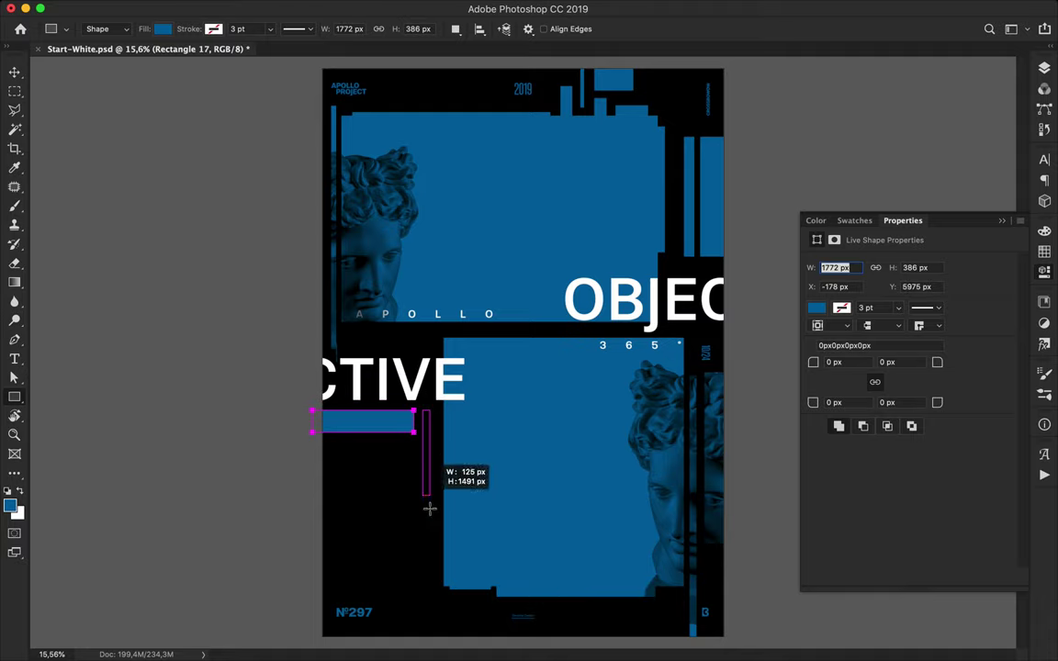
left_click_drag(391, 460, 414, 656)
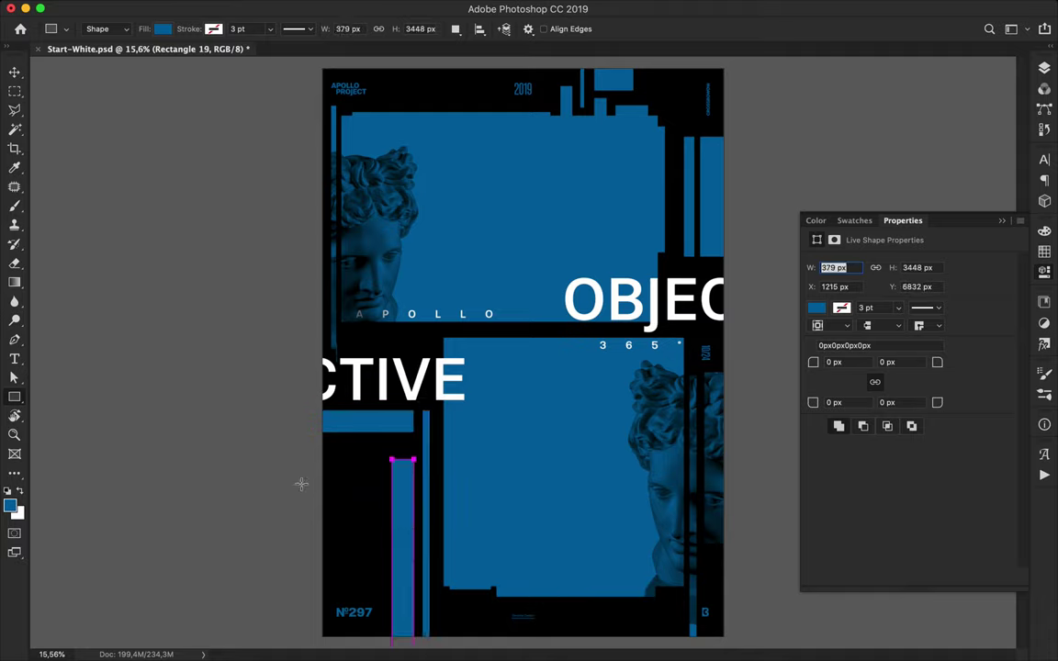
left_click_drag(328, 502, 352, 599)
left_click_drag(441, 629, 685, 637)
Offset a copy of APOLLO slightly up and right.
key("m")
key("v")
left_click_drag(415, 317, 434, 313)
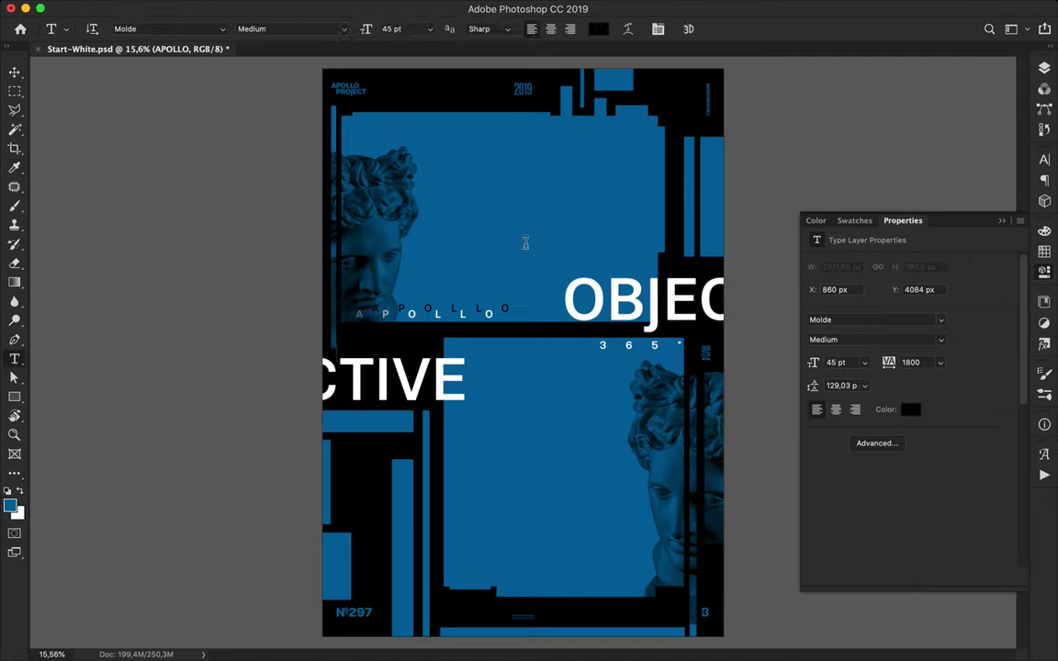
Offset a copy of 365°, make it black, and shift it into place.
left_click_drag(609, 349, 593, 357)
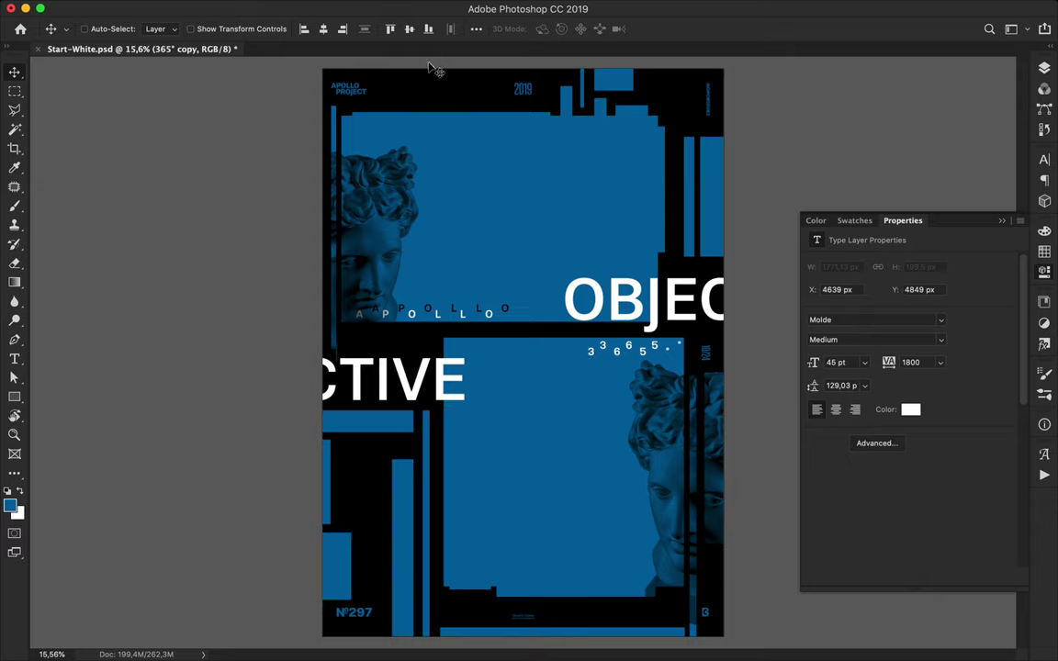
key("t")
left_click(595, 29)
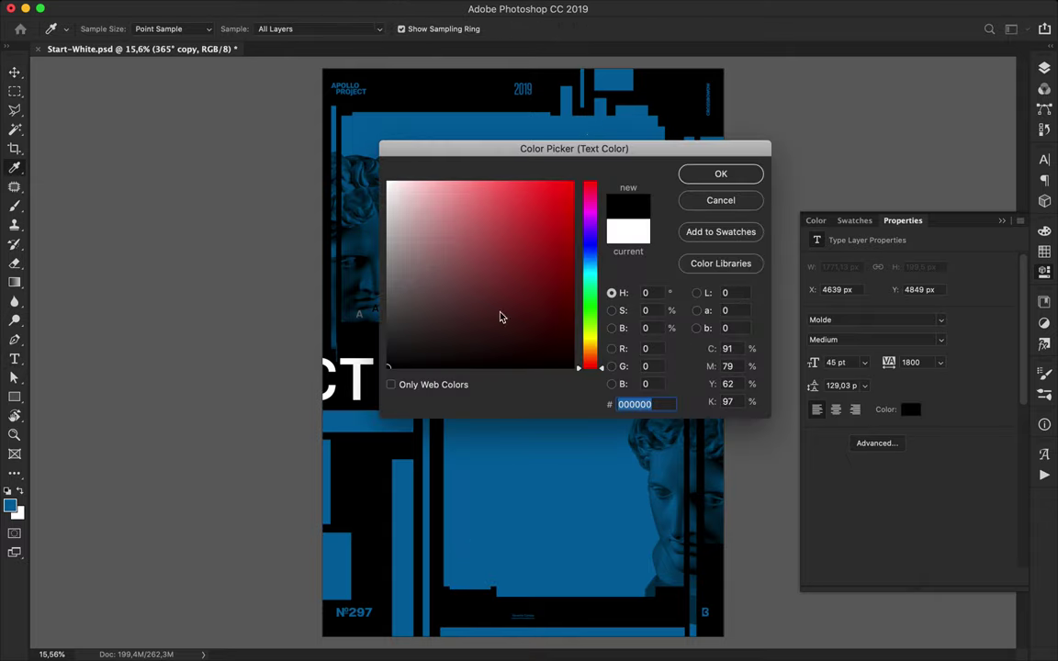
key("Return")
key("v")
left_click_drag(501, 317, 514, 303)
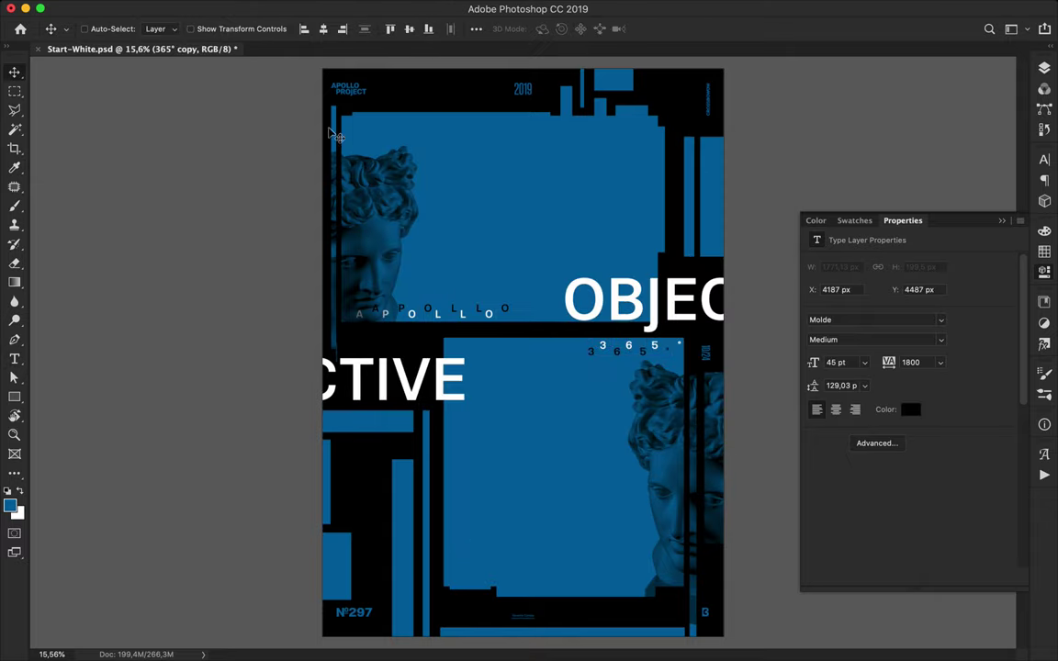
Set another 365° copy's text colour to the swatch blue 0065a2.
key("t")
left_click(595, 28)
left_click(855, 220)
left_click(814, 239)
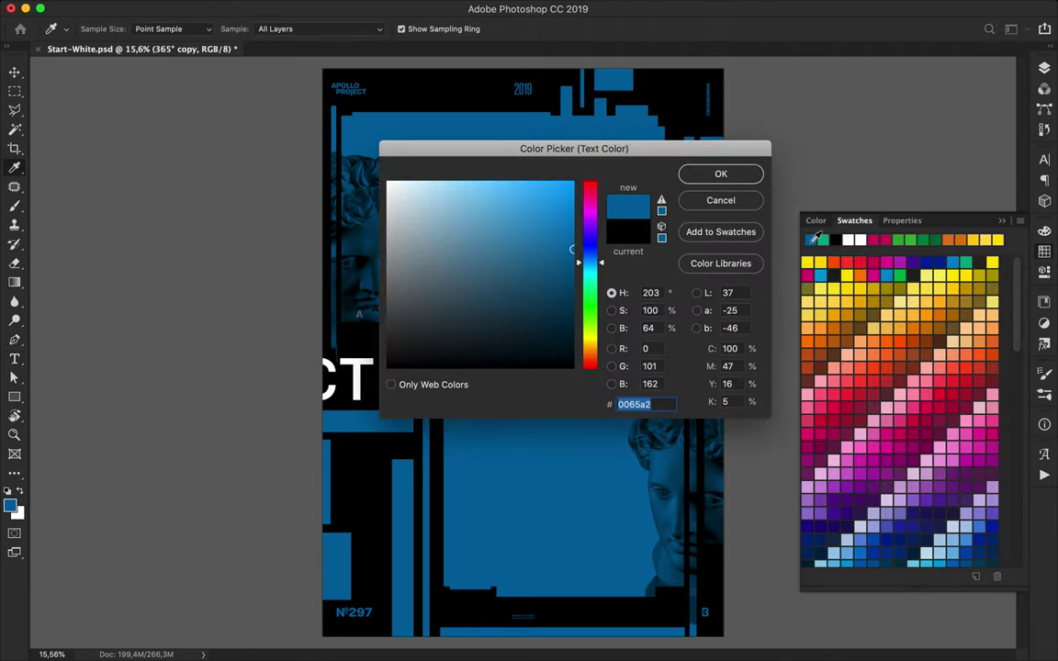
key("Return")
key("v")
scroll(666, 326, "up", 2)
scroll(666, 326, "up", 1)
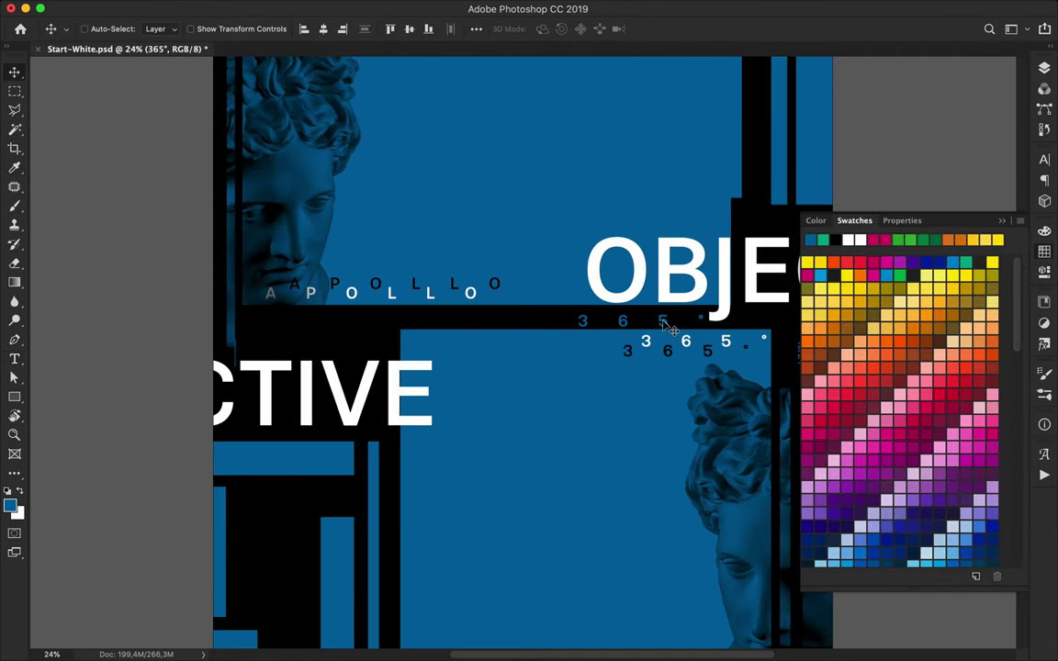
Duplicate the blue text under APOLLO, retype it 'AP', and shift it below the original.
left_click_drag(400, 324, 111, 324)
key("t")
double_click(330, 318)
type("AP")
key("Escape")
left_click_drag(335, 318, 335, 285)
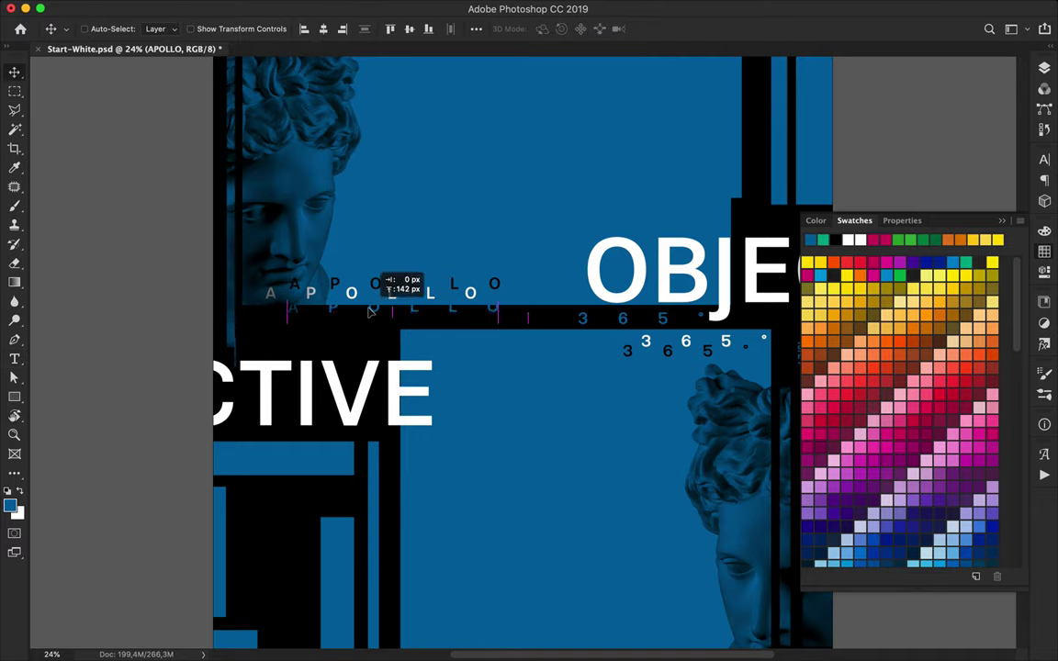
Nudge the blue 365° copy down and duplicate OBJECTIVE onto the lower blue panel.
double_click(588, 318)
key("Escape")
left_click_drag(584, 318, 584, 332)
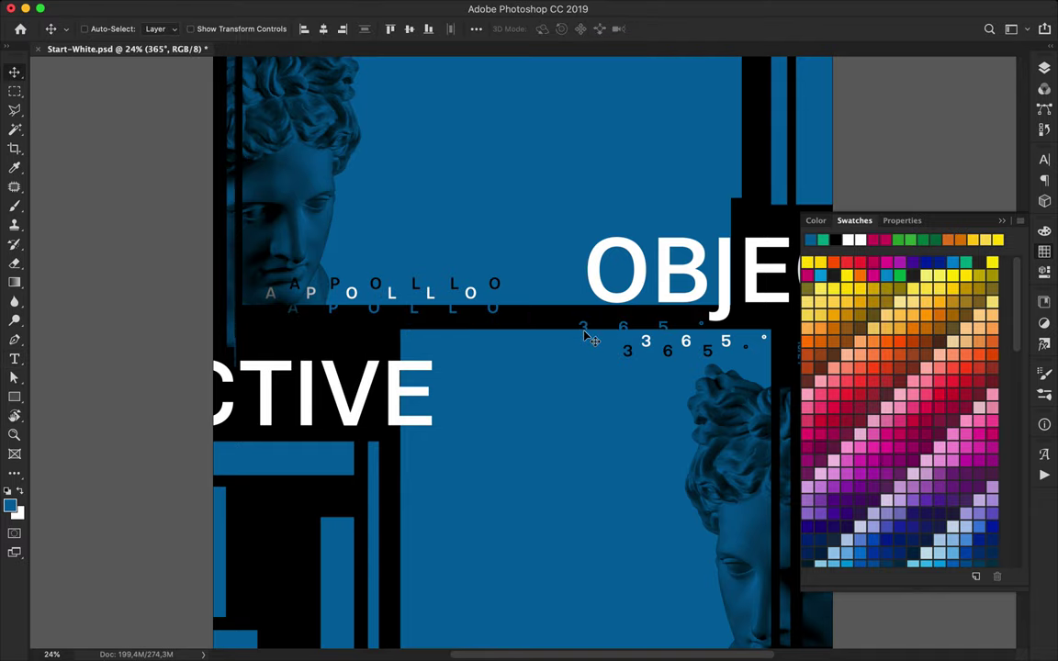
scroll(557, 265, "down", 1)
left_click_drag(323, 268, 574, 409)
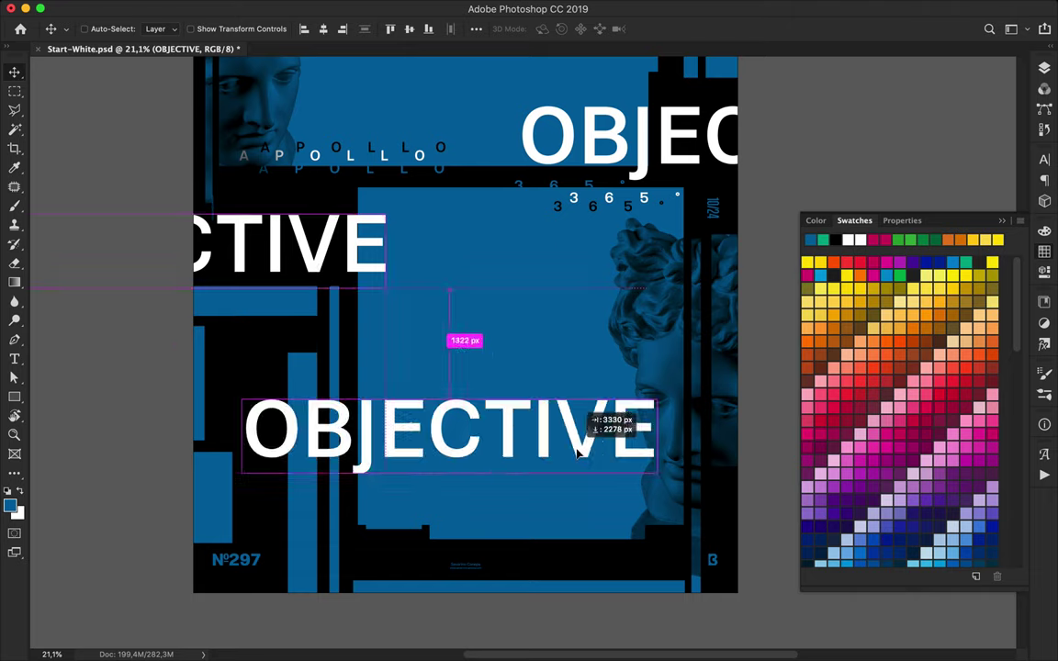
Retype the lower OBJECTIVE copy as '#5'.
key("t")
double_click(546, 400)
type("#5")
key("Escape")
key("v")
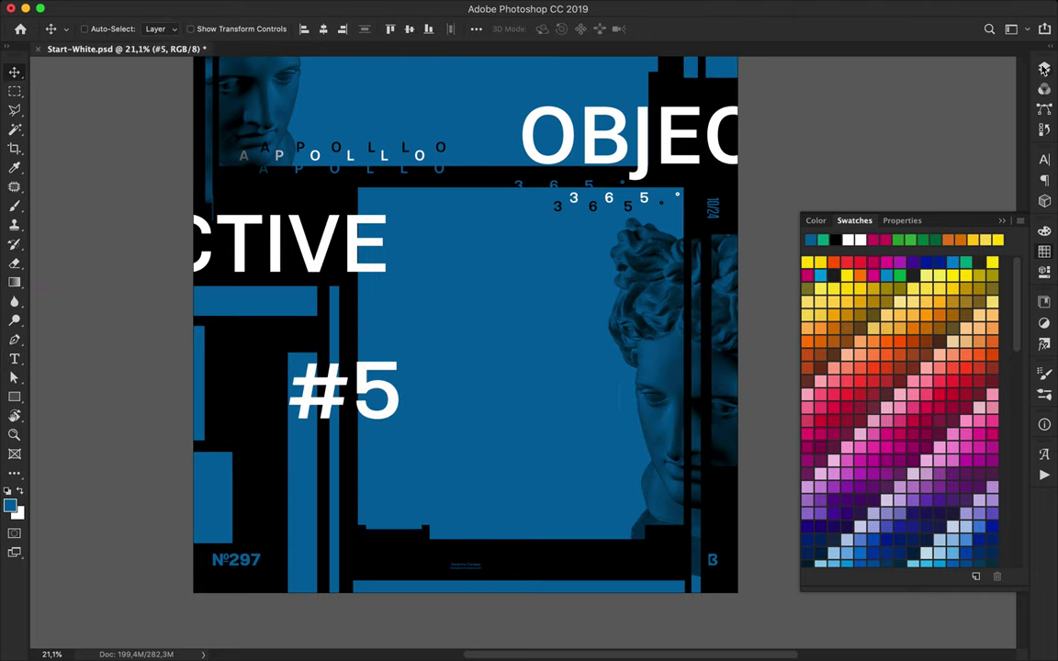
Restack Levels 1 copy above #5, then reposition #5 and the lower-left blue bar.
left_click(1044, 67)
scroll(882, 367, "down", 5)
left_click_drag(858, 314, 904, 331)
mouse_move(345, 391)
left_mouse_down()
mouse_move(683, 468)
mouse_move(165, 149)
left_mouse_up()
scroll(682, 467, "up", 1)
scroll(271, 299, "up", 2)
scroll(271, 299, "down", 3)
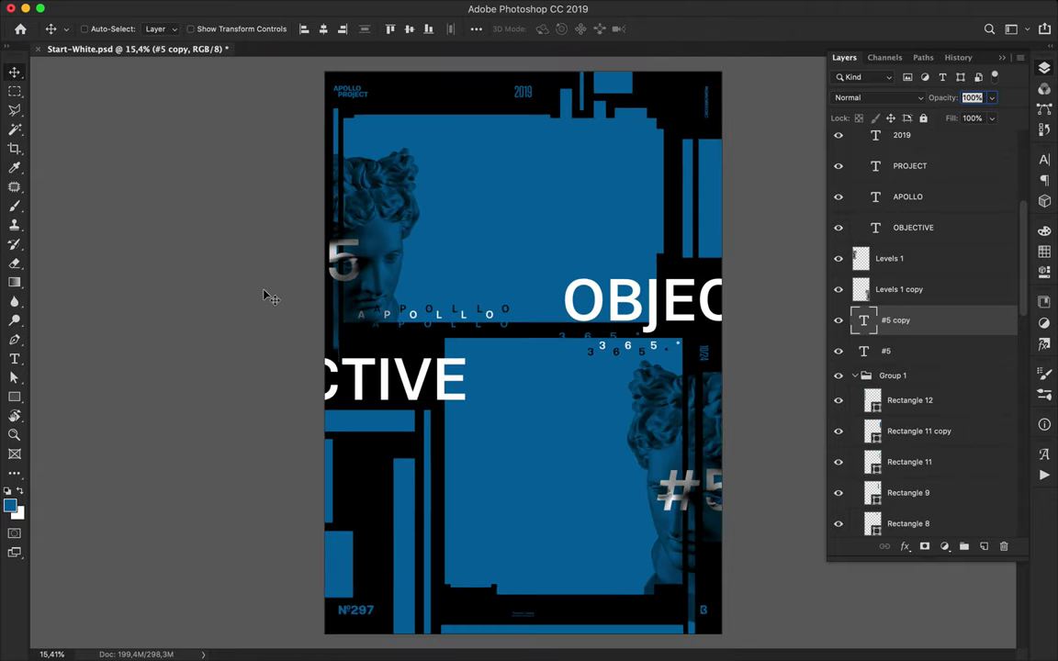
left_click_drag(416, 528, 418, 545)
Select Rectangle 12 and draw a tall thin black rectangle near the top edge.
left_click(486, 617)
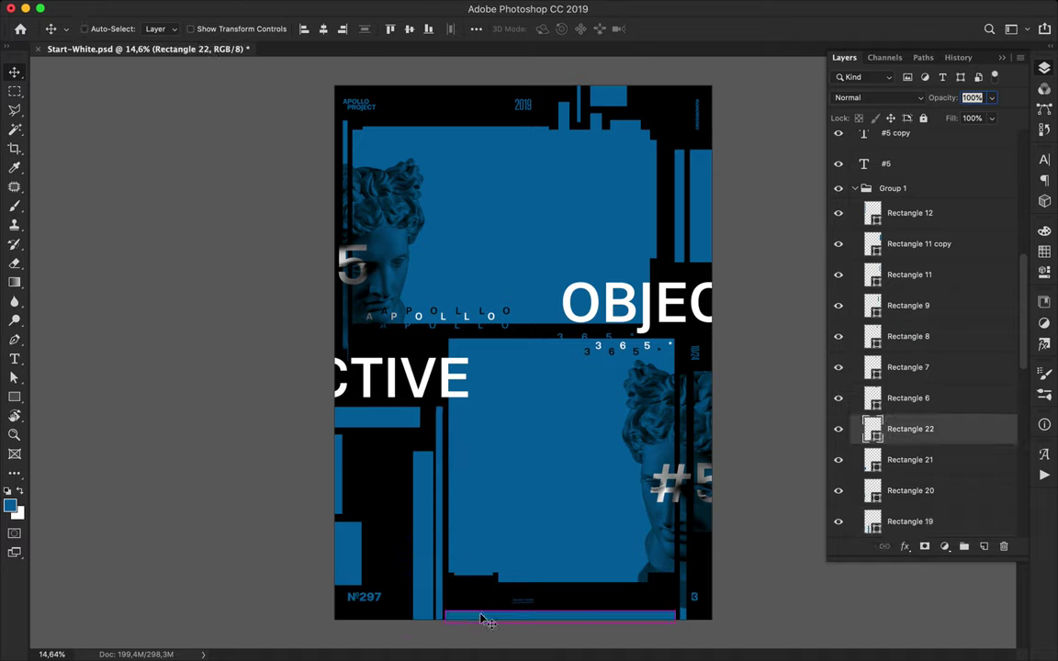
left_click(339, 490, "ctrl")
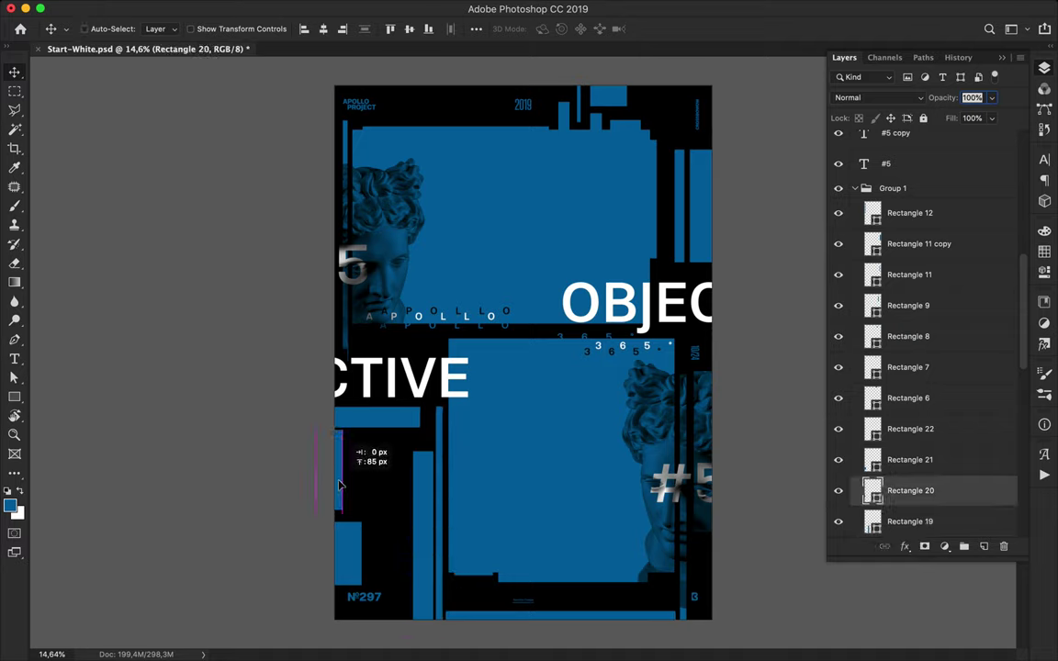
key("u")
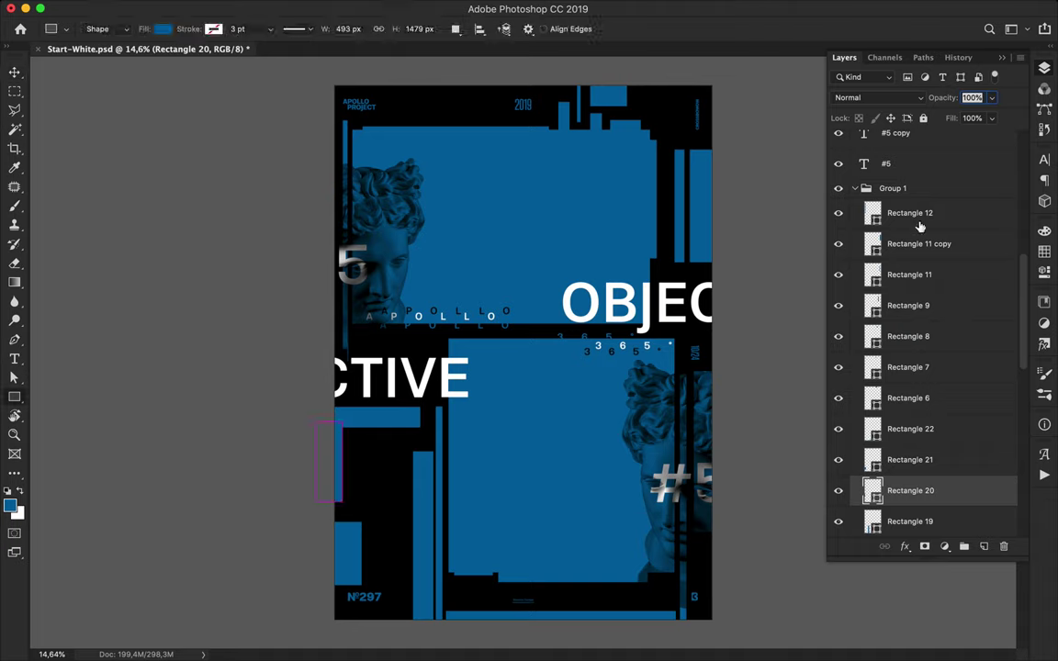
left_click(859, 219)
mouse_move(362, 120)
left_mouse_down()
mouse_move(363, 163)
mouse_move(365, 155)
left_mouse_up()
key("a")
left_click(220, 29)
key("Escape")
Draw four more small black bars and notches along the blue panels' edges.
key("v")
key("u")
left_click_drag(653, 172, 650, 220)
left_click_drag(632, 267, 632, 268)
mouse_move(493, 584)
left_mouse_down()
mouse_move(498, 555)
mouse_move(488, 564)
left_mouse_up()
left_click_drag(457, 338, 555, 343)
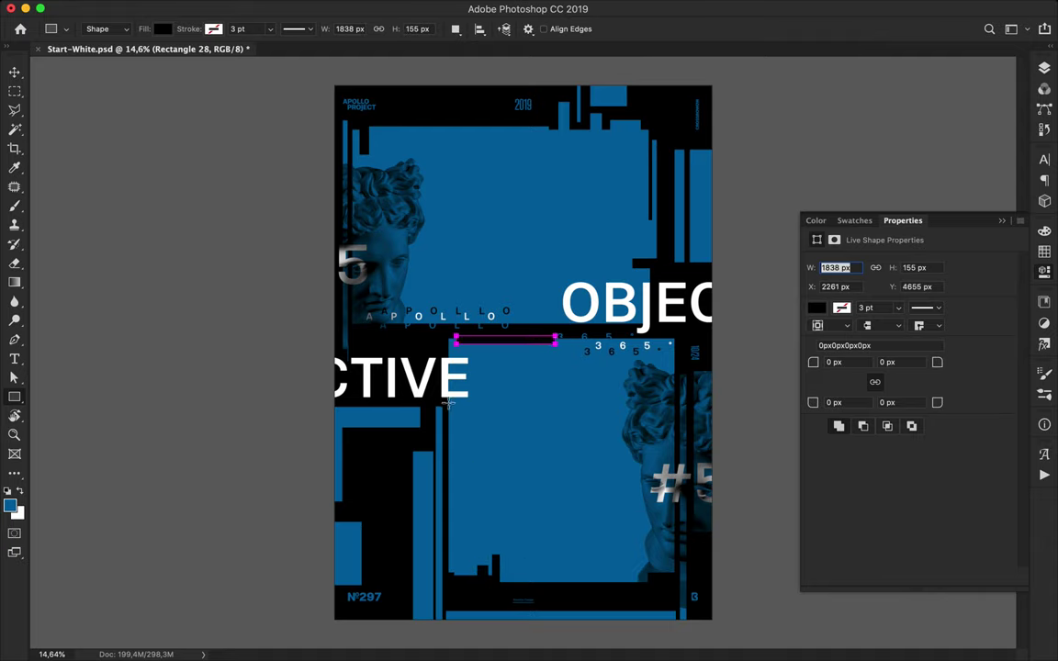
Draw a tall black bar beside the lower panel and a white horizontal bar under CTIVE.
left_click_drag(457, 446, 452, 557)
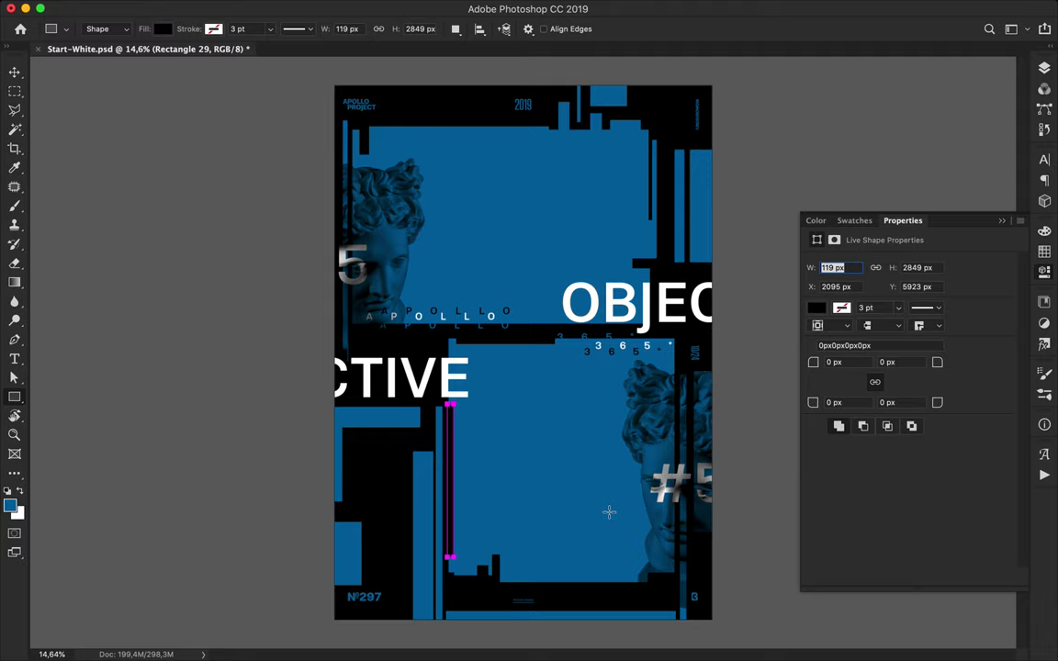
key("v")
key("u")
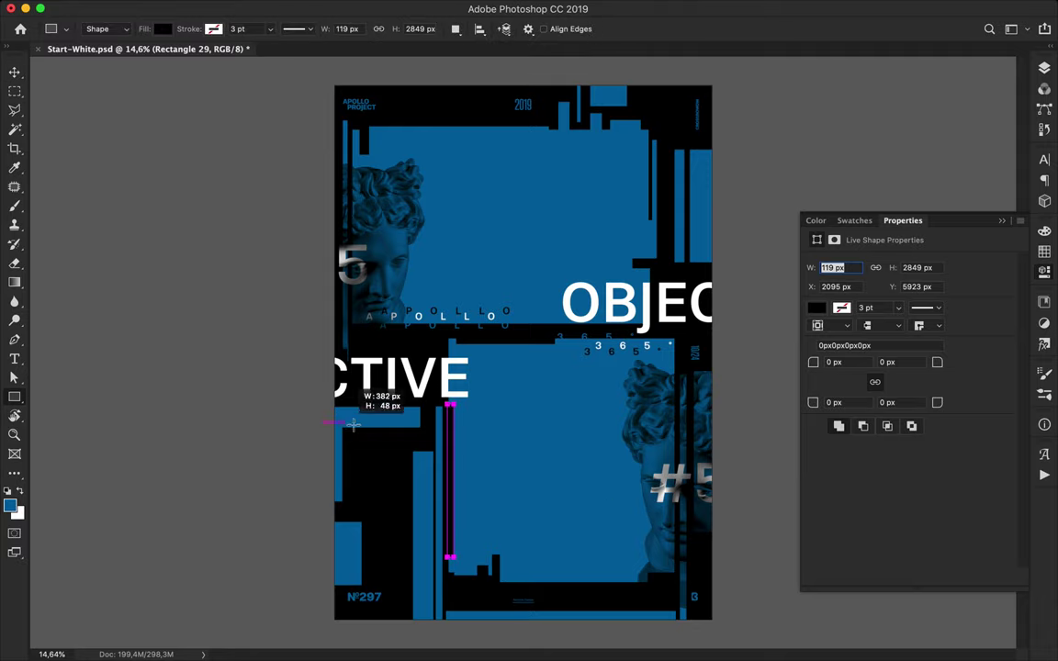
left_click_drag(339, 420, 406, 433)
key("a")
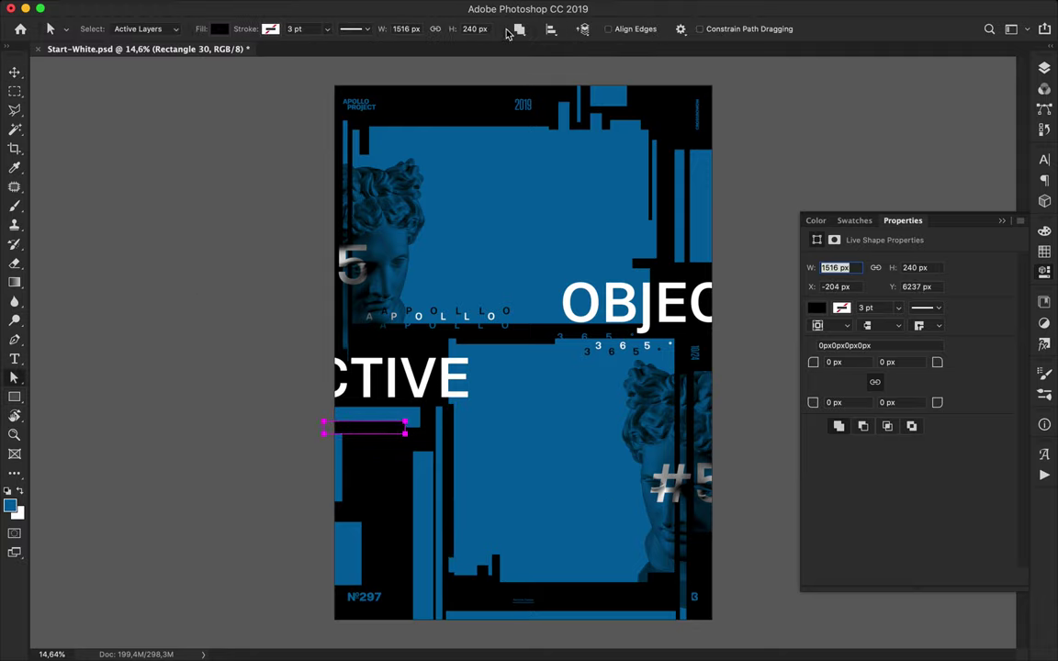
left_click(269, 28)
left_click(177, 107)
Restack the white bar between Rectangle 21 and 20, then draw another white bar at top right.
key("v")
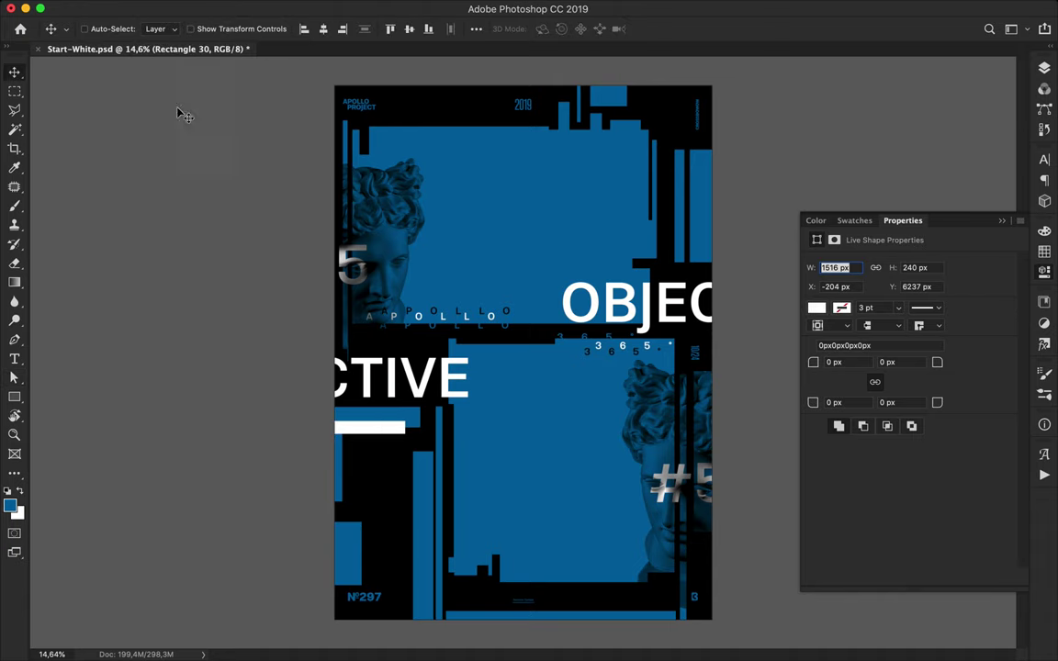
left_click(1045, 67)
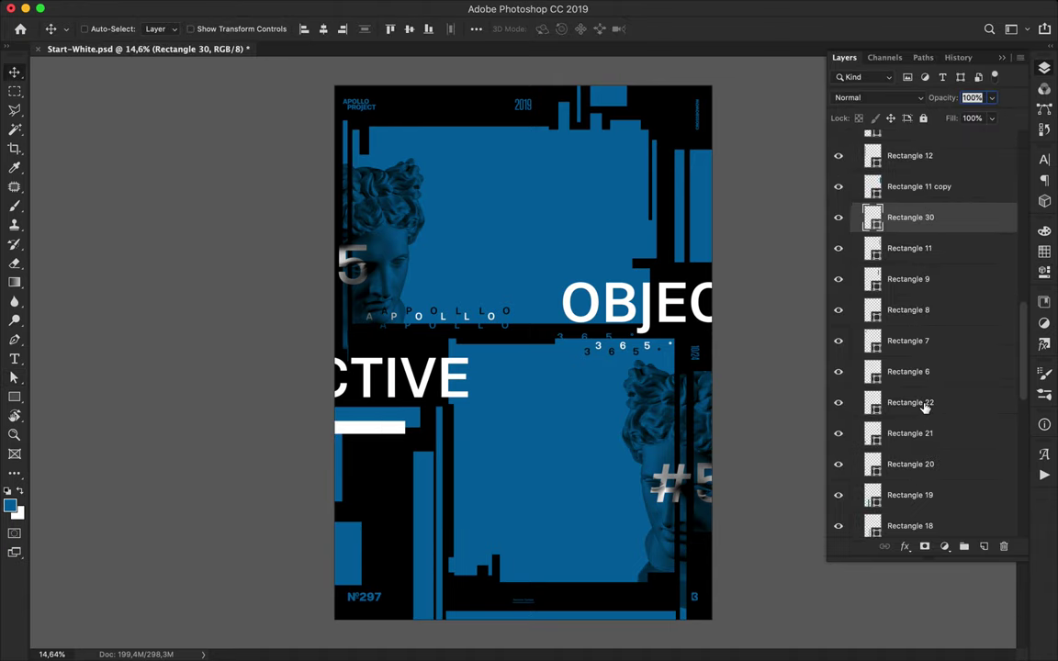
left_click_drag(909, 213, 909, 231)
left_click_drag(910, 459, 905, 509)
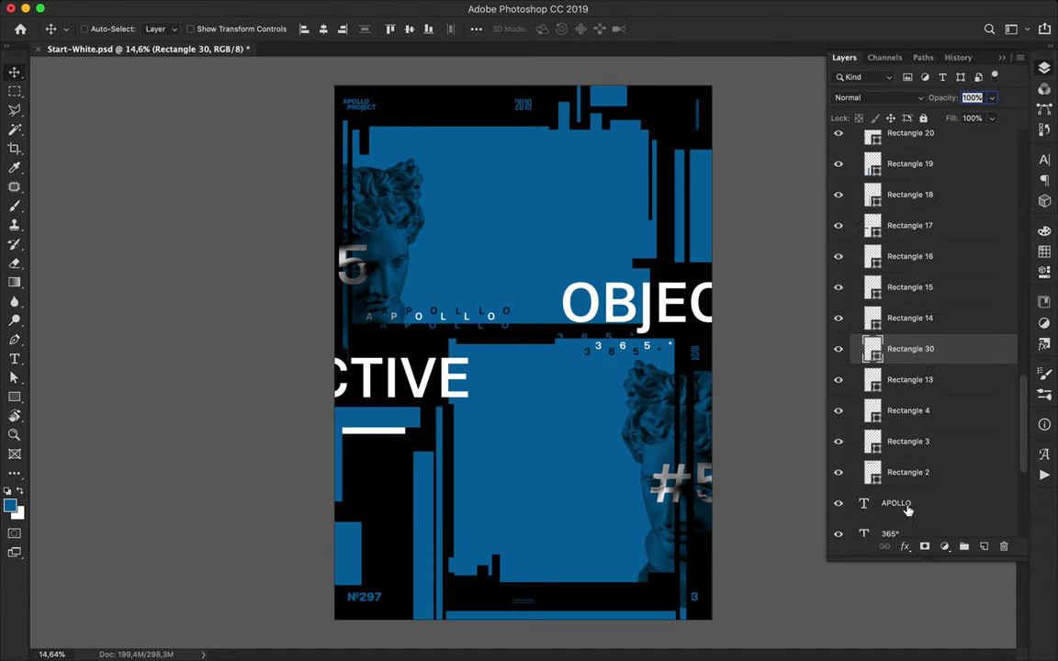
left_click_drag(910, 349, 909, 213)
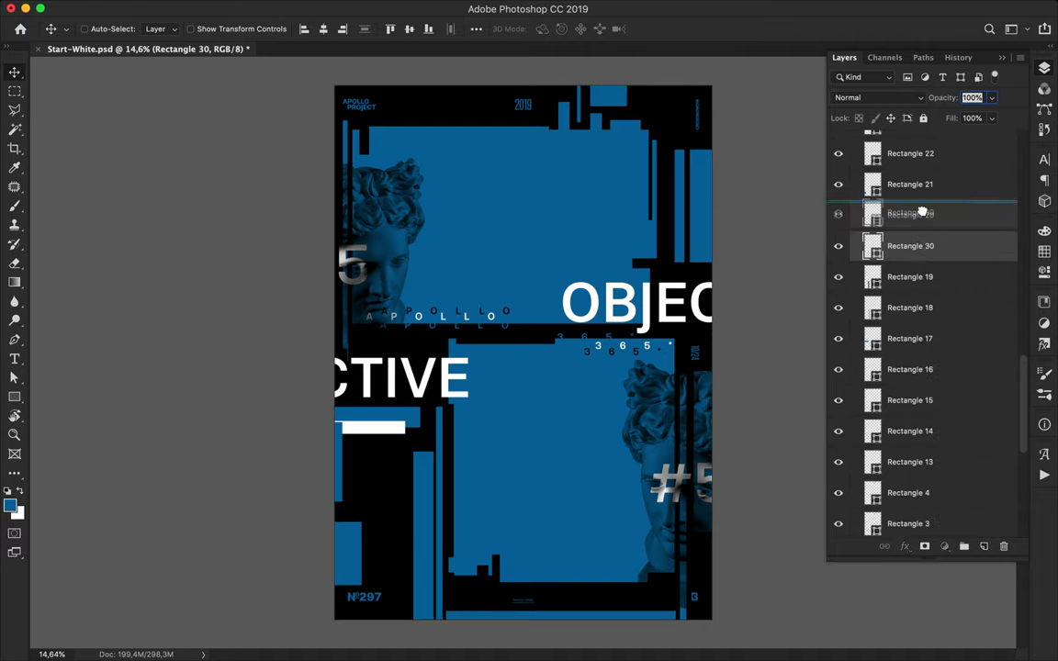
key("u")
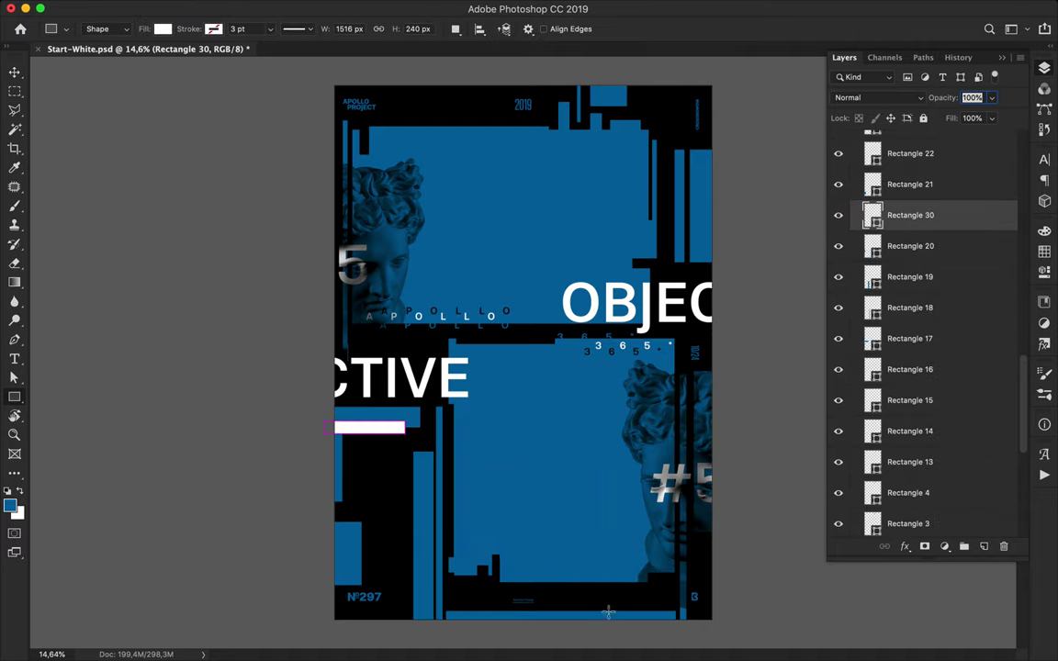
left_click_drag(718, 136, 668, 145)
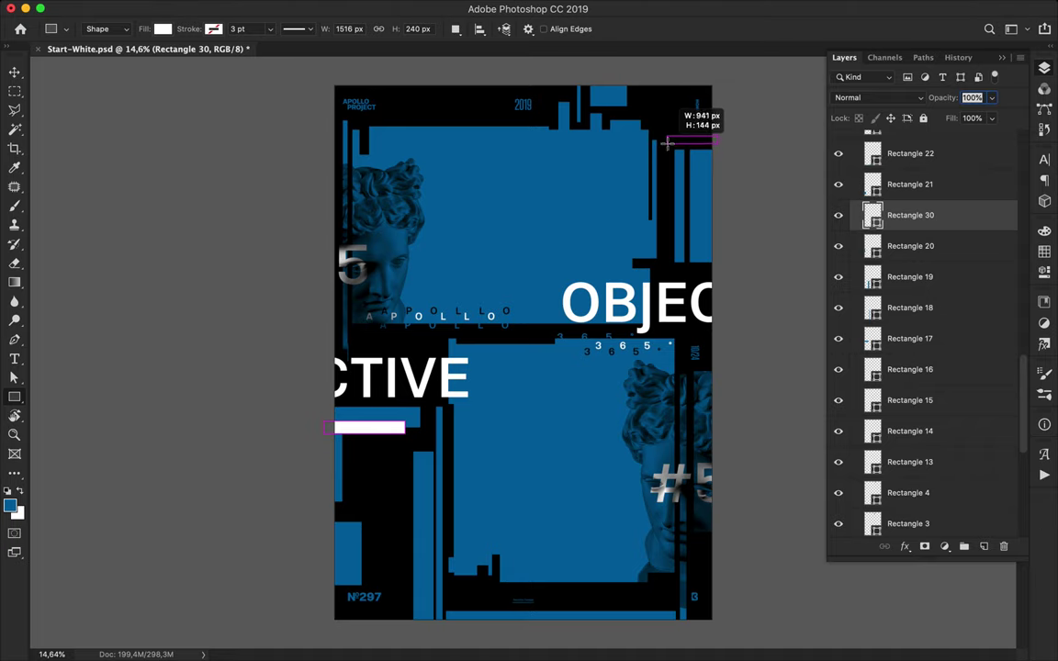
Duplicate the APOLLO text lower, change it to '5', and set tracking to 0.
key("v")
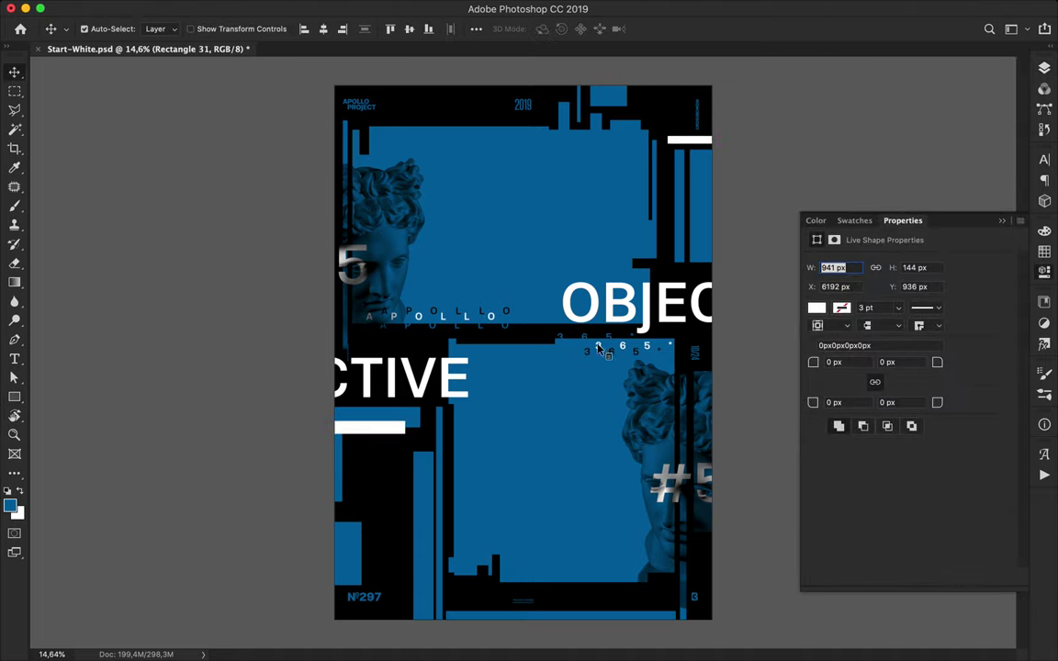
left_click(464, 330)
left_click_drag(450, 323, 469, 436)
double_click(468, 436)
type("5")
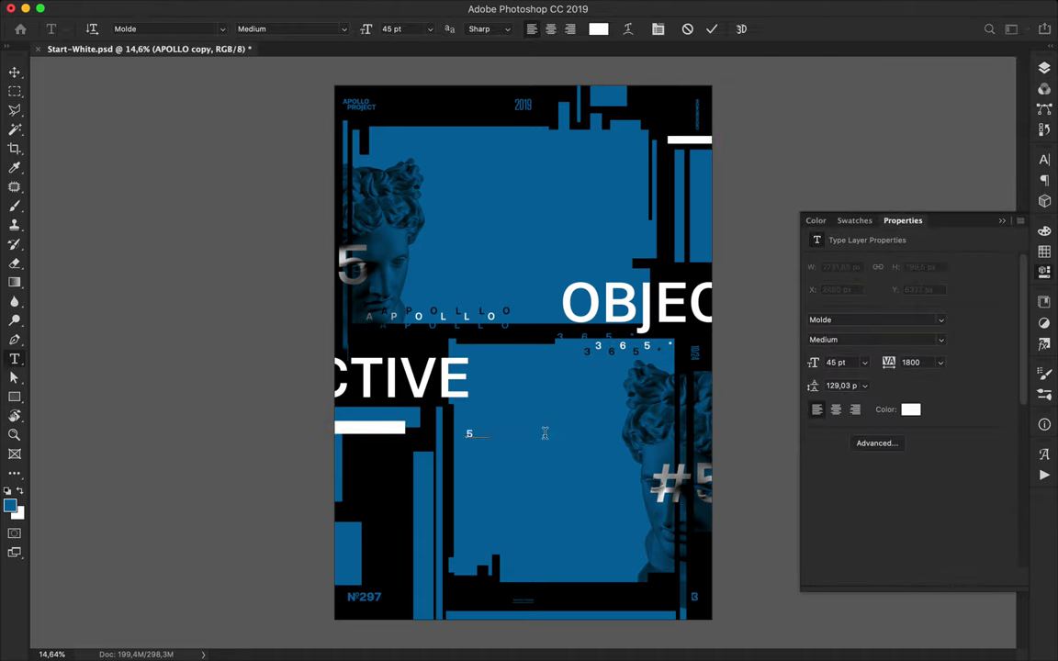
key("ctrl+Return")
left_click(1045, 160)
left_click(1018, 206)
left_click(992, 293)
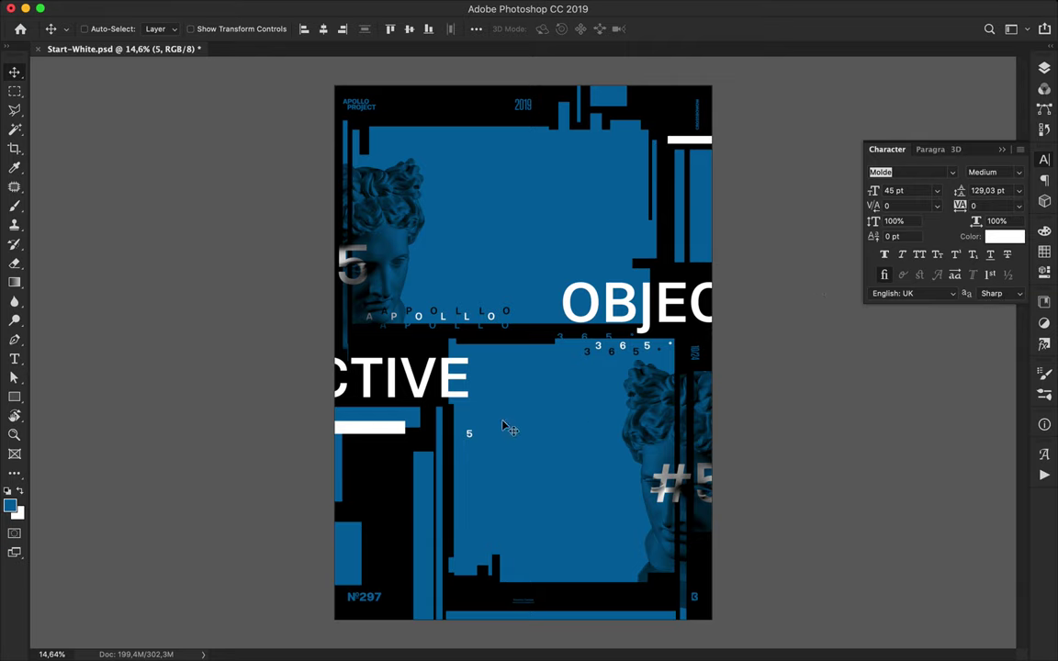
Scatter copies of the 5 around the canvas and select all the 5 layers.
mouse_move(469, 437)
left_mouse_down()
mouse_move(538, 359)
mouse_move(525, 357)
mouse_move(549, 307)
mouse_move(504, 234)
mouse_move(412, 174)
mouse_move(423, 126)
mouse_move(399, 94)
left_mouse_up()
left_click(1042, 75)
scroll(927, 367, "down", 5)
left_click(919, 491, "shift")
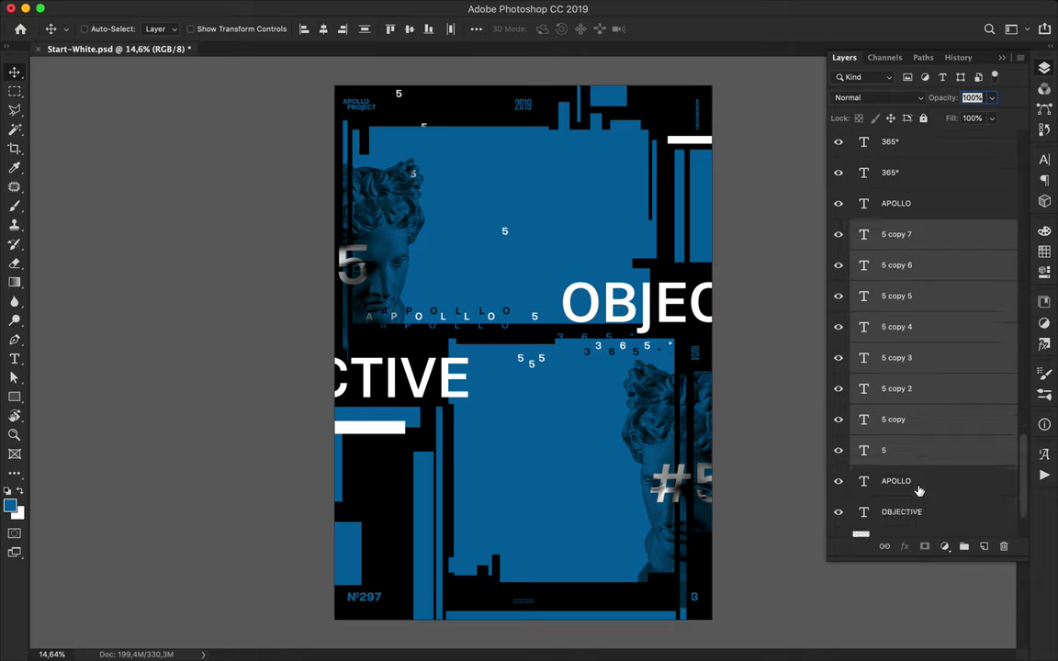
Group the 5 layers into Group 2 below Levels 1 copy and move one 5 near the top.
key("ctrl+g")
left_click_drag(909, 372, 901, 410)
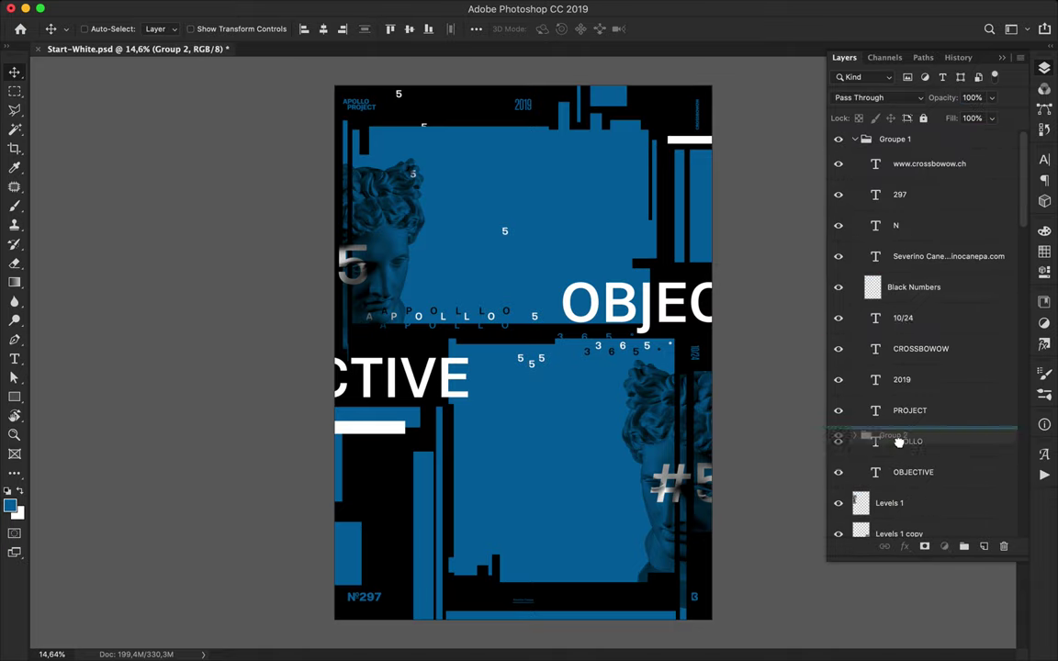
left_click_drag(900, 409, 901, 450)
left_click_drag(430, 134, 404, 101)
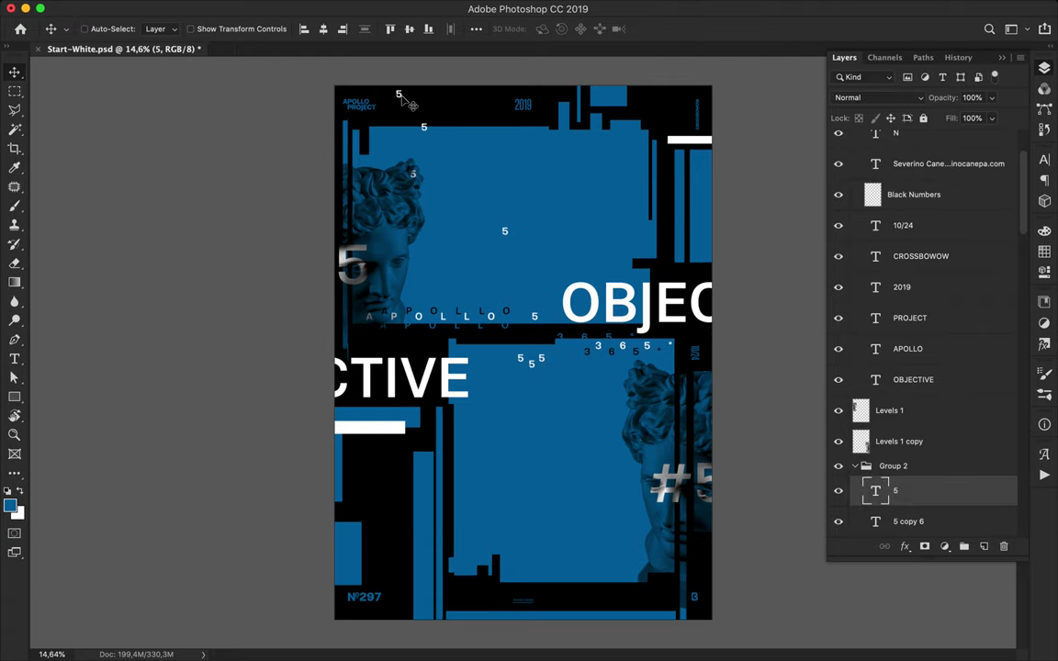
Alt-drag many copies of the 5 into a cluster near the poster's middle.
mouse_move(542, 326)
left_mouse_down()
mouse_move(522, 357)
mouse_move(544, 374)
mouse_move(509, 421)
mouse_move(574, 577)
mouse_move(492, 614)
mouse_move(503, 524)
left_mouse_up()
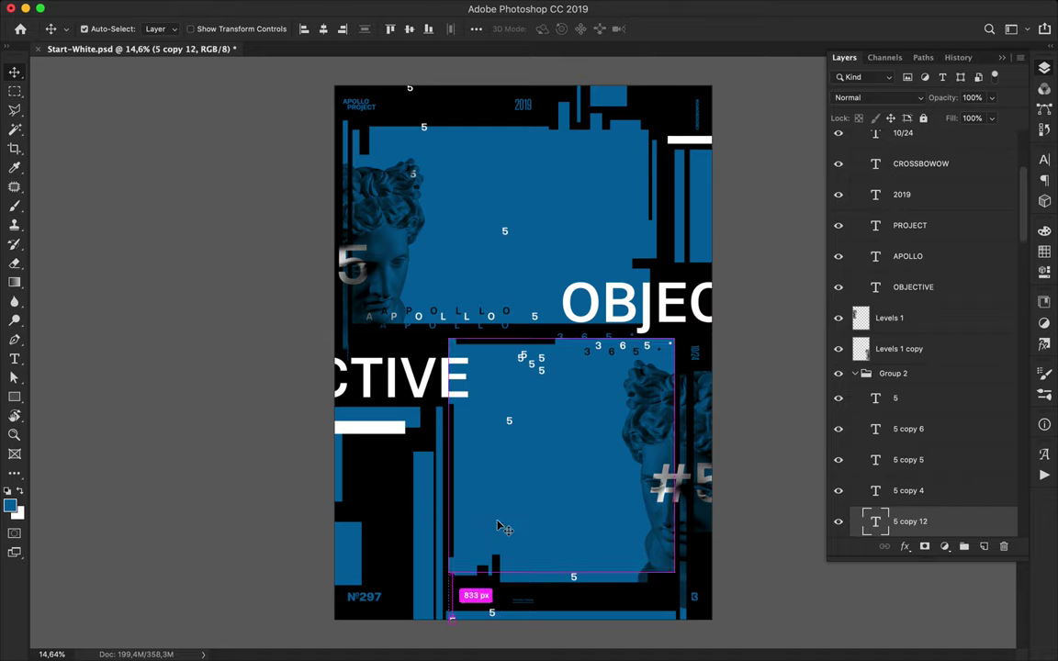
mouse_move(561, 570)
left_mouse_down()
mouse_move(493, 374)
mouse_move(540, 349)
mouse_move(558, 368)
mouse_move(551, 361)
mouse_move(547, 371)
left_mouse_up()
scroll(548, 354, "up", 3)
mouse_move(548, 371)
left_mouse_down()
mouse_move(559, 370)
mouse_move(556, 380)
mouse_move(522, 357)
mouse_move(541, 316)
mouse_move(558, 318)
mouse_move(547, 324)
mouse_move(579, 367)
mouse_move(563, 399)
left_mouse_up()
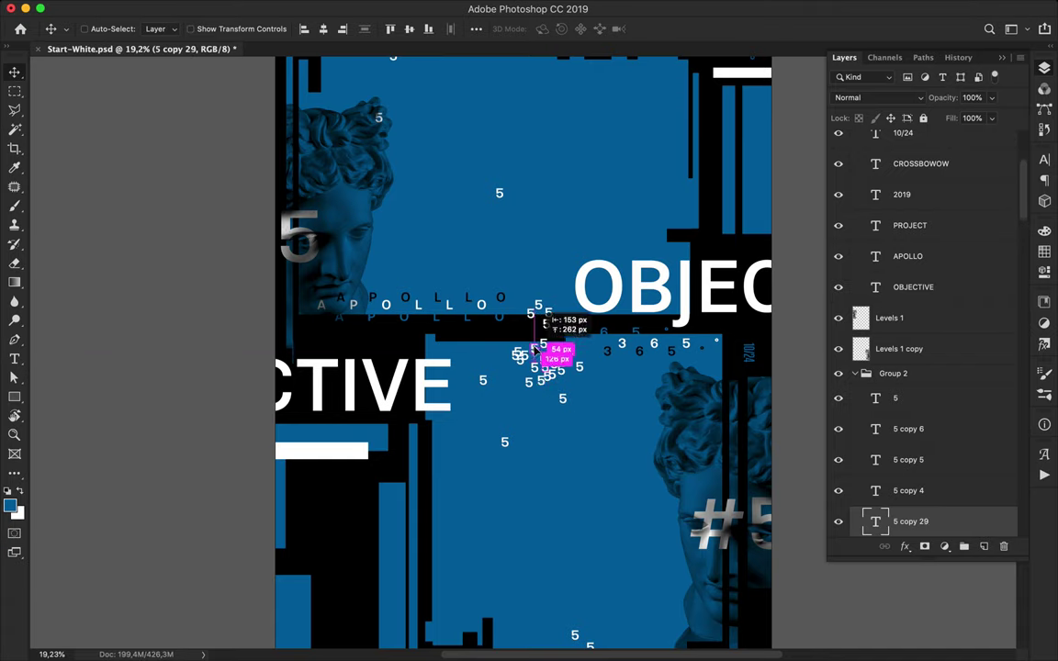
mouse_move(536, 350)
left_mouse_down()
mouse_move(547, 317)
mouse_move(536, 266)
left_mouse_up()
mouse_move(536, 266)
left_mouse_down()
mouse_move(525, 267)
mouse_move(492, 349)
mouse_move(505, 377)
mouse_move(640, 406)
left_mouse_up()
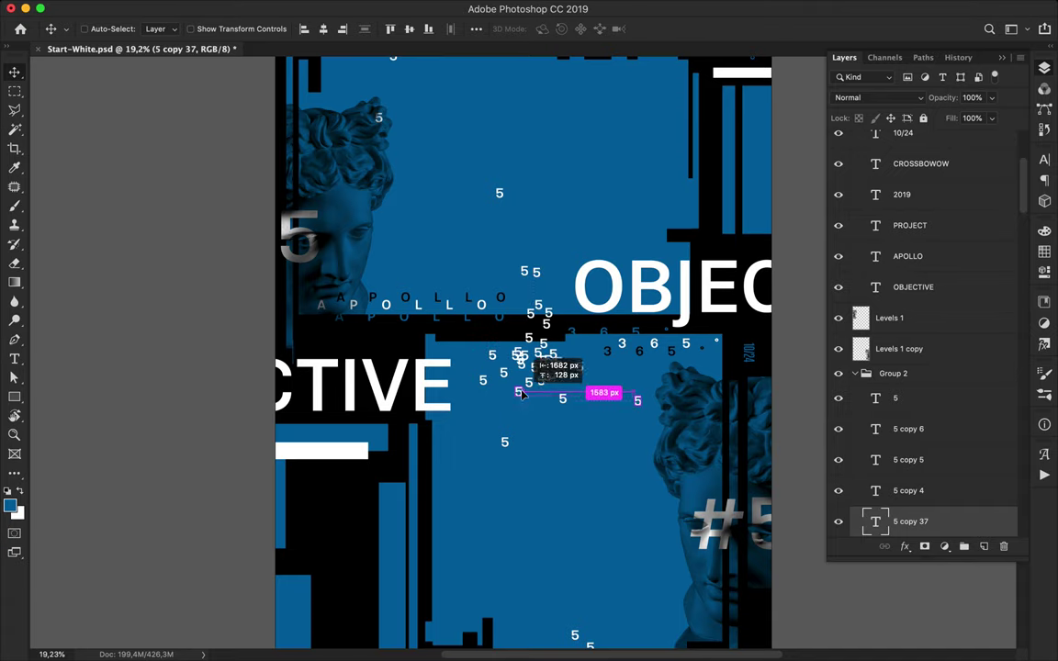
mouse_move(521, 397)
left_mouse_down()
mouse_move(472, 430)
mouse_move(456, 472)
mouse_move(466, 468)
left_mouse_up()
Add more 5 copies around the cluster and move 5 copy 56 lower in the stack.
scroll(550, 377, "down", 2)
left_click_drag(535, 379, 513, 431)
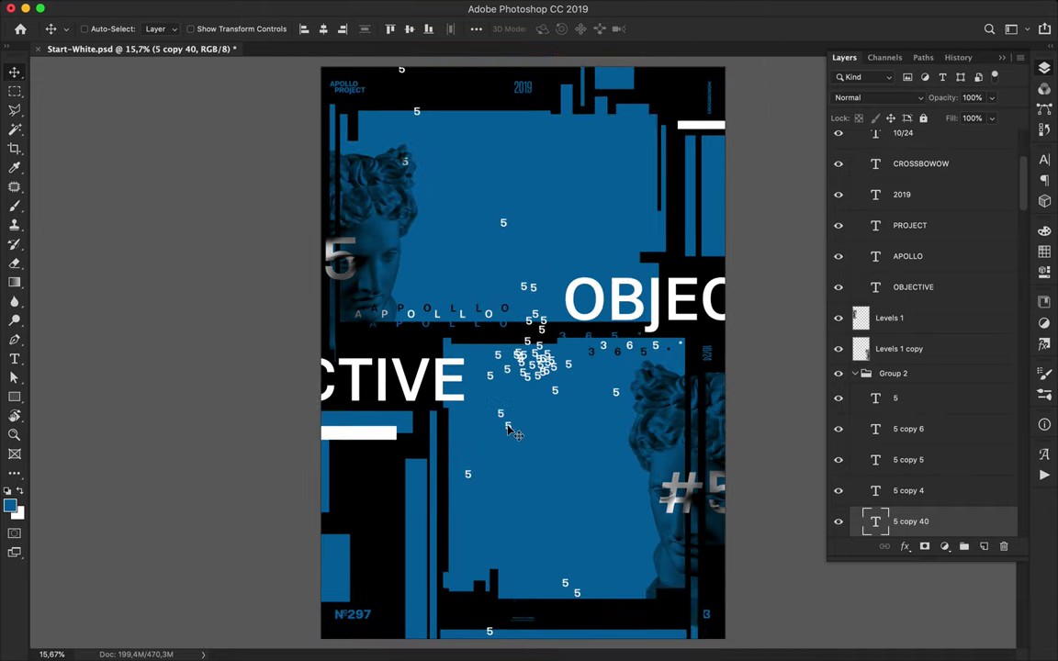
mouse_move(526, 390)
left_mouse_down()
mouse_move(516, 401)
mouse_move(549, 389)
mouse_move(477, 406)
left_mouse_up()
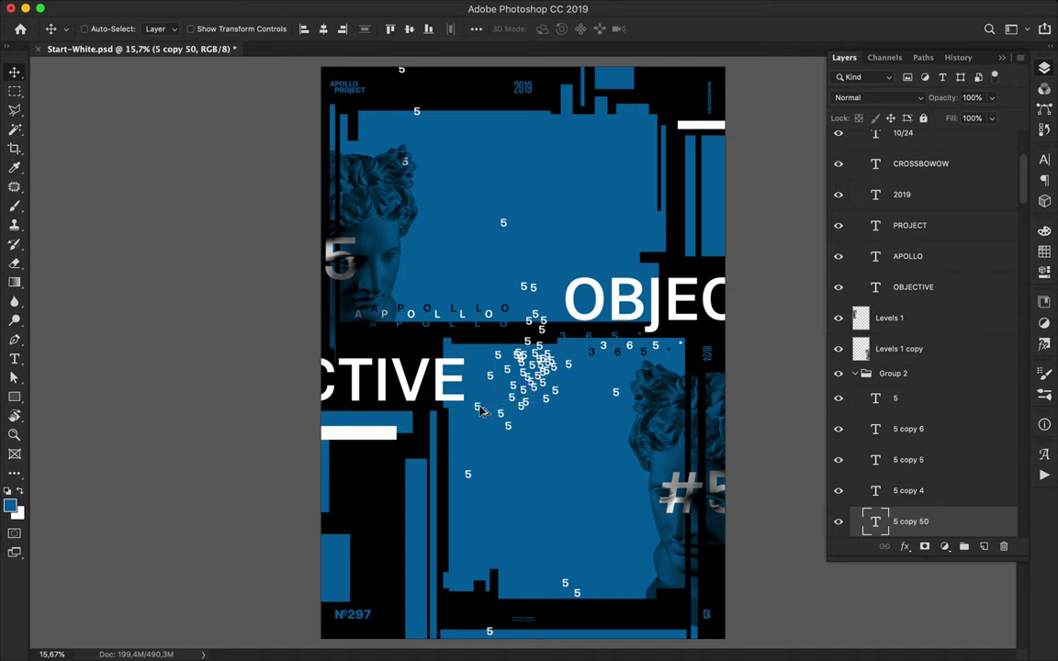
mouse_move(554, 376)
left_mouse_down()
mouse_move(561, 390)
mouse_move(511, 386)
mouse_move(575, 376)
left_mouse_up()
left_click_drag(551, 386, 555, 384)
scroll(881, 367, "down", 5)
mouse_move(909, 300)
left_mouse_down()
mouse_move(932, 561)
mouse_move(918, 430)
left_mouse_up()
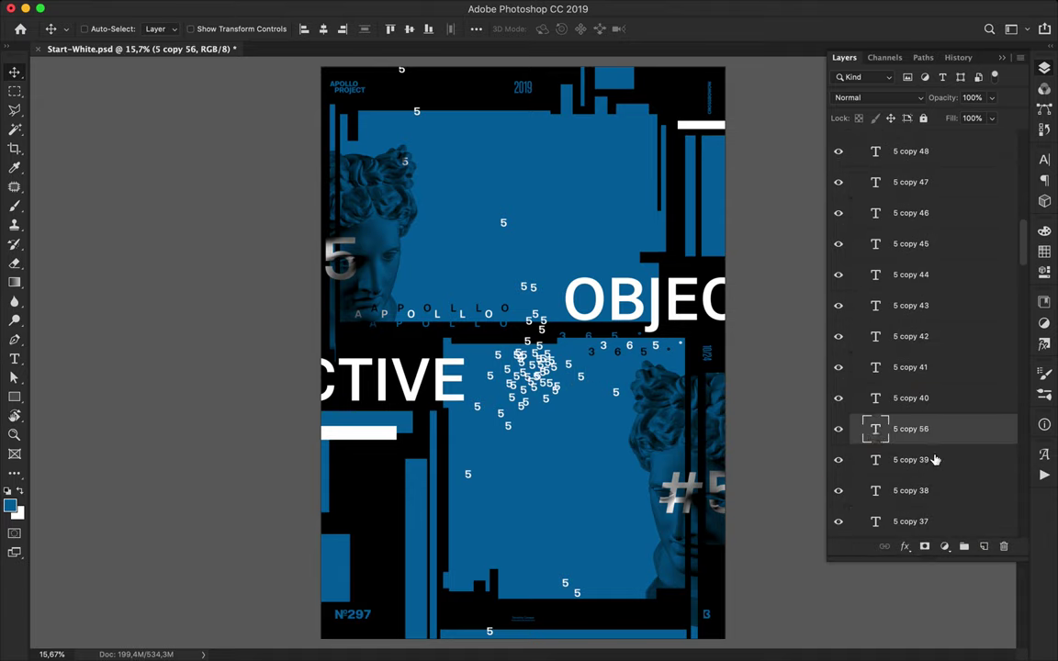
Make one 5 black and move its layer up the stack.
key("t")
left_click(598, 29)
left_click(703, 173)
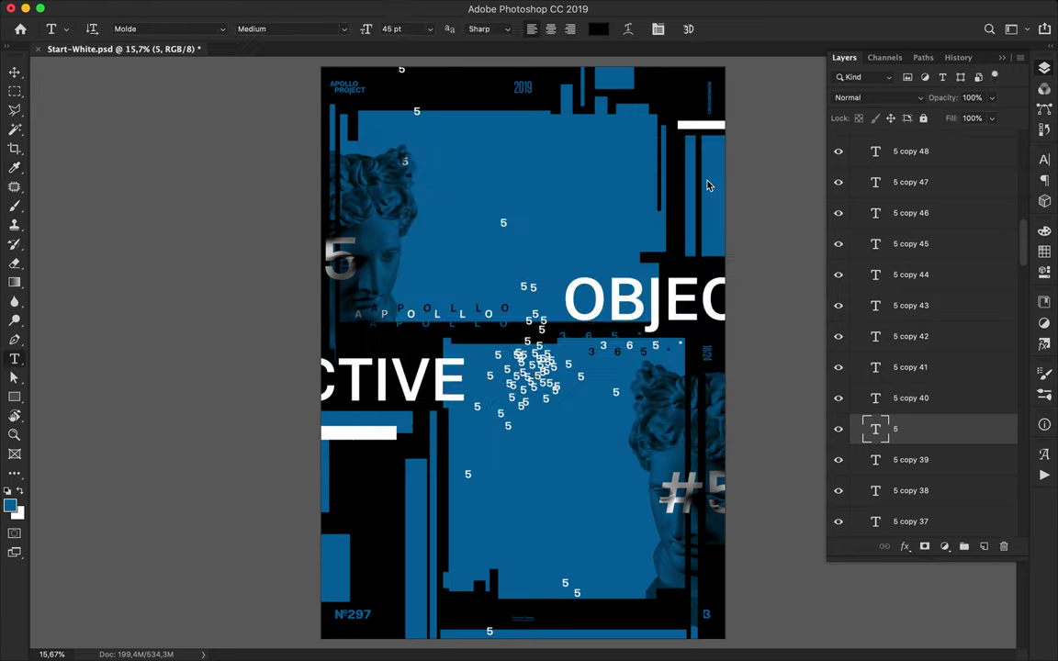
key("v")
scroll(553, 413, "up", 1, "alt")
scroll(553, 414, "up", 2, "alt")
left_click_drag(923, 429, 926, 332)
Scatter several black 5 copies around the central cluster.
left_click_drag(552, 404, 625, 392, "alt")
left_click_drag(512, 382, 505, 462, "alt")
mouse_move(626, 392)
left_mouse_down("alt")
mouse_move(662, 471)
mouse_move(538, 273)
mouse_move(556, 207)
left_mouse_up("alt")
mouse_move(556, 207)
left_mouse_down("alt")
mouse_move(416, 478)
mouse_move(549, 439)
left_mouse_up("alt")
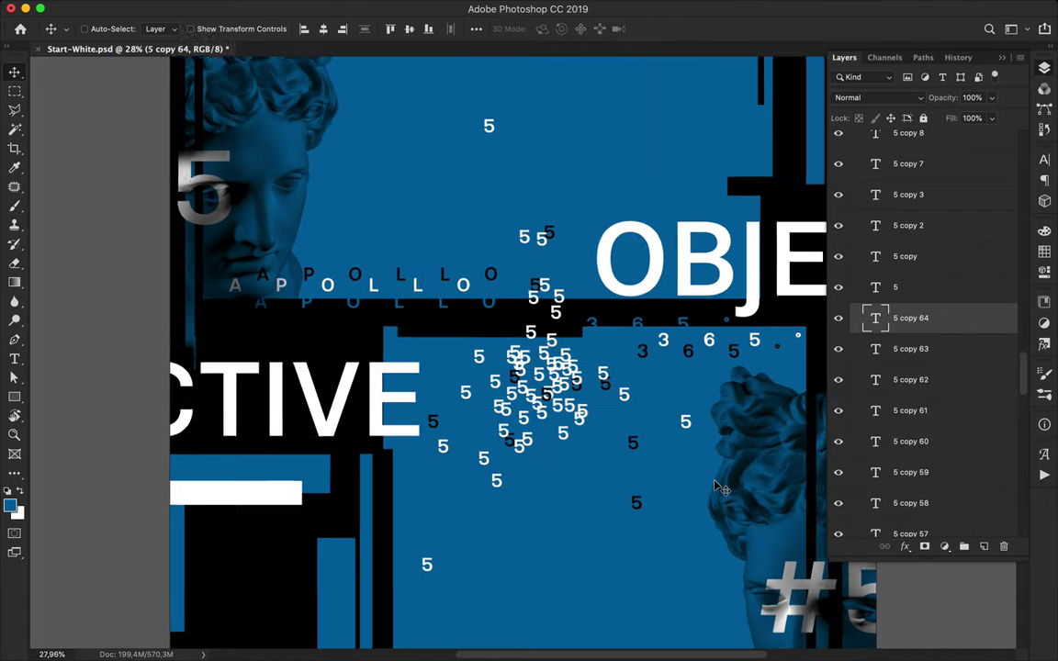
scroll(549, 439, "down", 4, "alt")
Add more 5 copies down and left in the cluster, up to 5 copy 73.
mouse_move(549, 386)
left_mouse_down("alt")
mouse_move(540, 260)
mouse_move(457, 141)
mouse_move(524, 276)
left_mouse_up("alt")
mouse_move(524, 275)
left_mouse_down("alt")
mouse_move(544, 366)
mouse_move(462, 558)
mouse_move(565, 605)
mouse_move(544, 377)
mouse_move(514, 317)
left_mouse_up("alt")
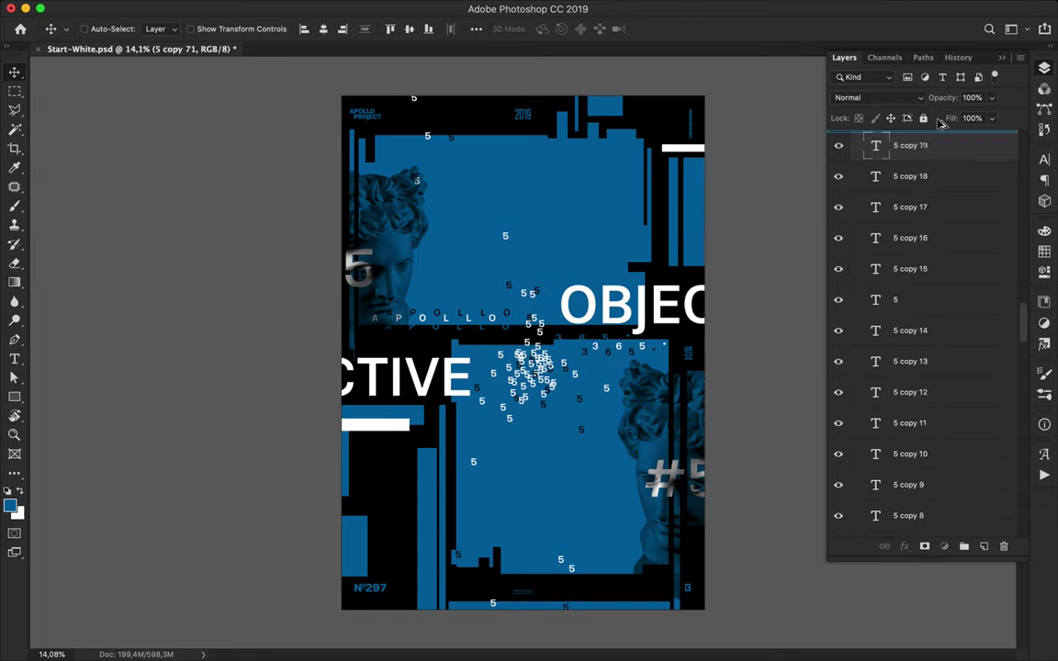
left_click_drag(937, 332, 937, 241, "alt")
scroll(515, 356, "up", 2)
left_click_drag(515, 326, 528, 347, "alt")
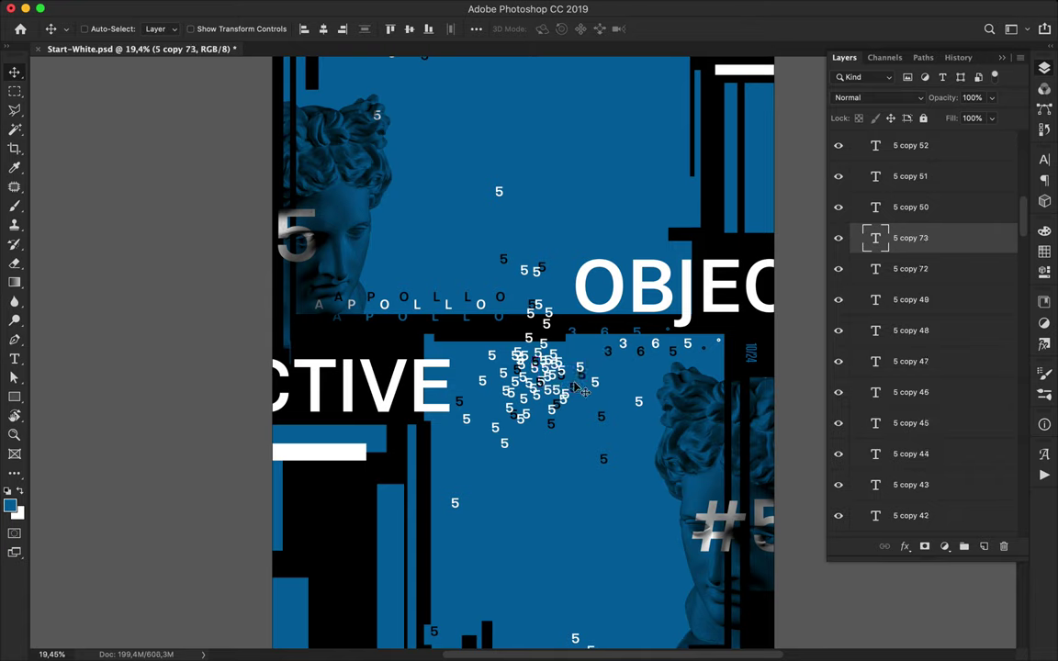
scroll(524, 354, "down", 3)
Draw thin white rectangle bars and lines beside OBJEC, along the top, right and bottom edges.
key("u")
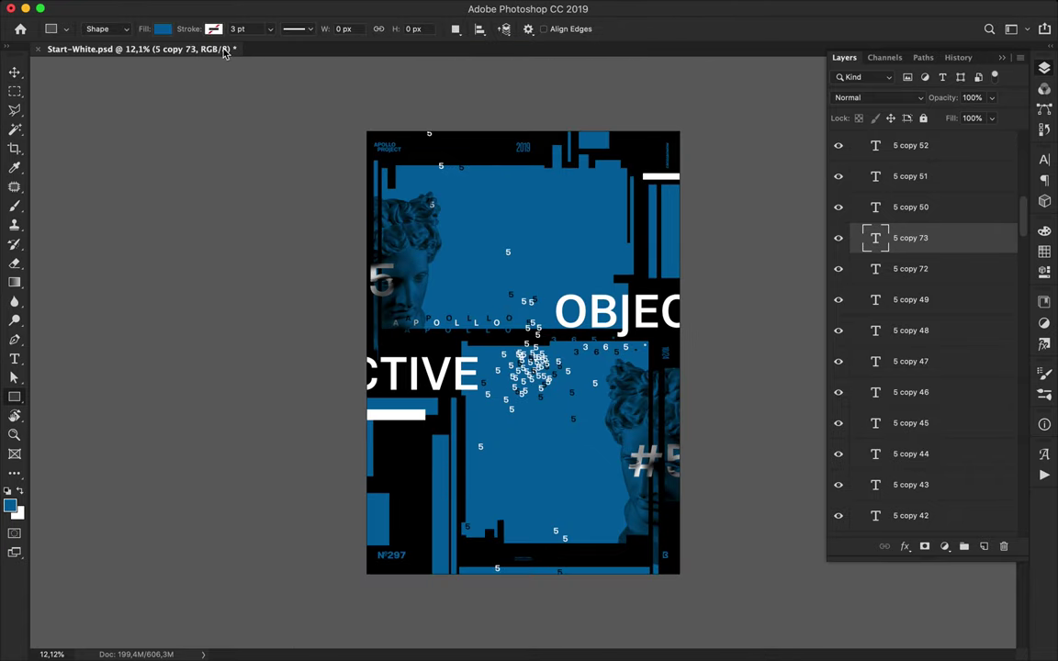
left_click(162, 28)
scroll(524, 354, "up", 1)
left_click_drag(552, 310, 552, 350)
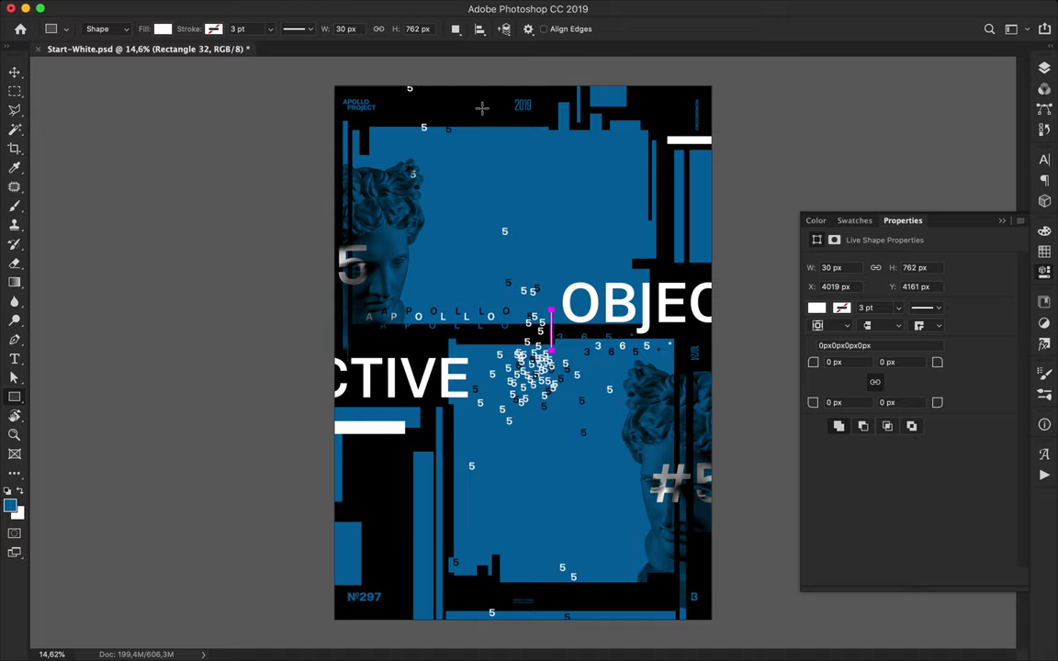
left_click_drag(483, 130, 482, 133)
left_click_drag(702, 158, 723, 186)
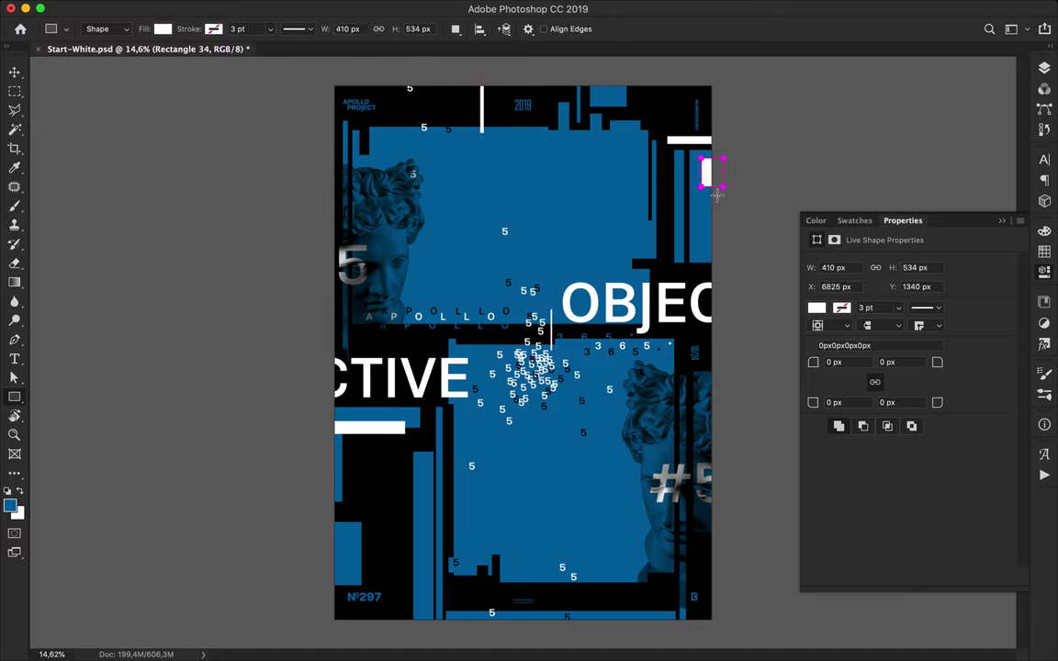
left_click_drag(647, 230, 756, 231)
left_click_drag(604, 579, 614, 625)
left_click_drag(660, 401, 746, 421)
Move the small bar onto the right statue and add short white lines at left, lower panel and top-left.
key("v")
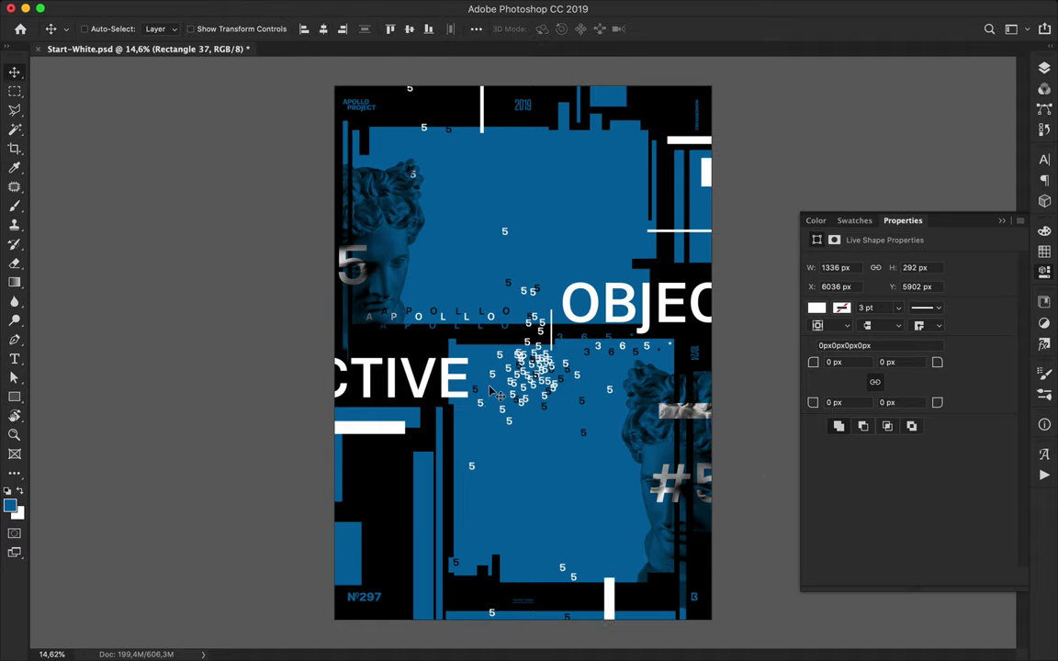
left_click_drag(685, 410, 680, 446)
key("u")
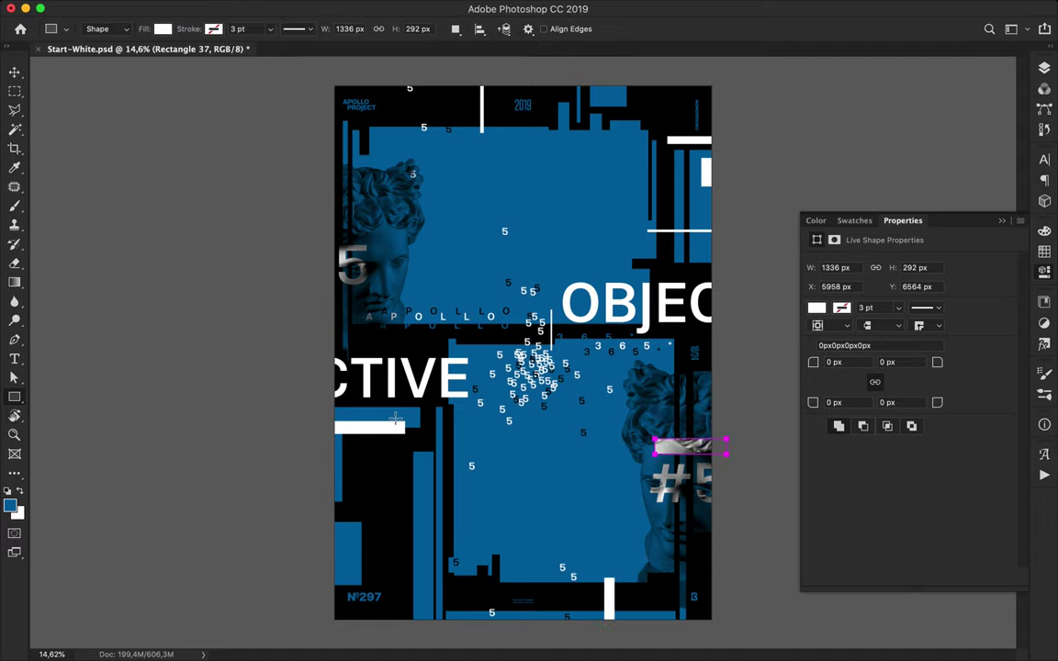
left_click_drag(329, 443, 357, 446)
left_click_drag(455, 502, 470, 505)
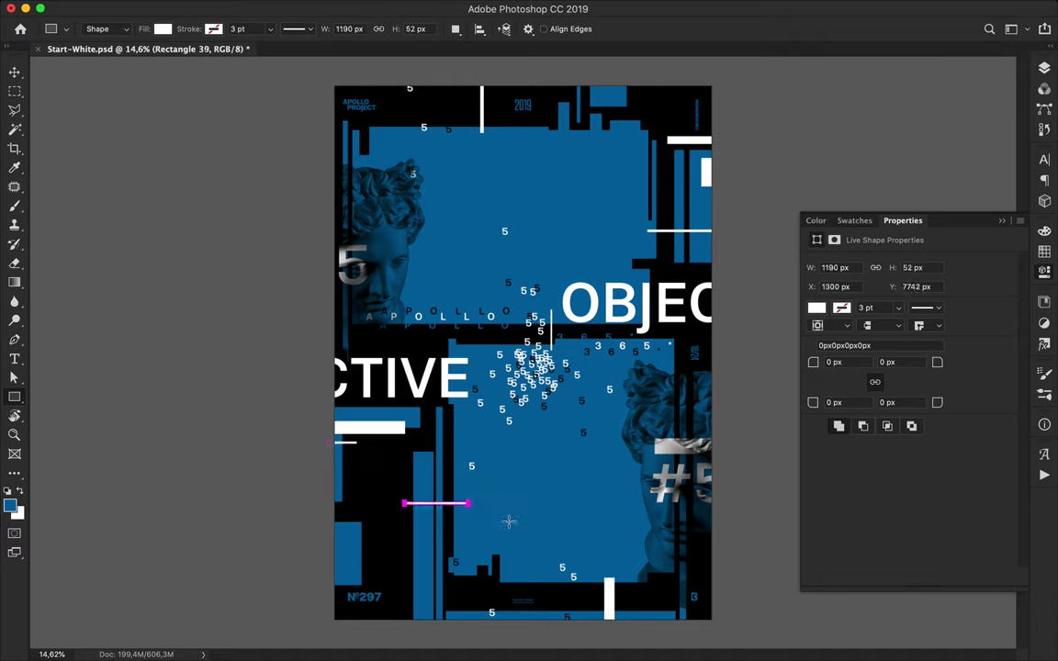
left_click_drag(367, 163, 390, 162)
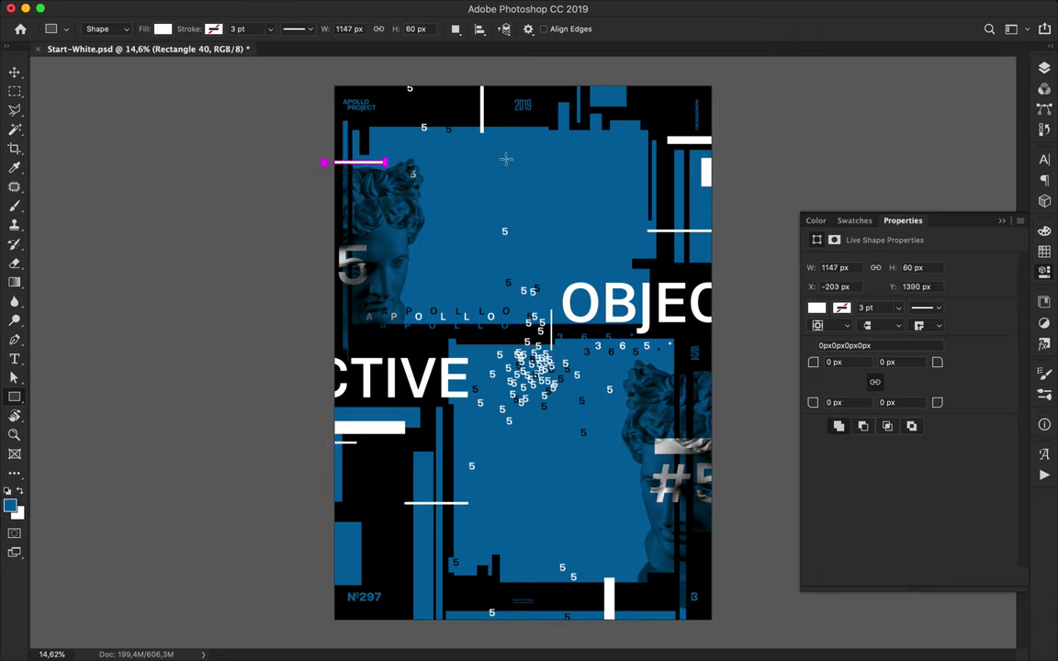
key("v")
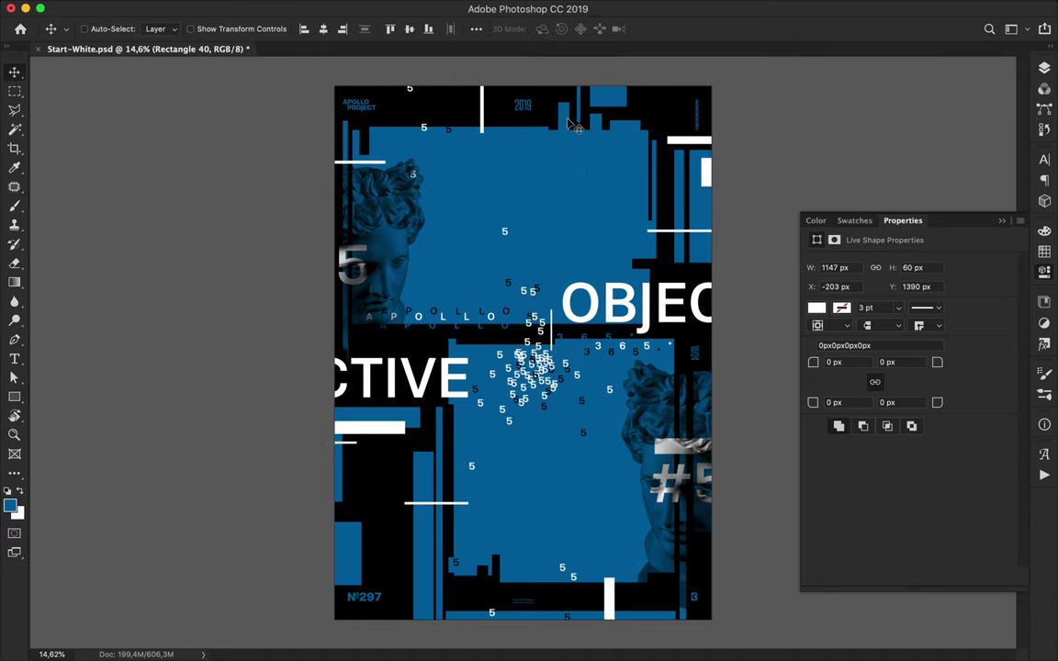
key("u")
Draw a tall thin bar near the top centre and set its fill to black.
left_click_drag(549, 115, 556, 153)
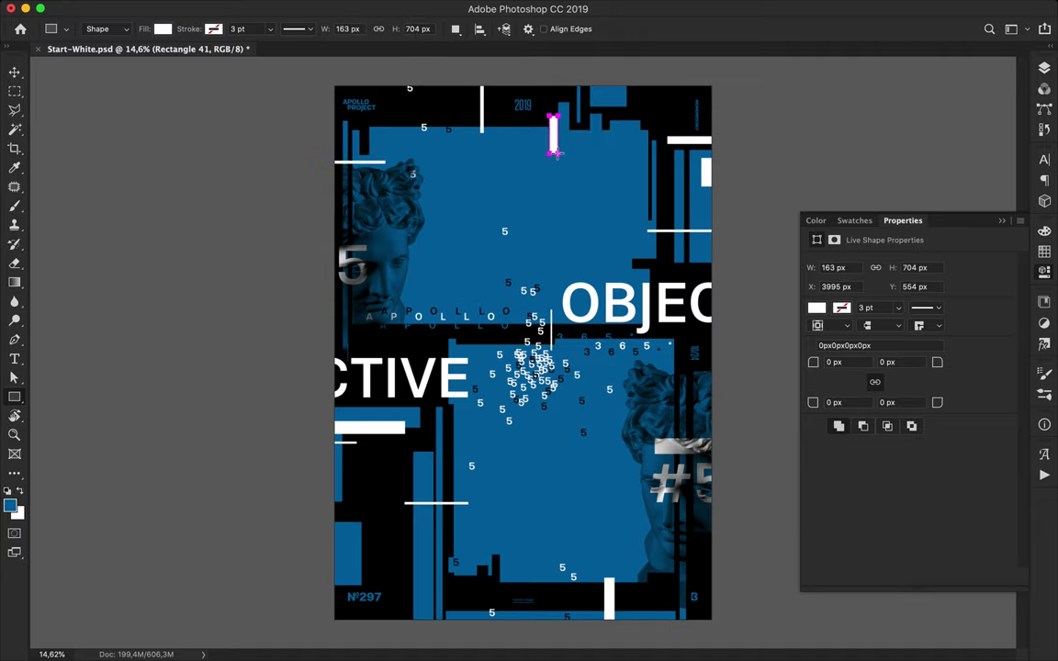
key("a")
left_click(219, 28)
key("Escape")
Free Transform the black bar taller and slightly wider, then commit it.
key("v")
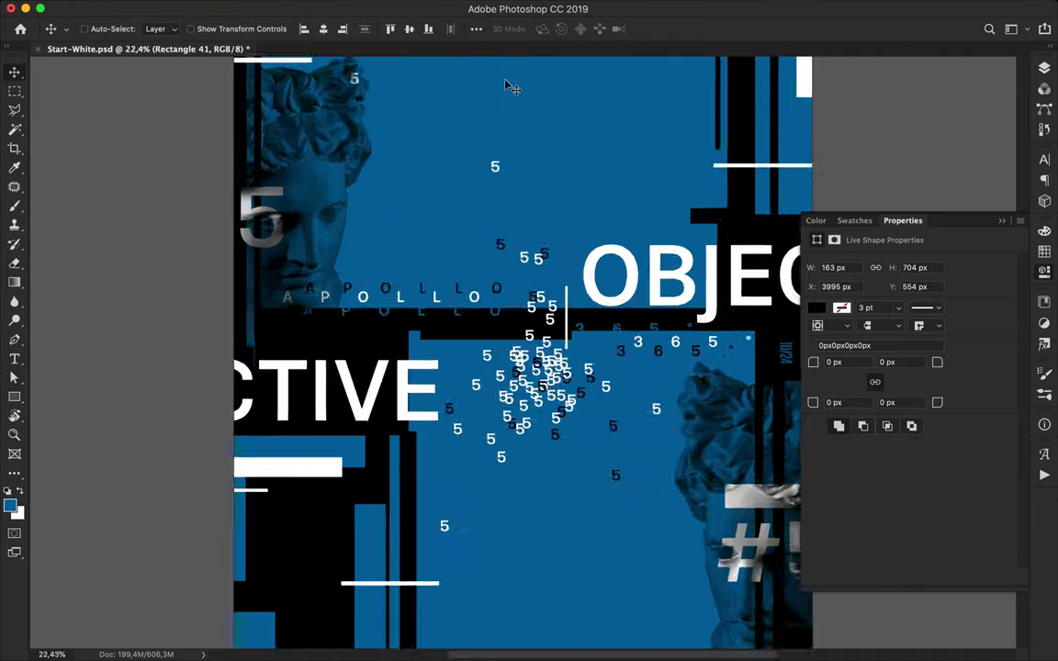
scroll(534, 328, "up", 3)
key("ctrl+t")
scroll(507, 397, "up", 3)
left_click_drag(443, 331, 442, 229)
left_click_drag(472, 399, 411, 401)
key("ctrl+0")
key("Return")
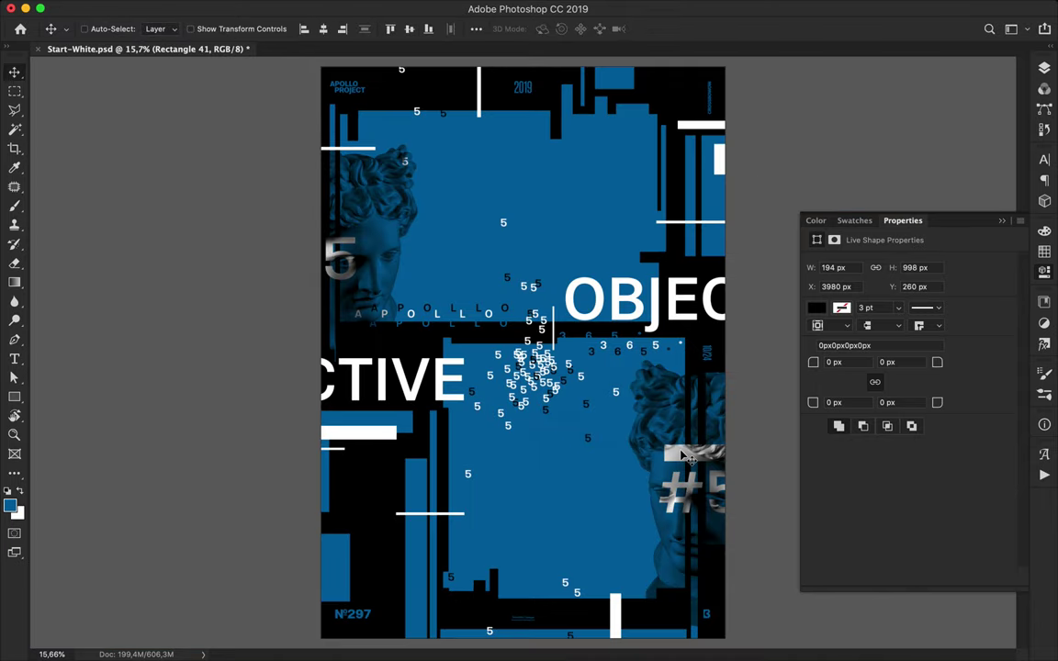
key("ctrl+minus")
left_click(14, 396)
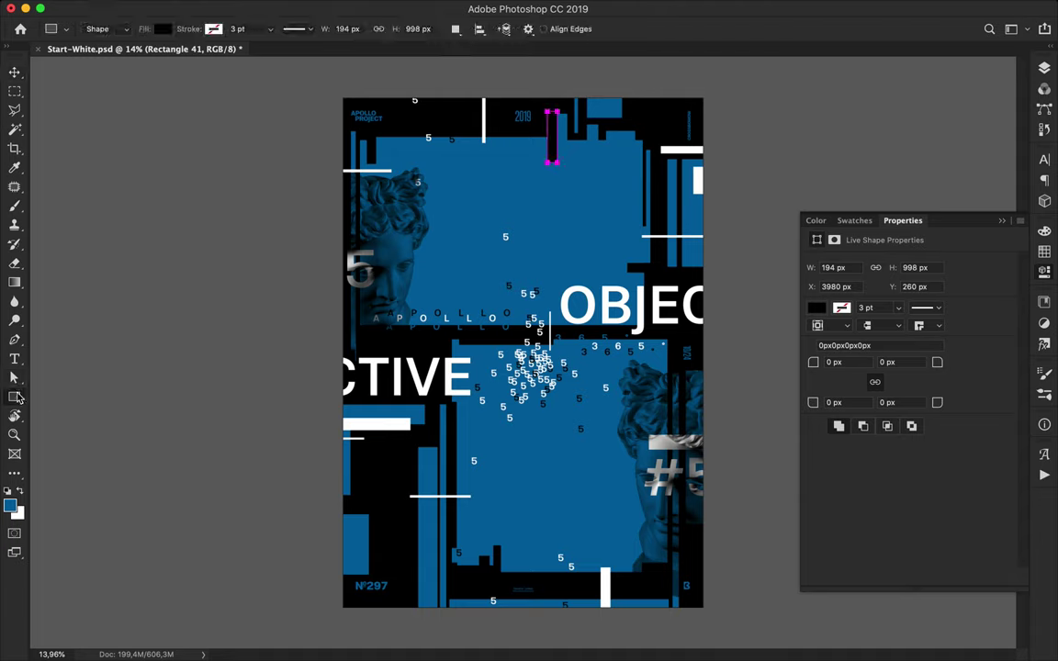
Draw a large ellipse across the left side with no fill and a thin outline.
right_click(14, 396)
left_click(64, 420)
left_click_drag(305, 351, 530, 483)
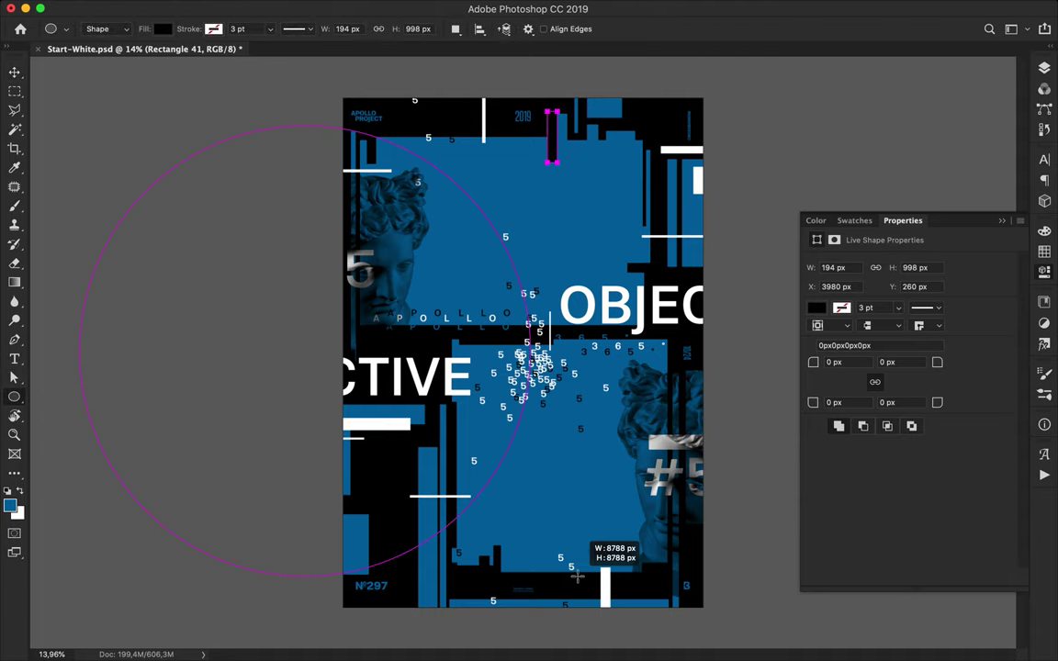
key("a")
left_click(218, 29)
left_click(157, 59)
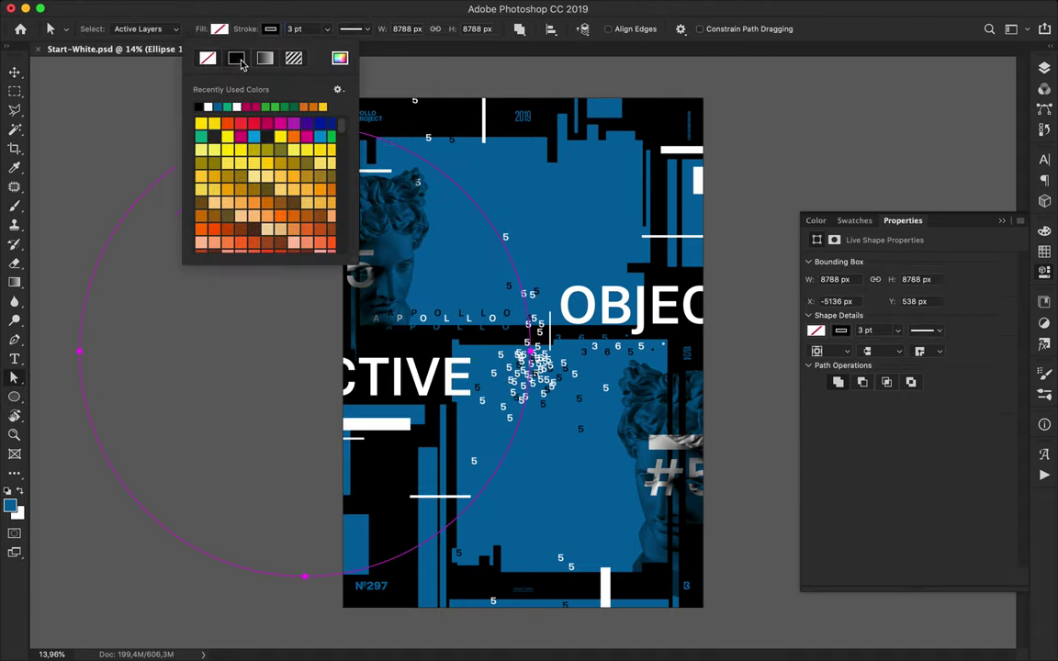
left_click(15, 72)
type("a")
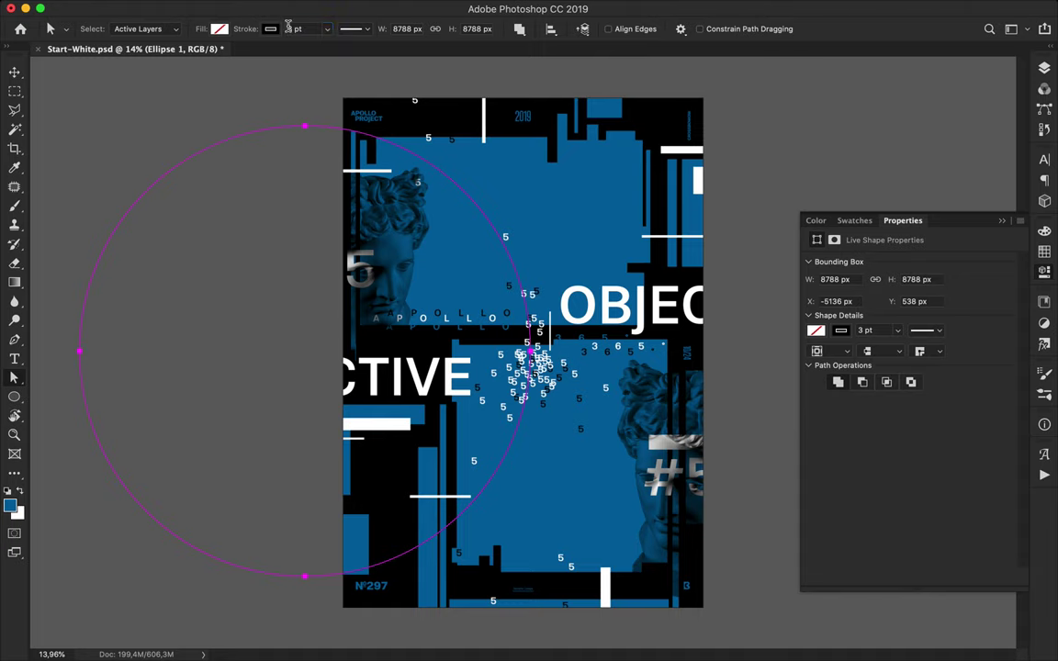
type("3")
key("Return")
key("v")
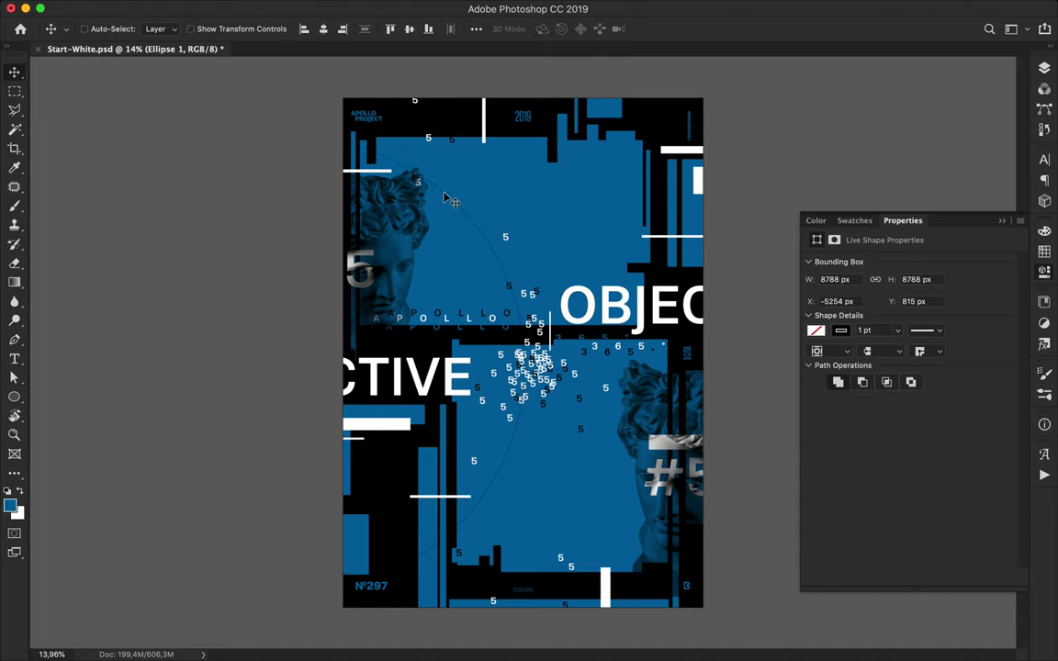
Draw a small outlined circle near the top right corner.
key("u")
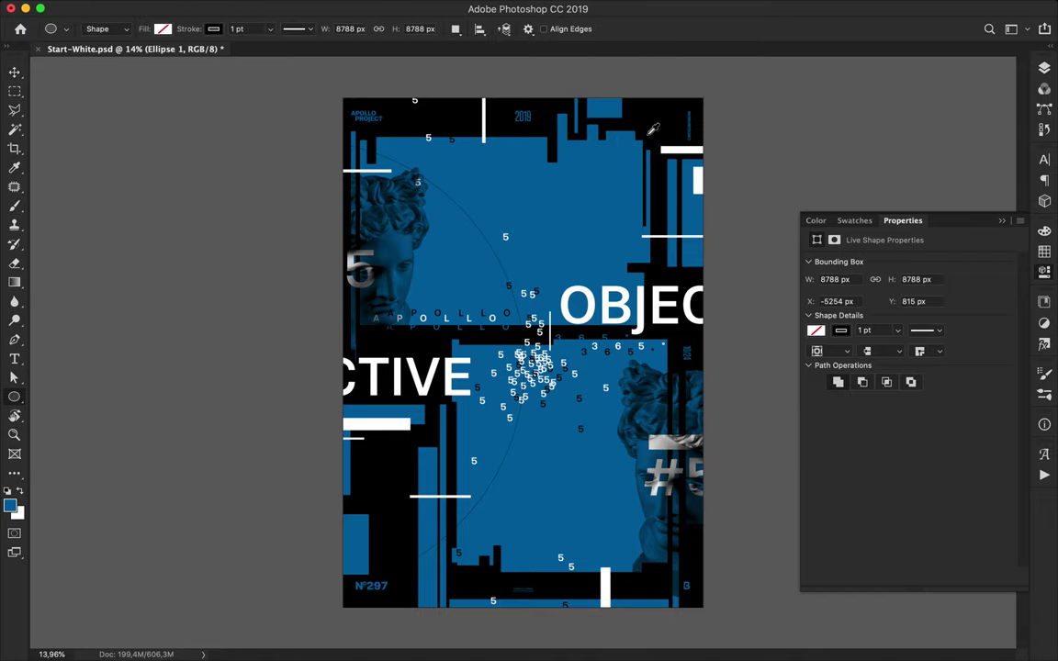
left_click_drag(669, 131, 708, 94)
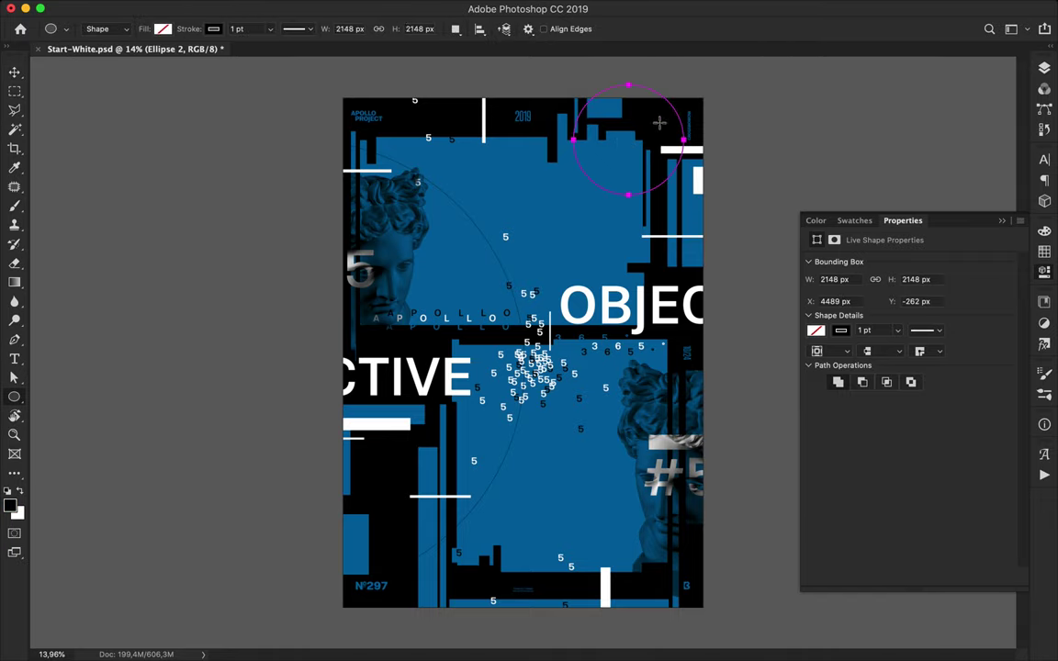
key("v")
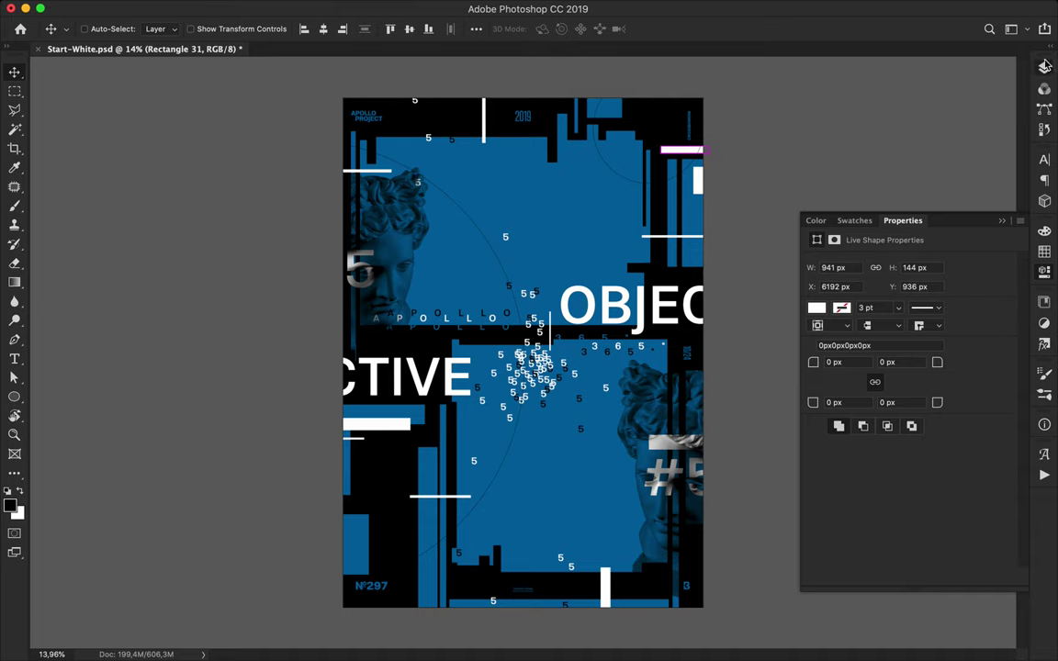
Restack Rectangle 31 between 5 copy 51 and 5 copy 50 in the Layers panel.
left_click(1044, 68)
scroll(956, 340, "up", 5)
scroll(956, 340, "up", 5)
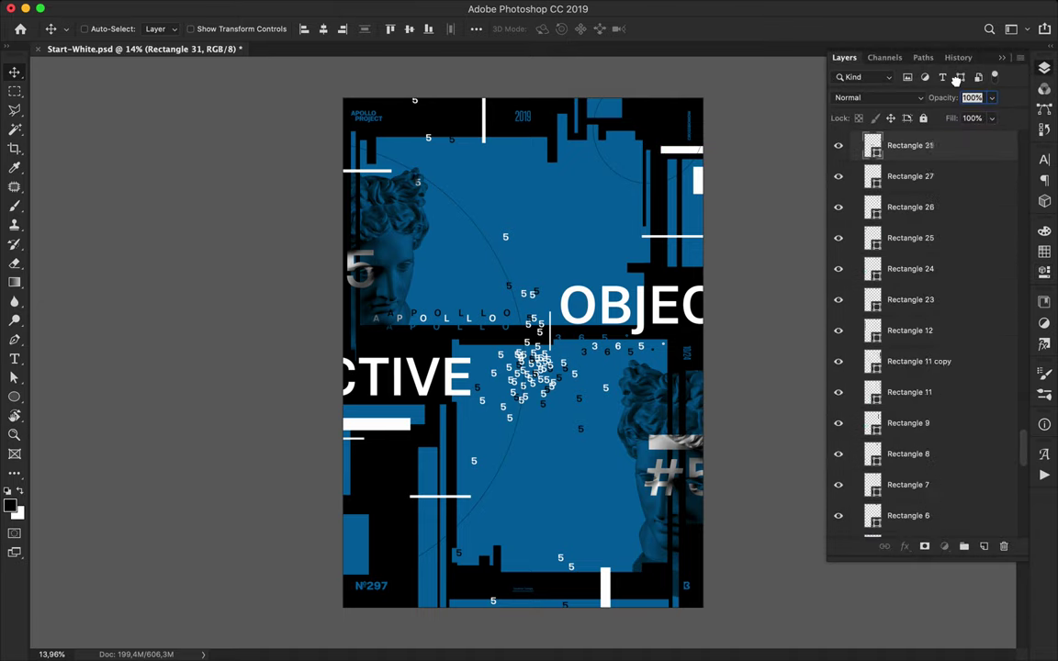
scroll(951, 303, "up", 5)
scroll(945, 266, "up", 3)
left_click_drag(945, 261, 934, 162)
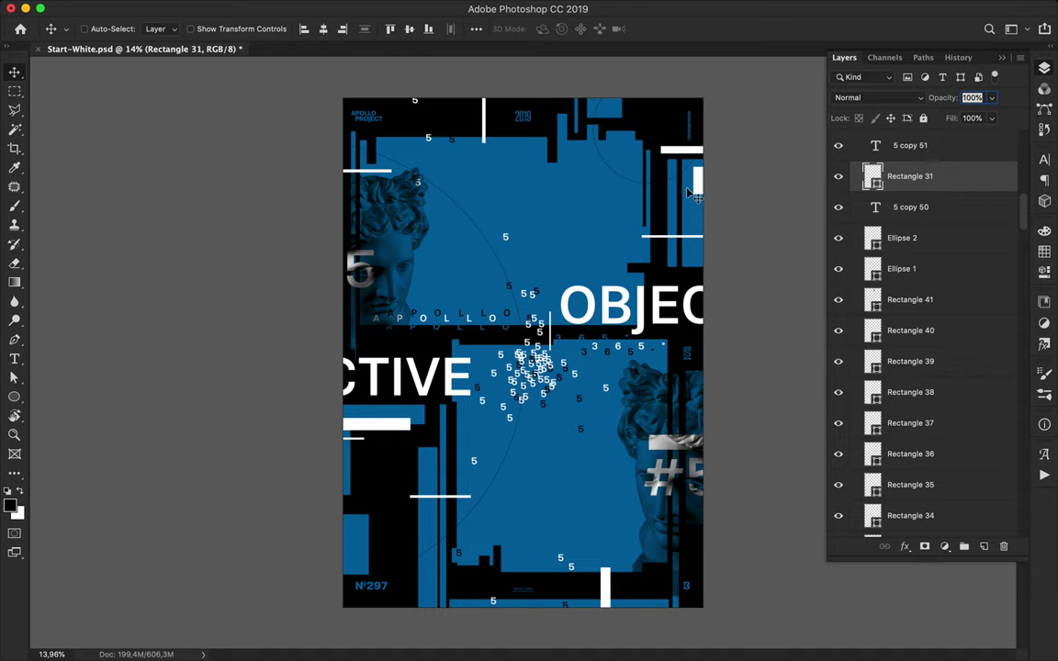
Draw a thin diagonal Pen shape line in the upper blue panel with 1 pt stroke.
key("p")
left_click(436, 265)
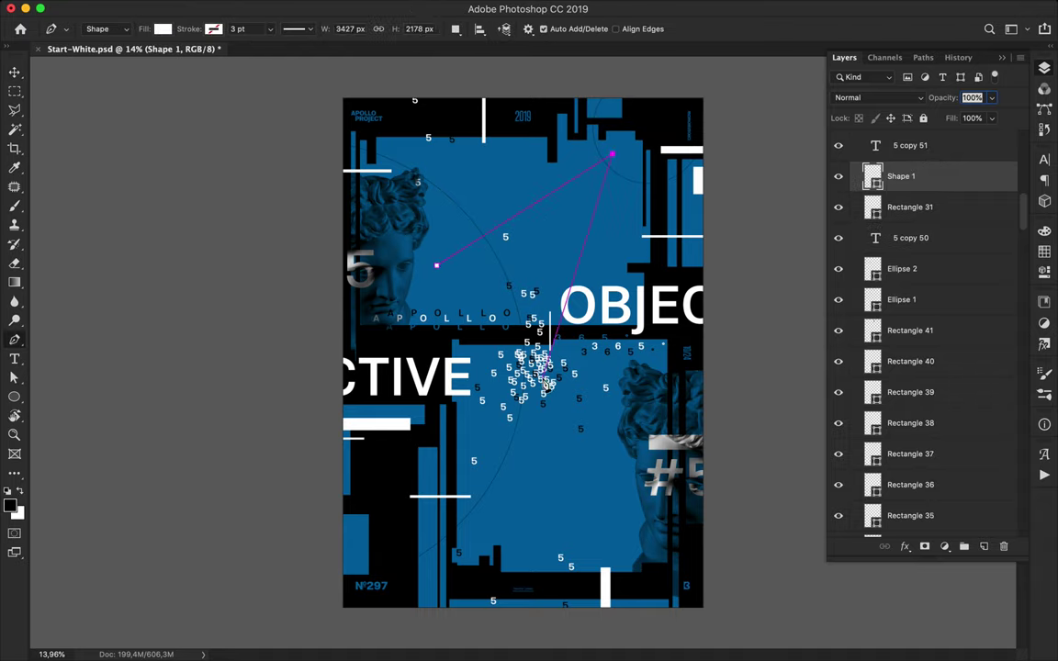
left_click(270, 29)
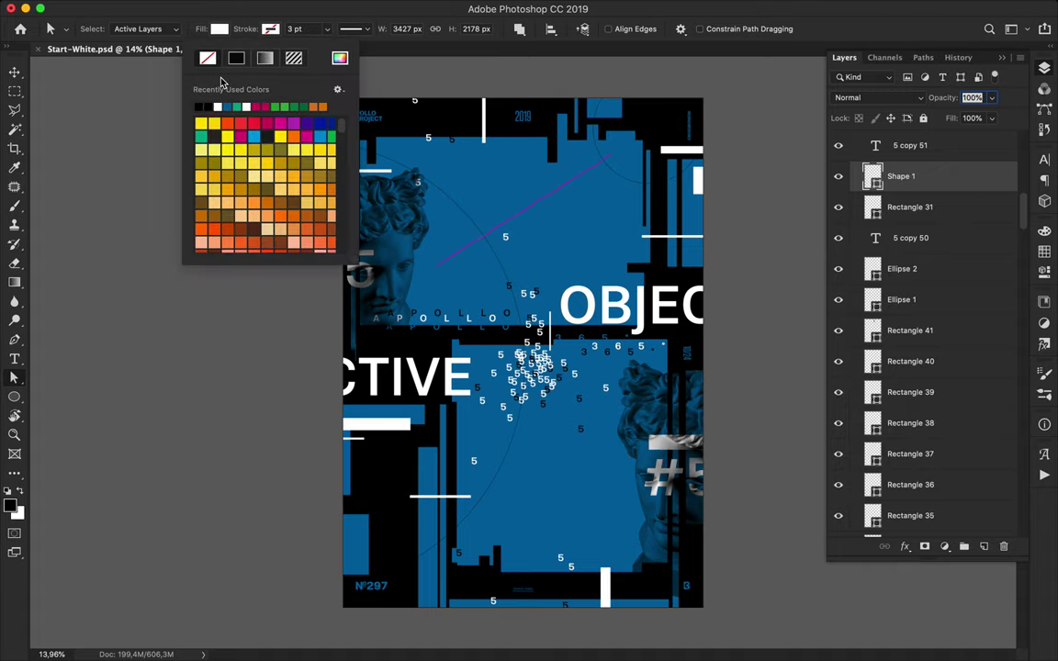
left_click(303, 28)
key("Down")
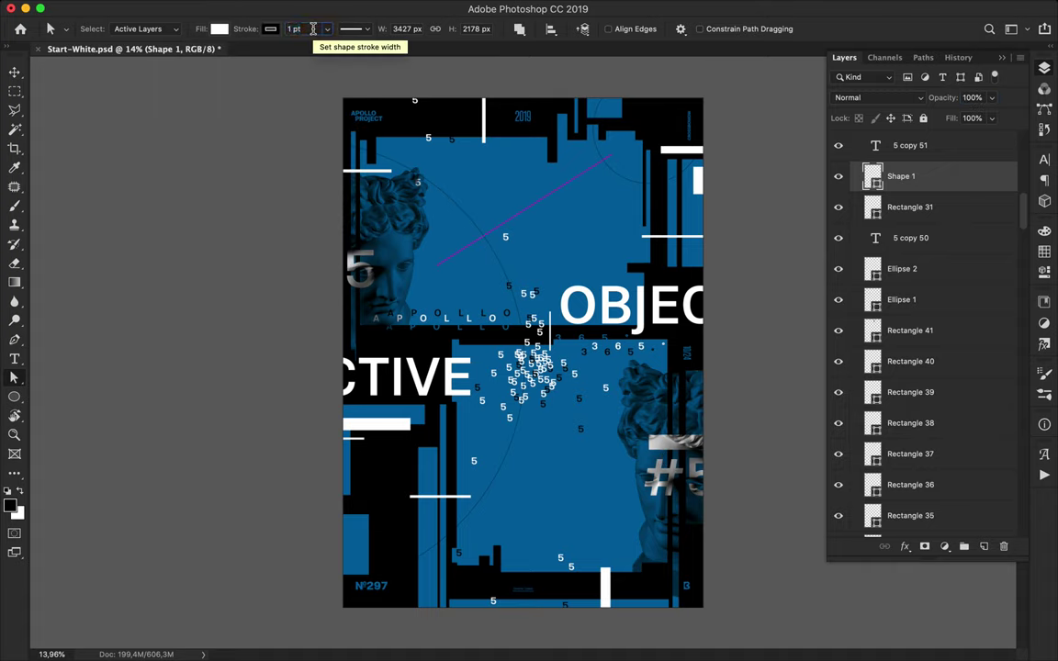
Draw a second thin diagonal line across the lower blue panel.
key("p")
left_click(630, 502)
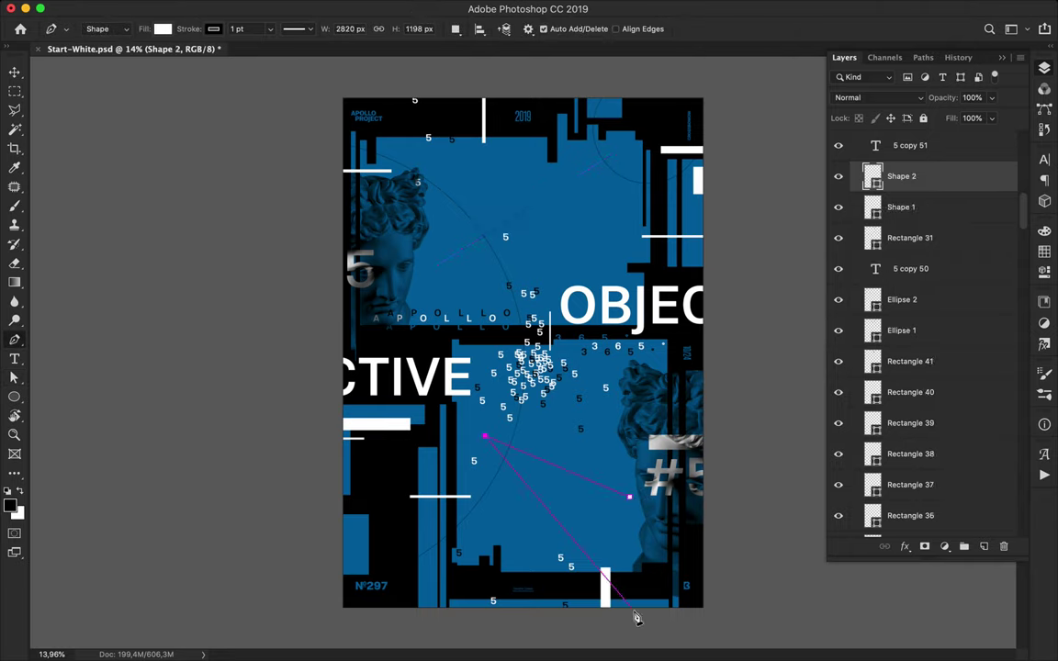
key("v")
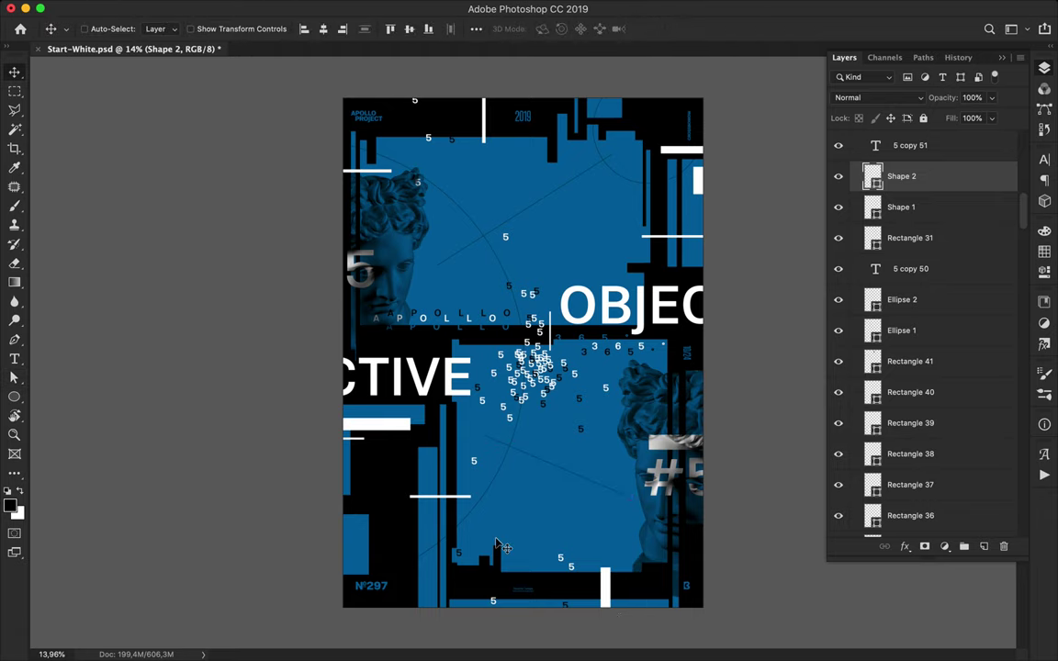
scroll(497, 545, "up", 3)
Start a short tick line at the lower panel's left edge.
key("p")
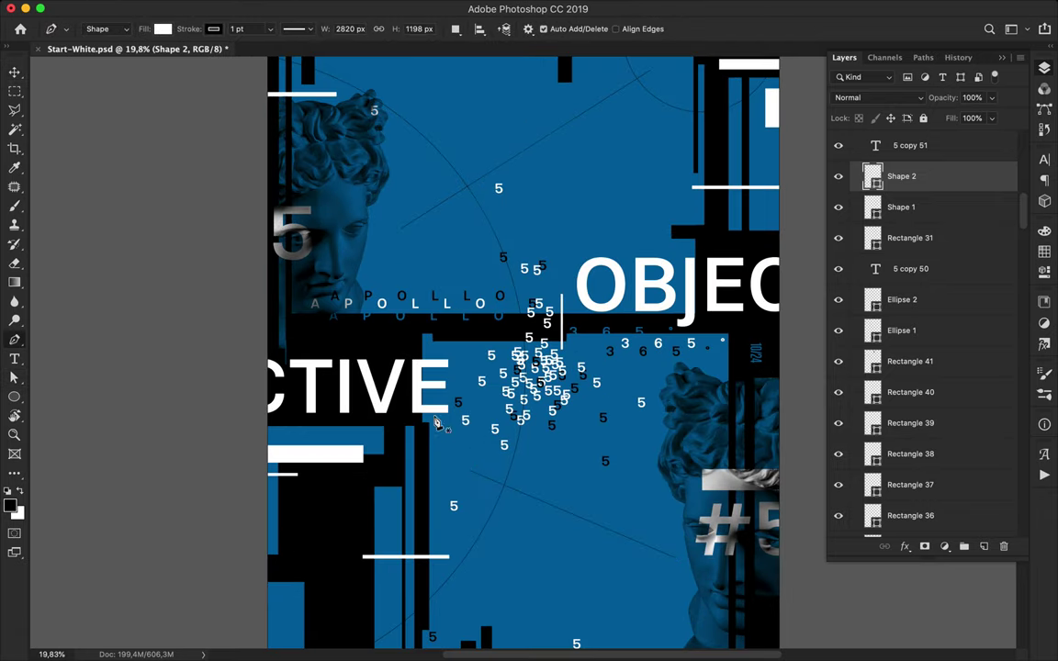
left_click(425, 434)
key("v")
scroll(439, 441, "up", 5)
Duplicate the short tick downward into a ruler-like column along the lower panel's left edge.
scroll(342, 386, "down", 2)
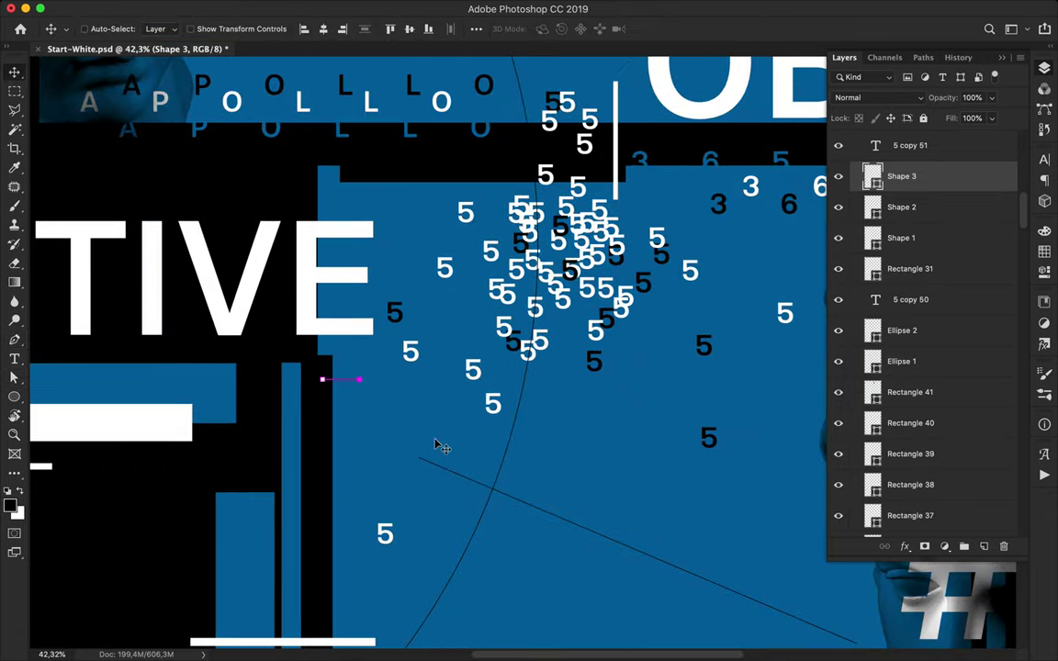
left_click_drag(341, 386, 342, 436, "alt")
left_click_drag(342, 438, 342, 477, "alt")
mouse_move(341, 478)
left_mouse_down("alt")
mouse_move(342, 540)
mouse_move(343, 485)
left_mouse_up("alt")
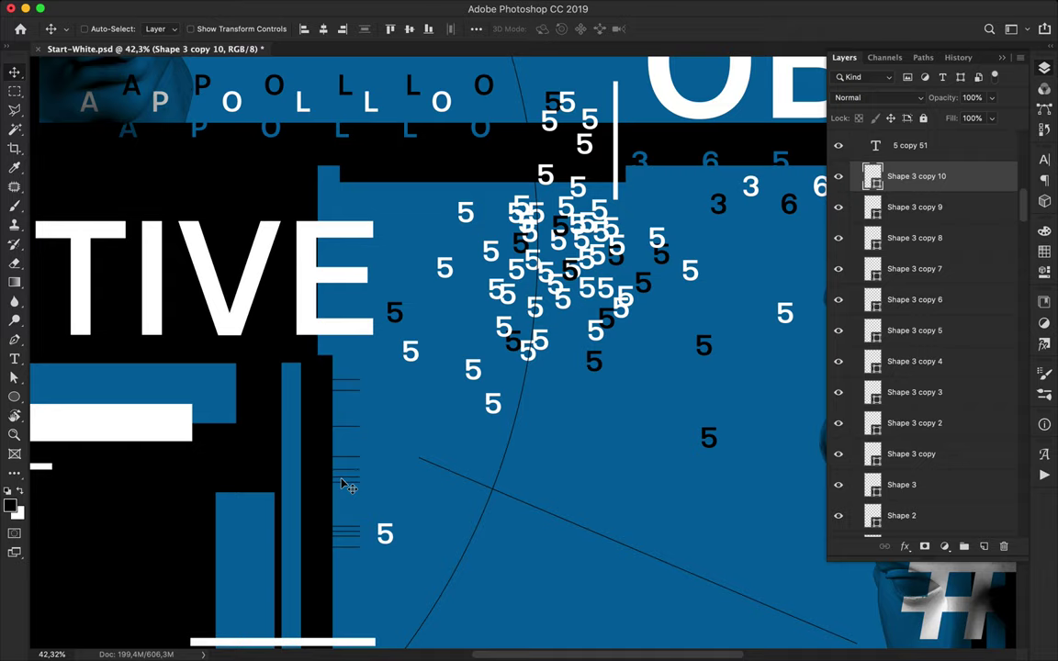
scroll(343, 485, "down", 5)
mouse_move(404, 279)
left_mouse_down("alt")
mouse_move(372, 556)
mouse_move(373, 444)
mouse_move(377, 535)
left_mouse_up("alt")
scroll(373, 591, "down", 5)
scroll(371, 593, "down", 4, "alt")
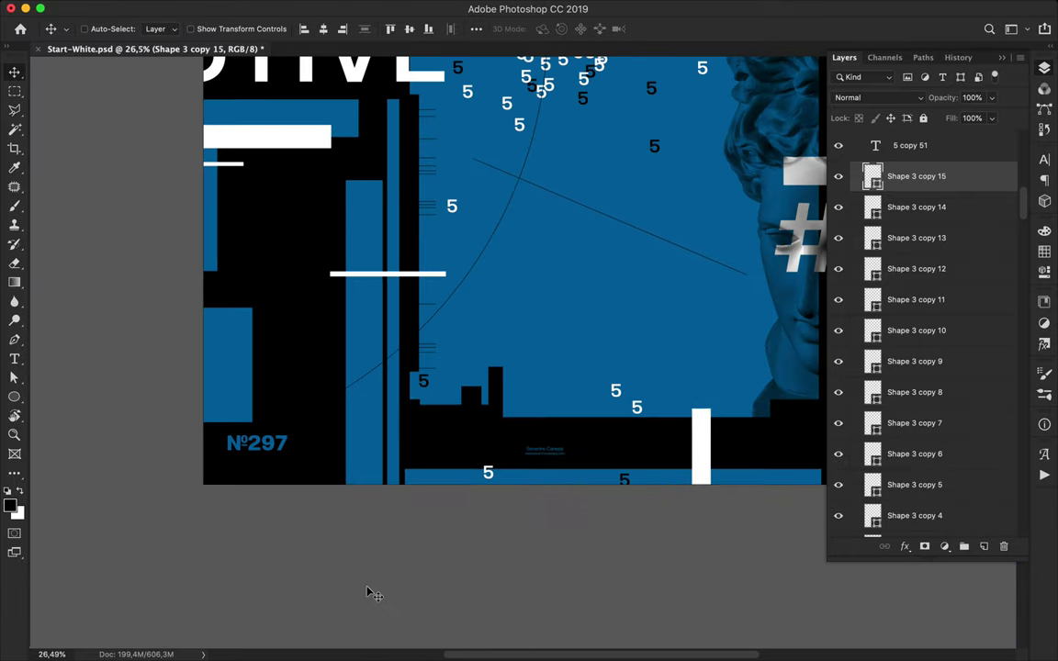
Copy the seven tick marks, rotate them 90° to horizontal, and move them near the top.
left_click(923, 361, "shift")
left_click_drag(361, 380, 555, 62)
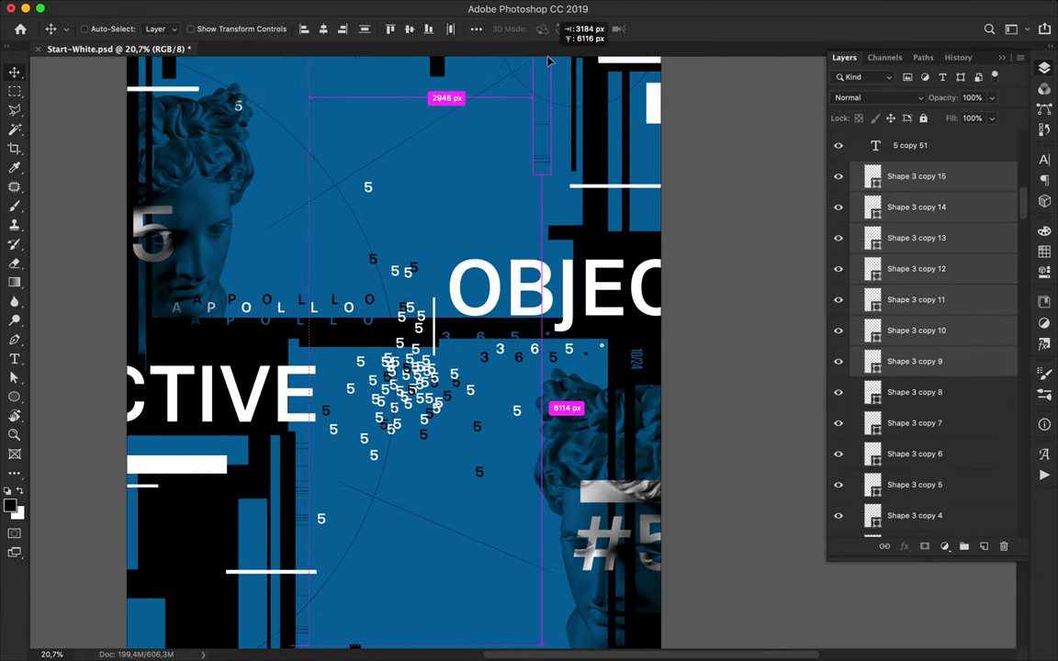
key("ctrl+t")
mouse_move(554, 62)
left_mouse_down("alt")
mouse_move(317, 158)
mouse_move(390, 170)
left_mouse_up("alt")
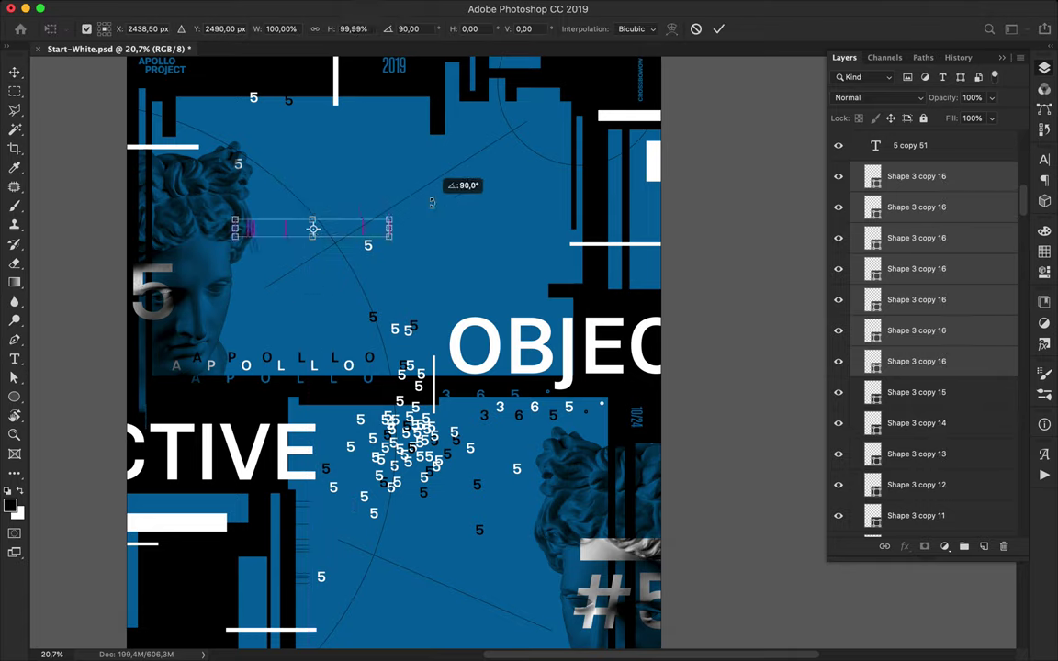
key("Return")
left_click_drag(287, 234, 301, 105)
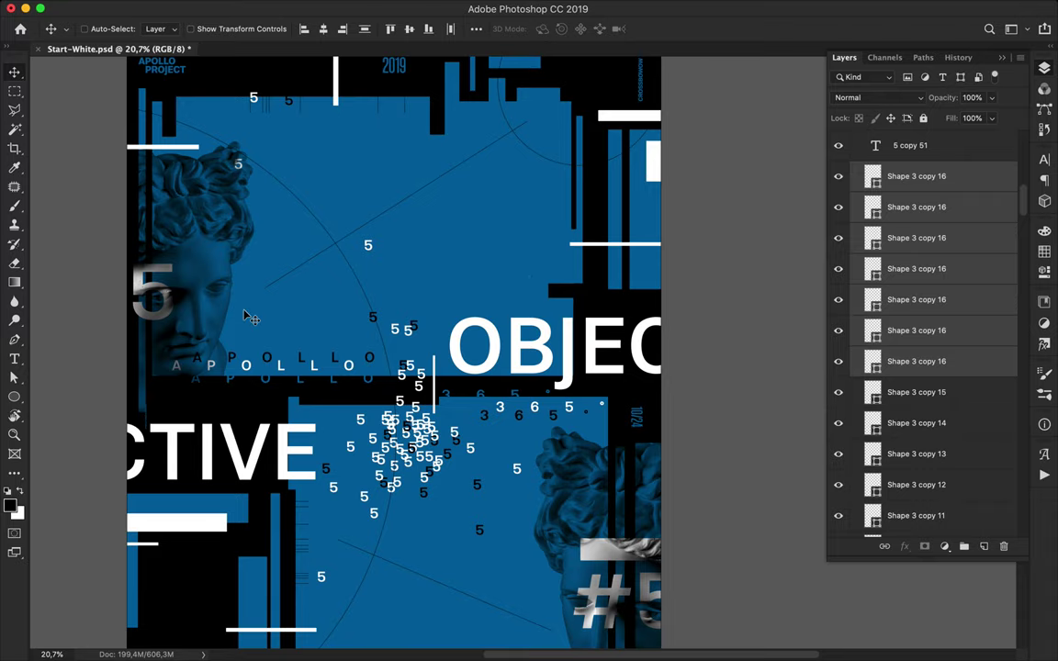
scroll(235, 312, "up", 5)
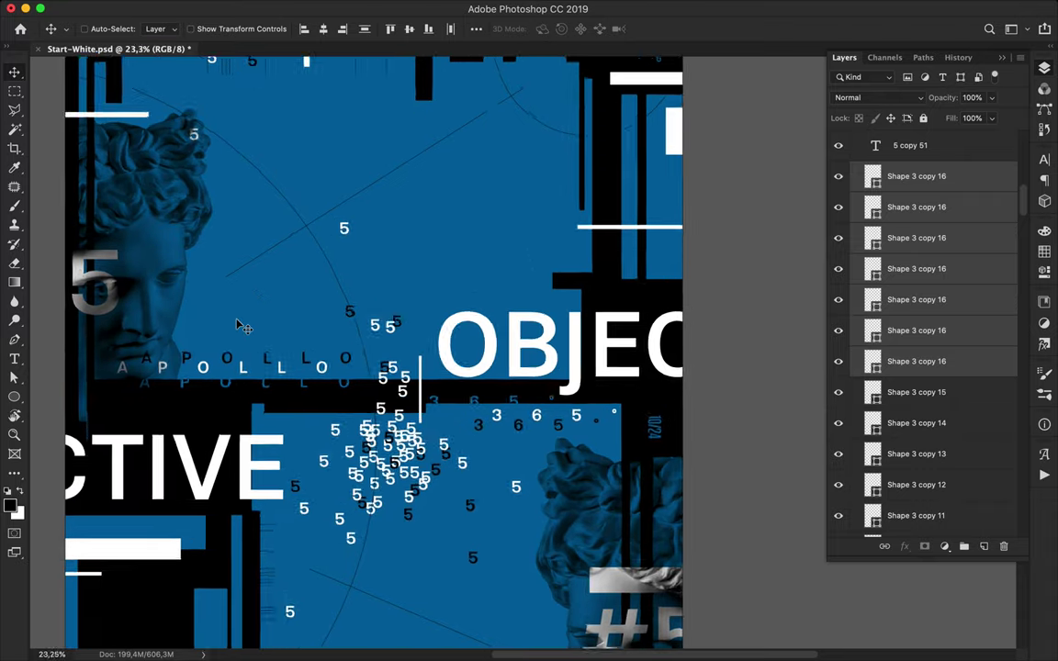
key("m")
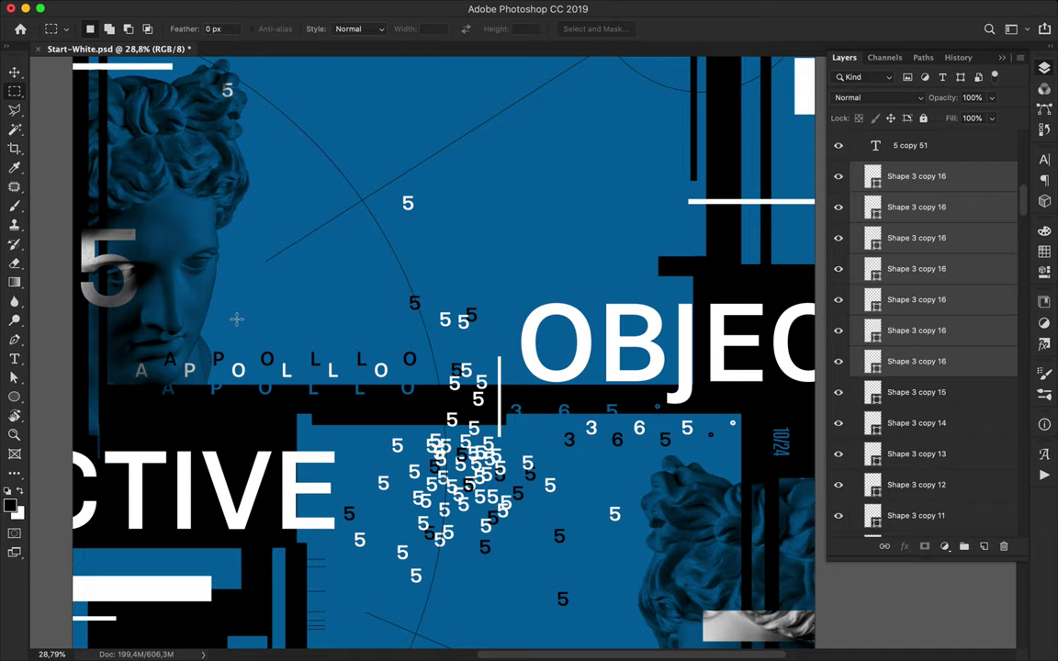
Draw a small white square beside the upper statue.
left_click(16, 397)
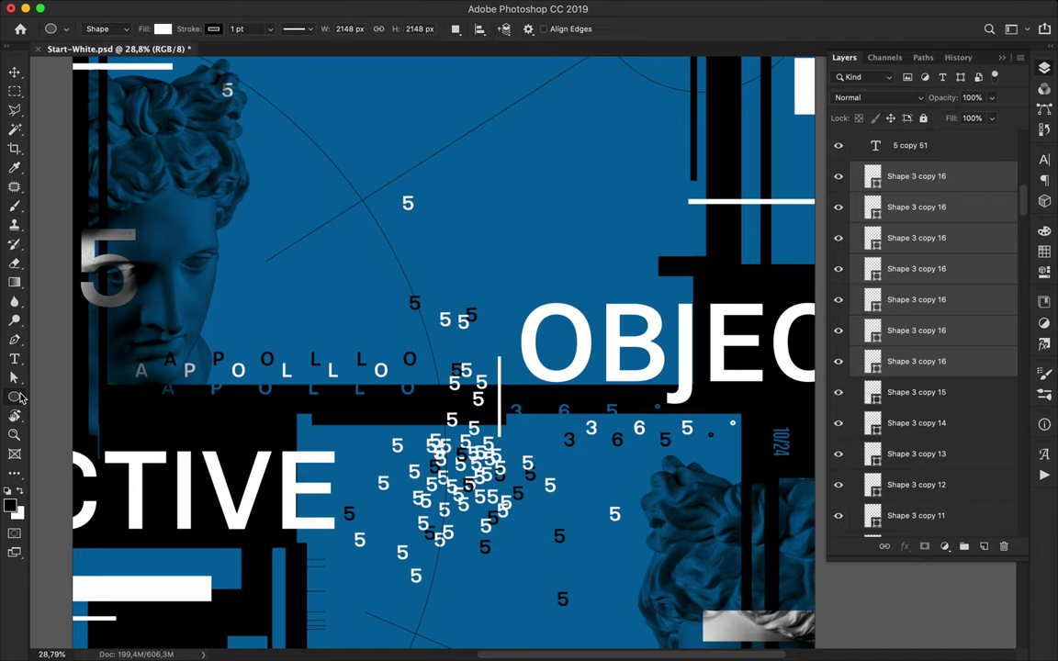
left_click_drag(211, 324, 224, 336)
key("v")
key("ctrl+plus")
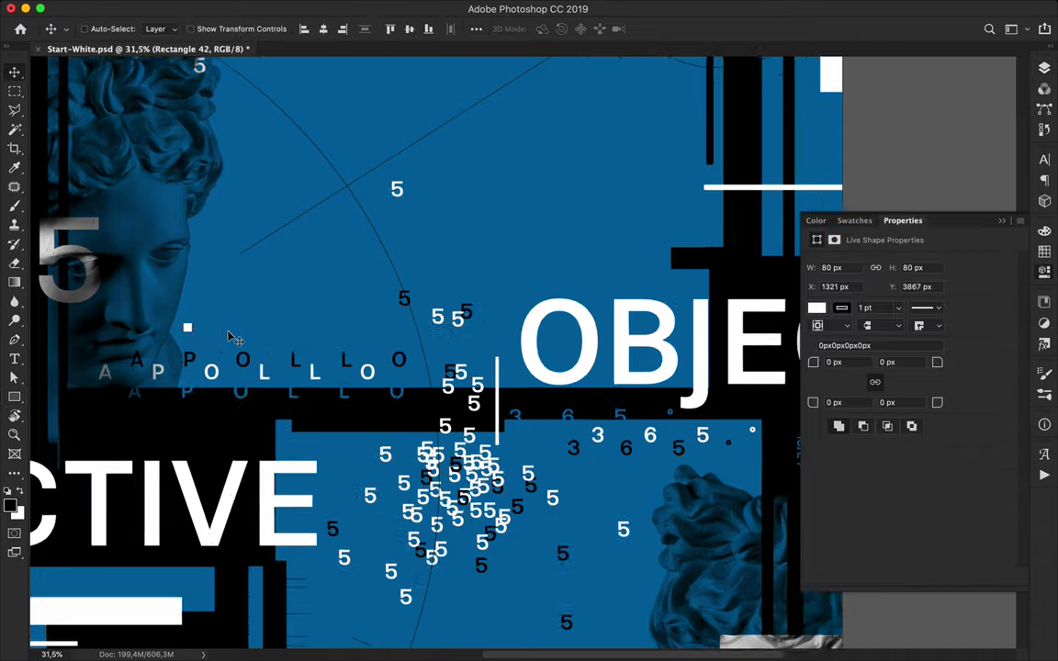
scroll(234, 340, "up", 3)
key("a")
left_click(218, 29)
key("v")
Duplicate the square rightward twice, filling one copy black and leaving the other hollow.
left_click_drag(293, 354, 327, 354)
key("a")
left_click(218, 29)
left_click(151, 106)
key("v")
key("a")
left_click(219, 28)
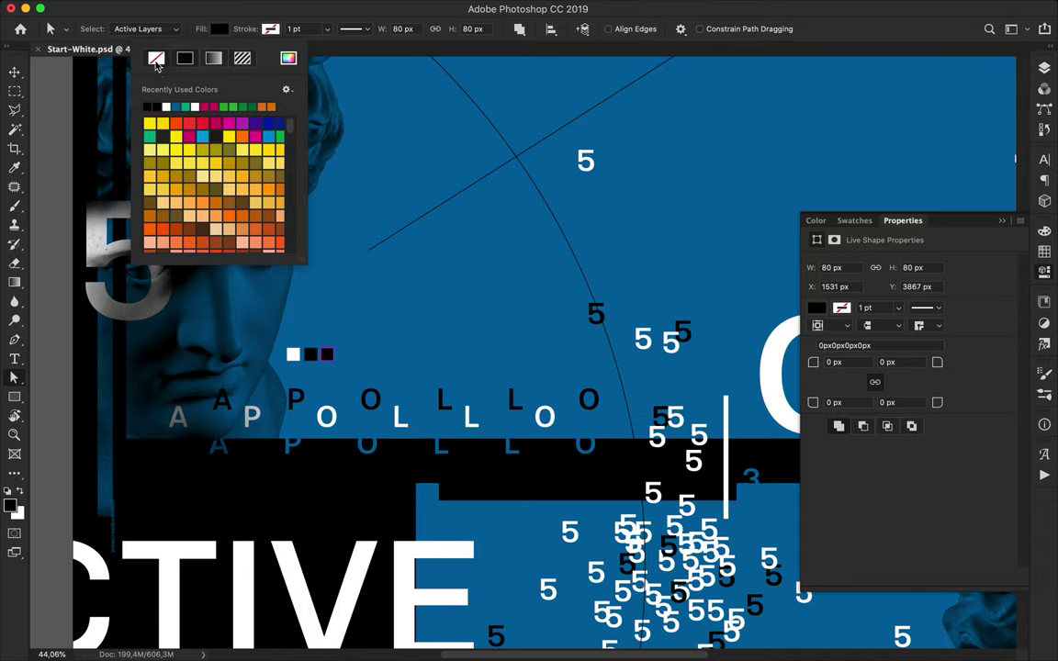
left_click(156, 63)
Adjust the hollow square's stroke alignment and duplicate it to the right.
key("v")
scroll(338, 367, "up", 2)
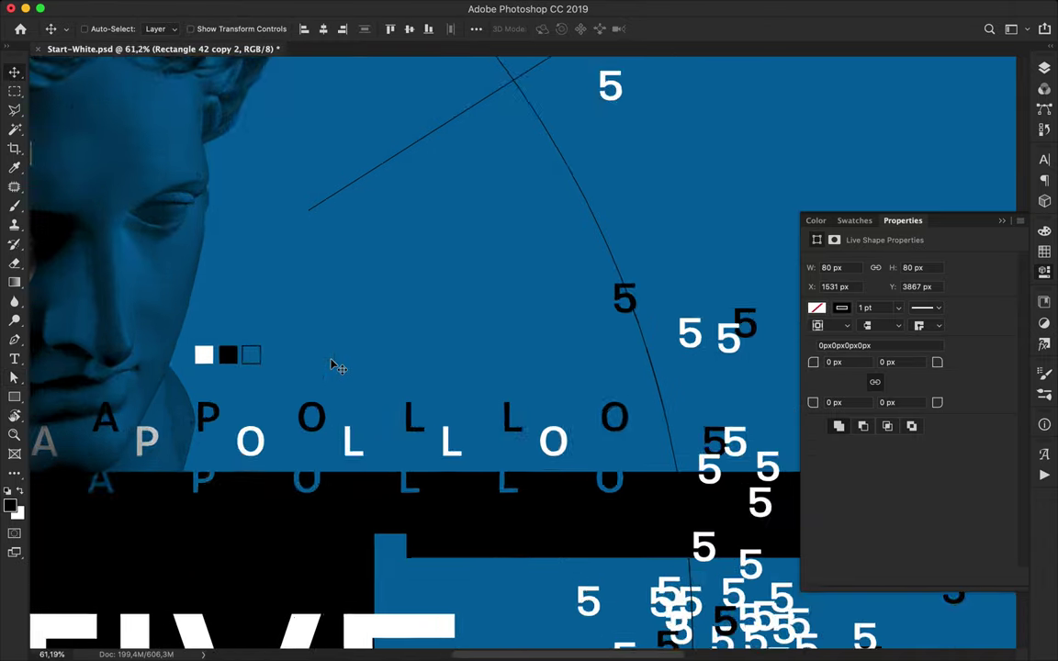
scroll(338, 368, "up", 2)
key("a")
left_click(352, 29)
left_click(308, 189)
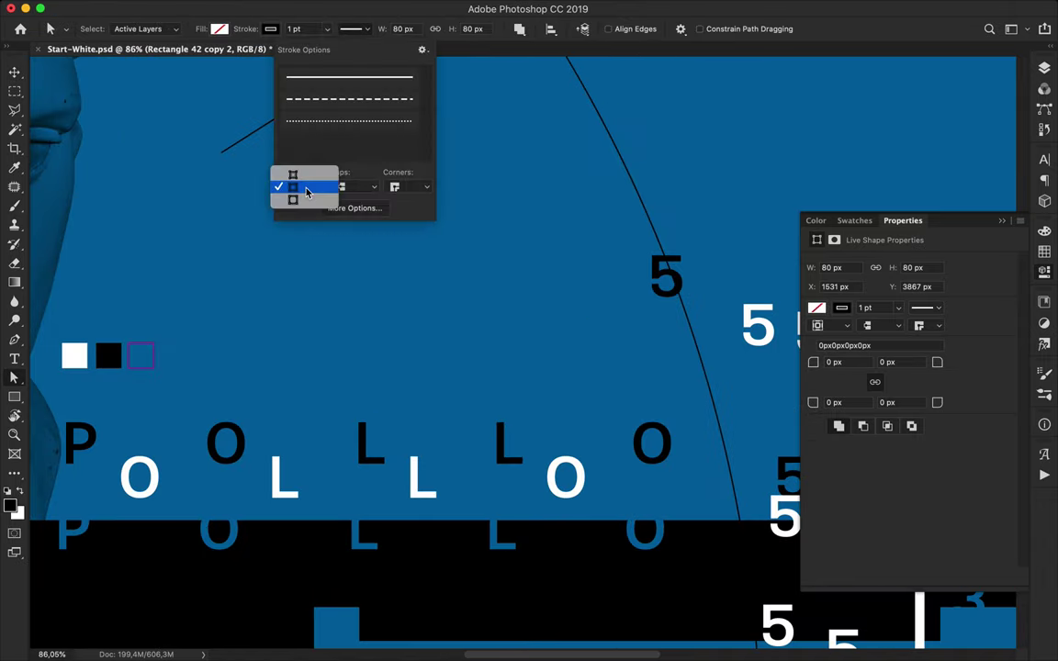
key("v")
left_click_drag(152, 372, 372, 372)
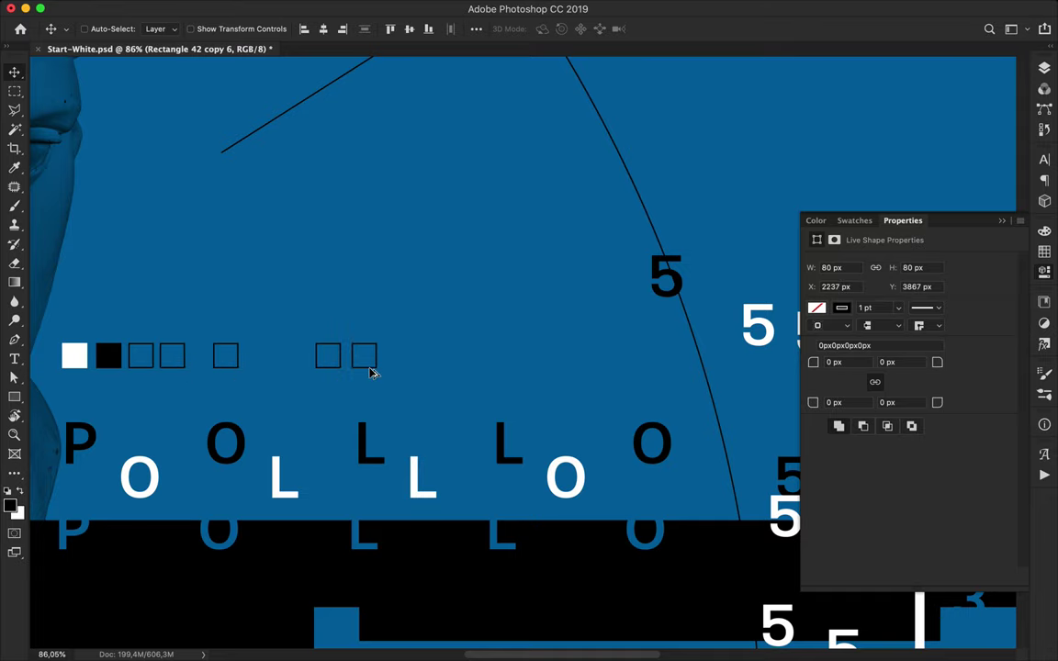
Select a single hollow square layer, undoing two accidental moves.
scroll(373, 372, "down", 5)
scroll(276, 276, "down", 3)
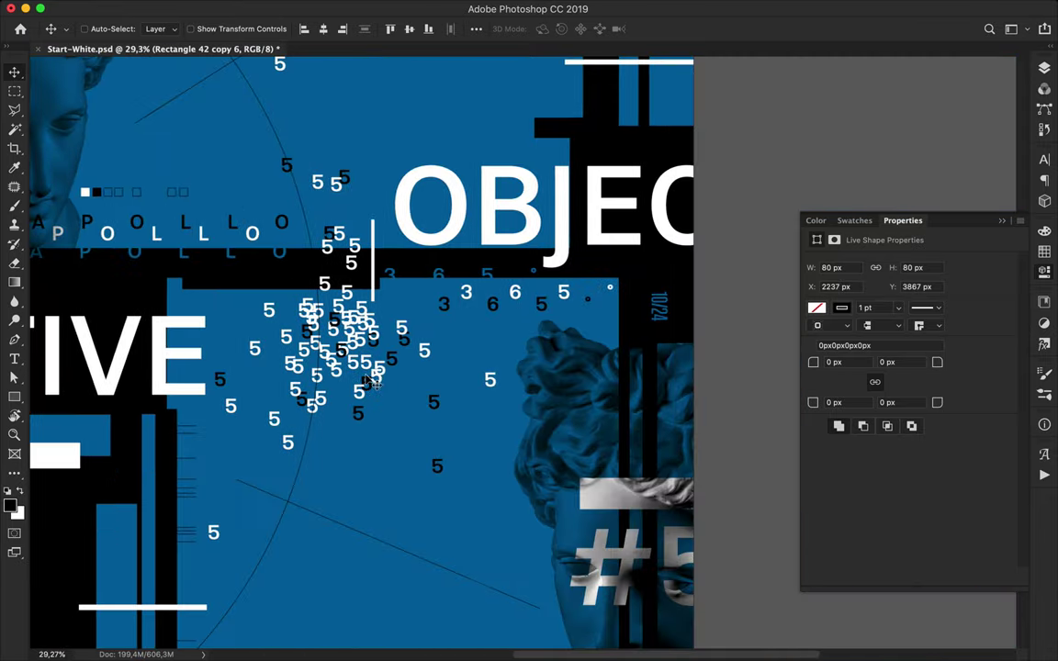
left_click(85, 195, "ctrl+shift")
left_click(87, 194, "ctrl+shift")
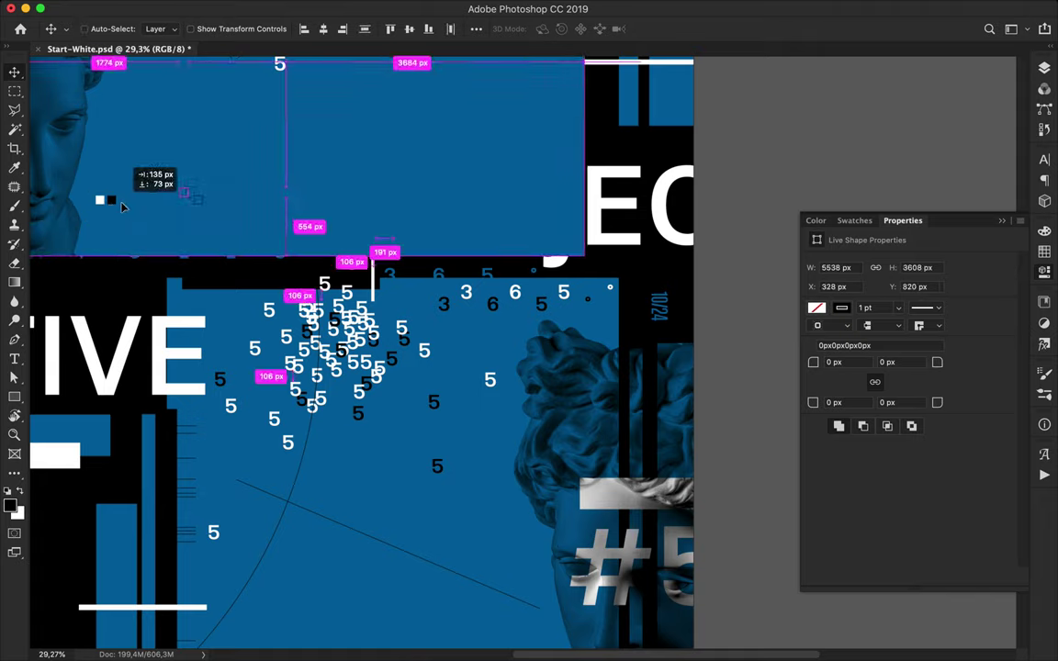
left_click_drag(169, 183, 184, 260)
key("ctrl+z")
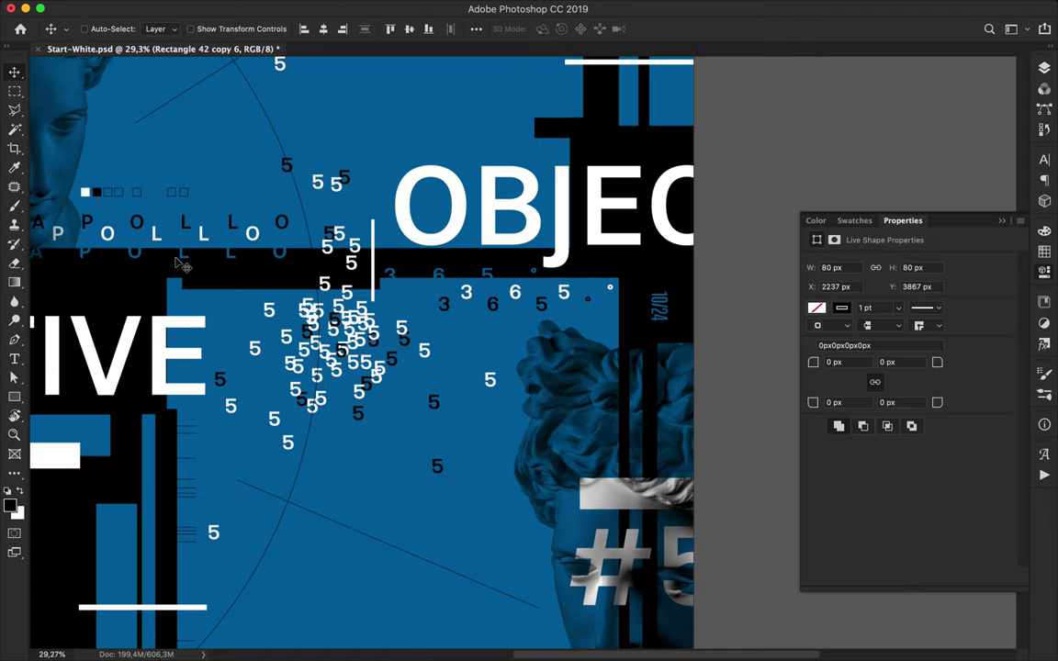
left_click_drag(165, 170, 106, 166)
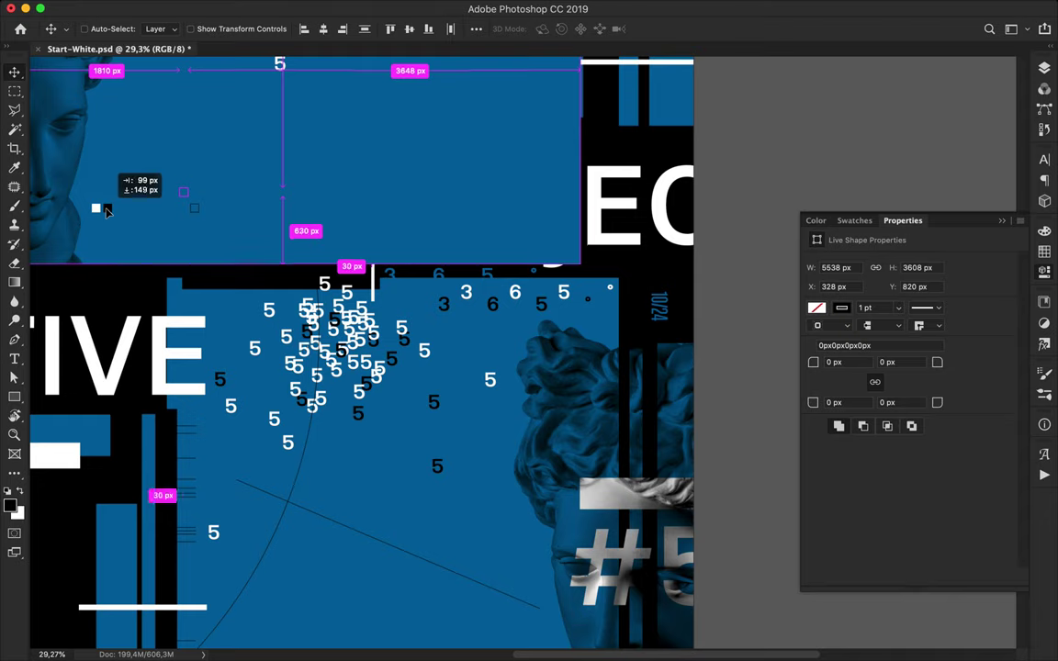
key("ctrl+z")
Select the white, black and first hollow squares and drag a copy to the lower right.
scroll(156, 193, "up", 5)
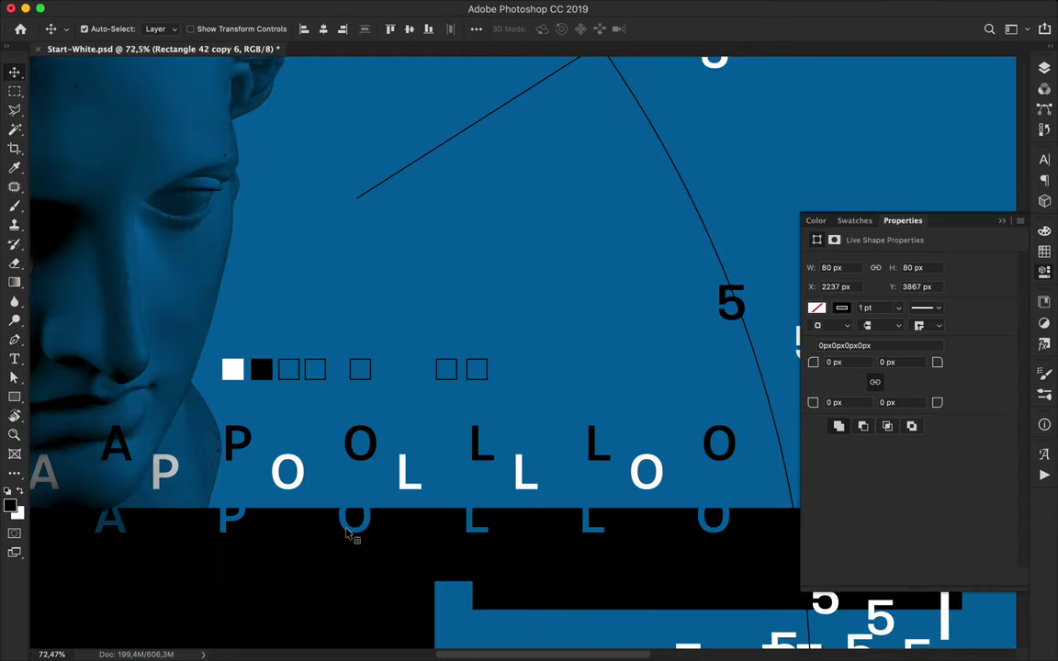
left_click(232, 369)
scroll(283, 371, "up", 3)
scroll(283, 371, "up", 3)
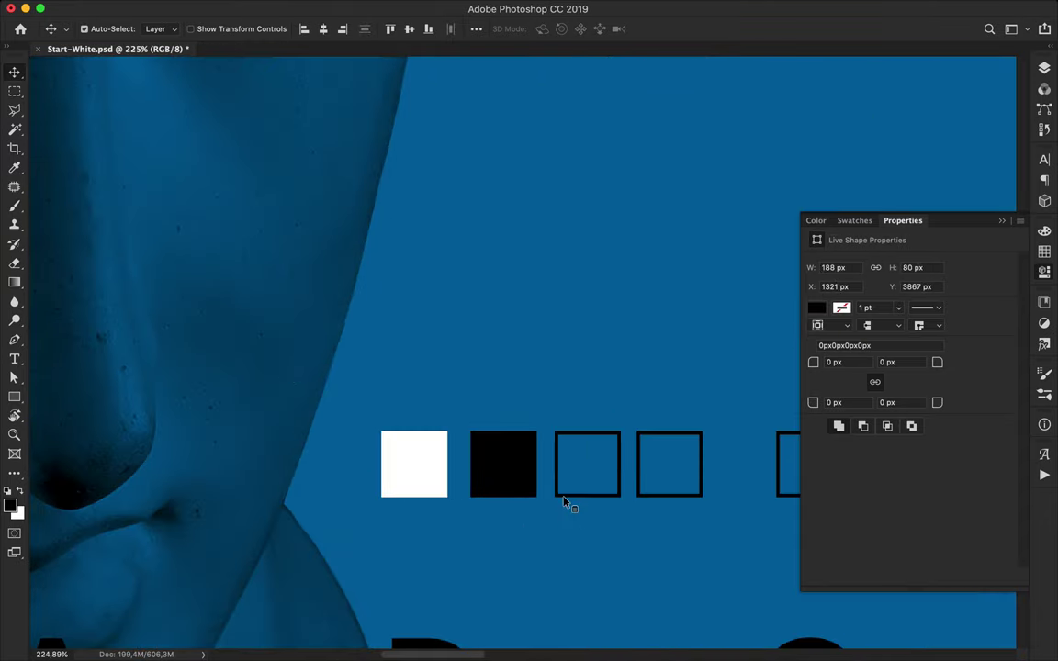
left_click(564, 499, "shift")
scroll(643, 386, "down", 5)
scroll(726, 322, "down", 5)
mouse_move(405, 292)
left_mouse_down()
mouse_move(618, 570)
mouse_move(657, 585)
left_mouse_up()
Rotate the copied squares -90° into a vertical column beside the lower statue.
key("ctrl+t")
scroll(657, 588, "up", 3)
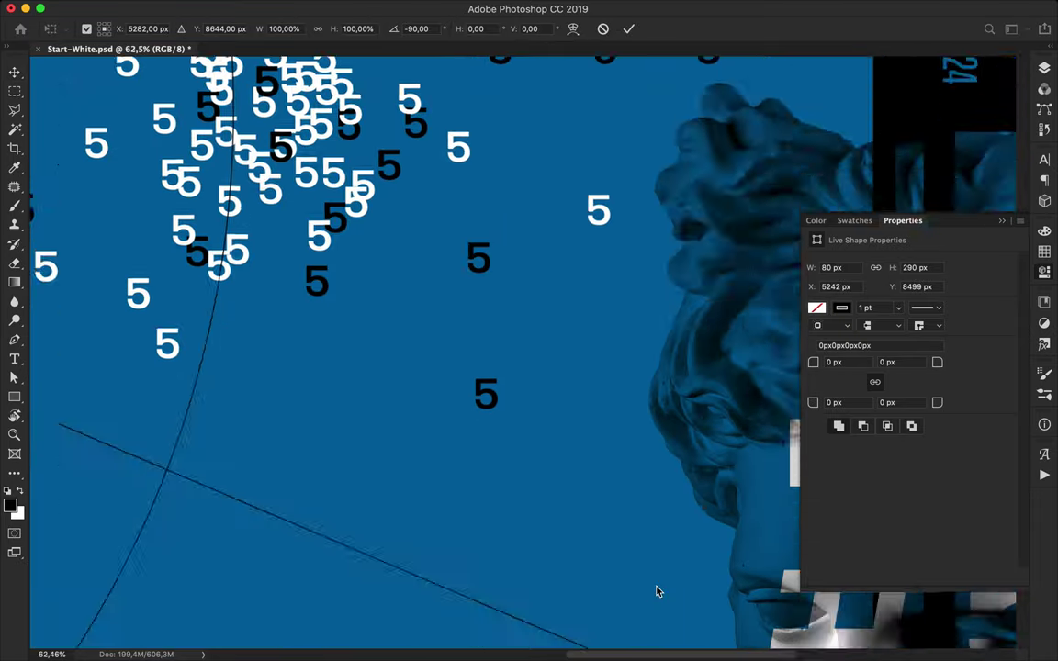
scroll(657, 592, "up", 2)
left_click_drag(454, 347, 520, 437)
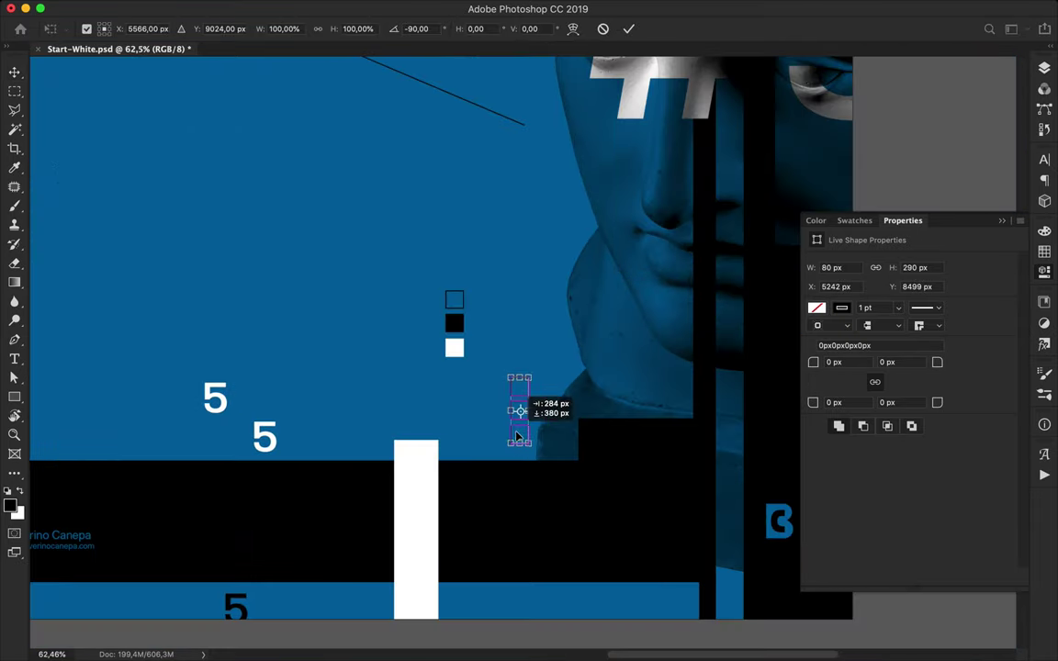
key("Return")
Stack a hollow square copy above the column and build a hollow-square column in the lower-left block.
scroll(526, 393, "up", 2)
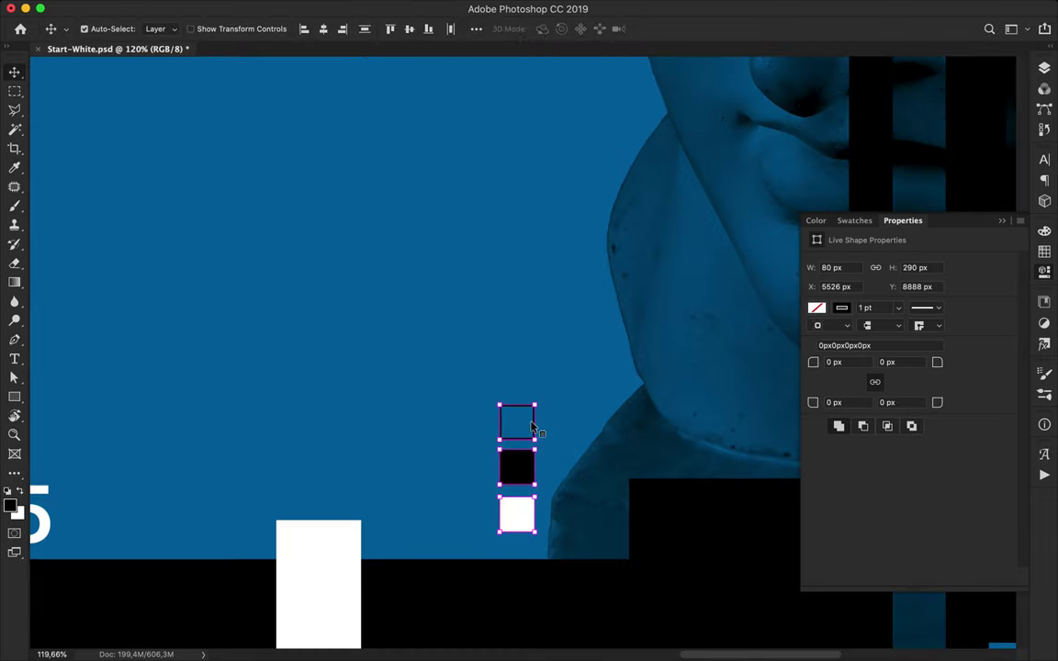
left_click(537, 430)
left_click_drag(536, 430, 541, 123)
scroll(503, 210, "down", 3)
scroll(494, 231, "down", 1)
scroll(493, 232, "down", 3)
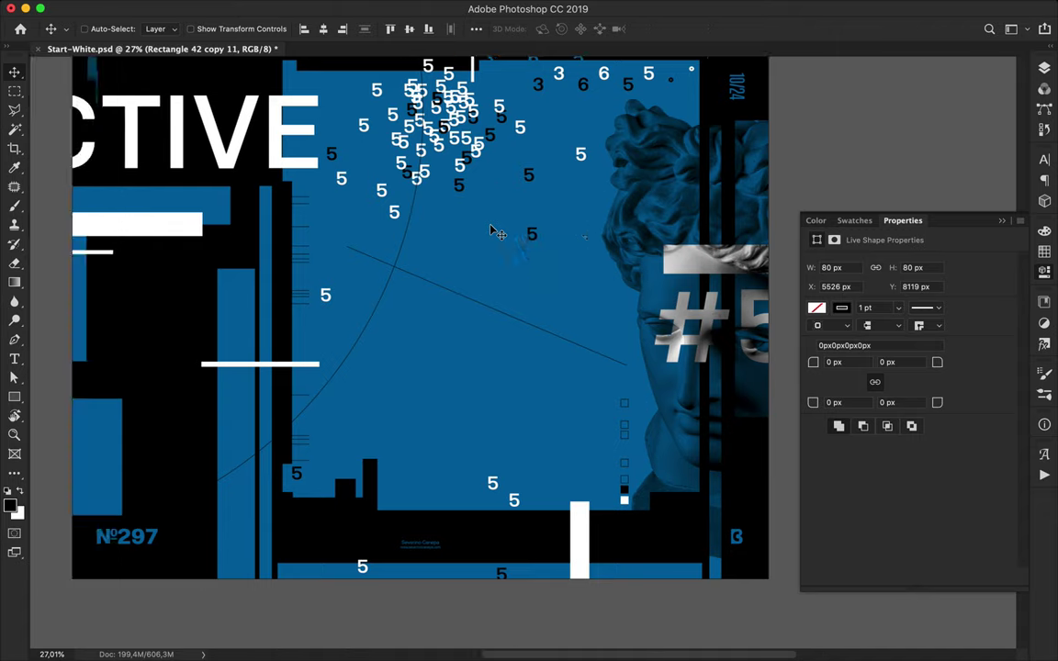
mouse_move(629, 405)
left_mouse_down()
mouse_move(89, 429)
mouse_move(91, 487)
left_mouse_up()
left_click_drag(91, 487, 92, 492)
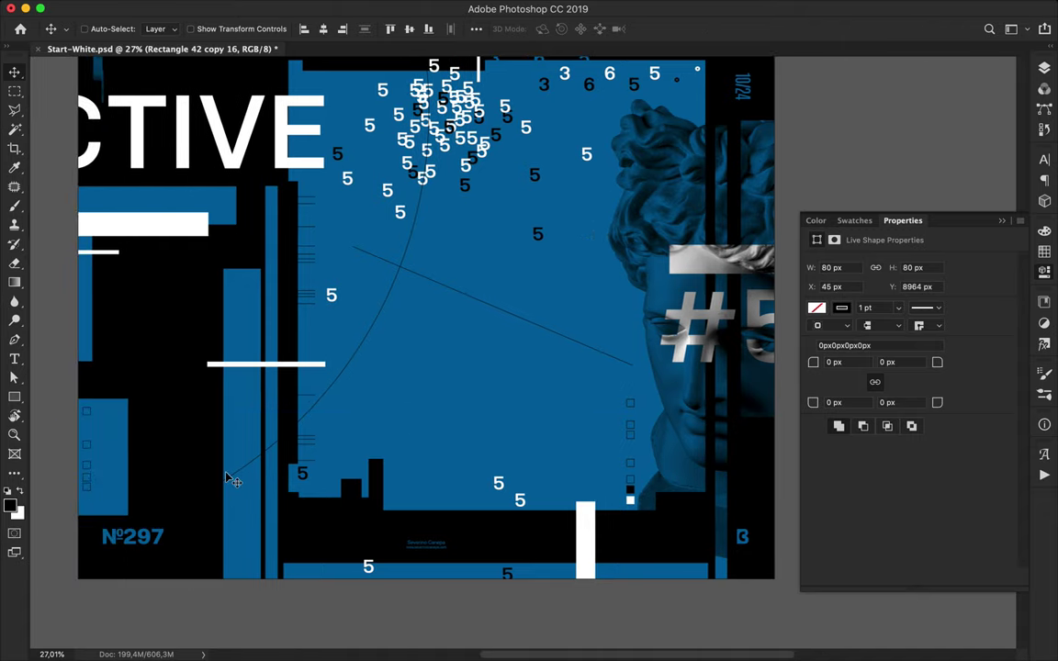
Copy the white square to the upper right and add more white squares there.
scroll(230, 480, "up", 10)
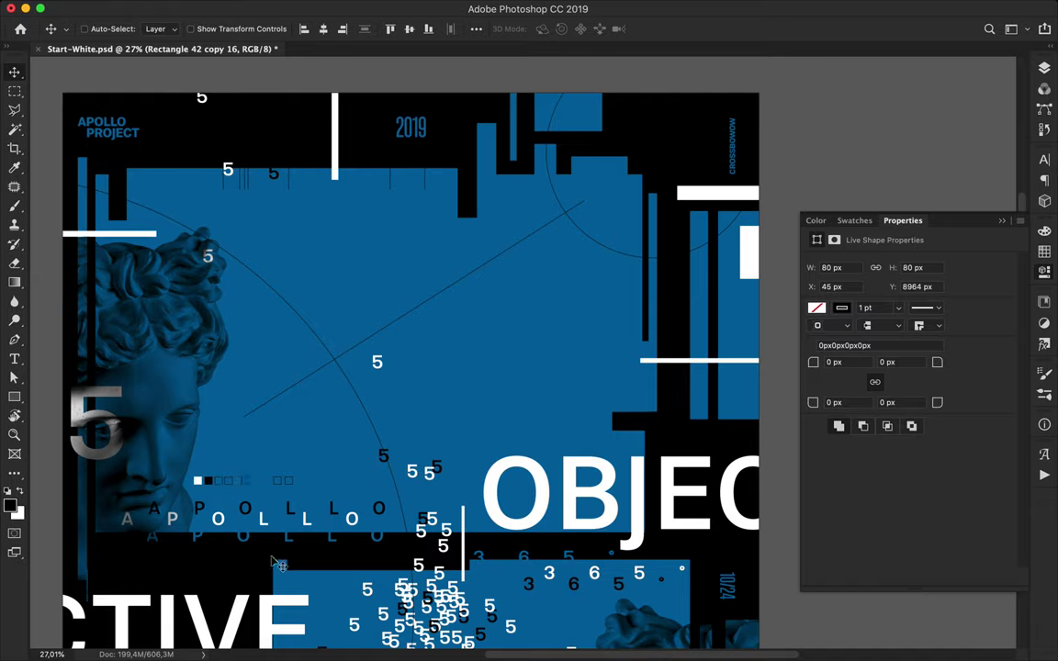
left_click(198, 482)
left_click_drag(198, 483, 746, 292)
scroll(746, 297, "up", 5)
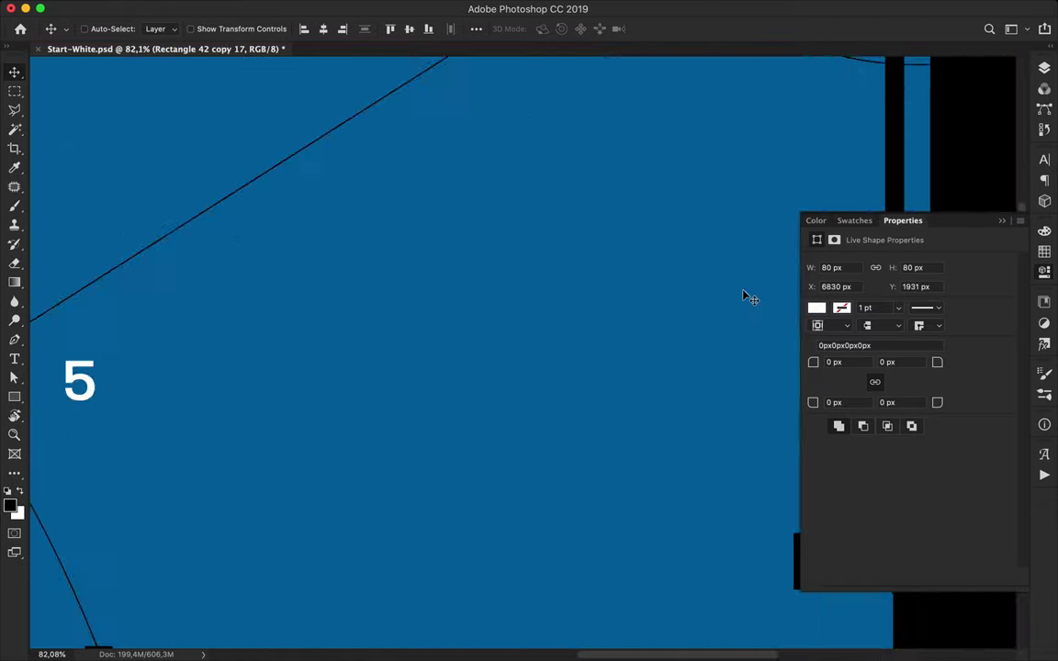
scroll(746, 296, "down", 5)
left_click_drag(190, 503, 201, 588)
scroll(201, 595, "down", 5)
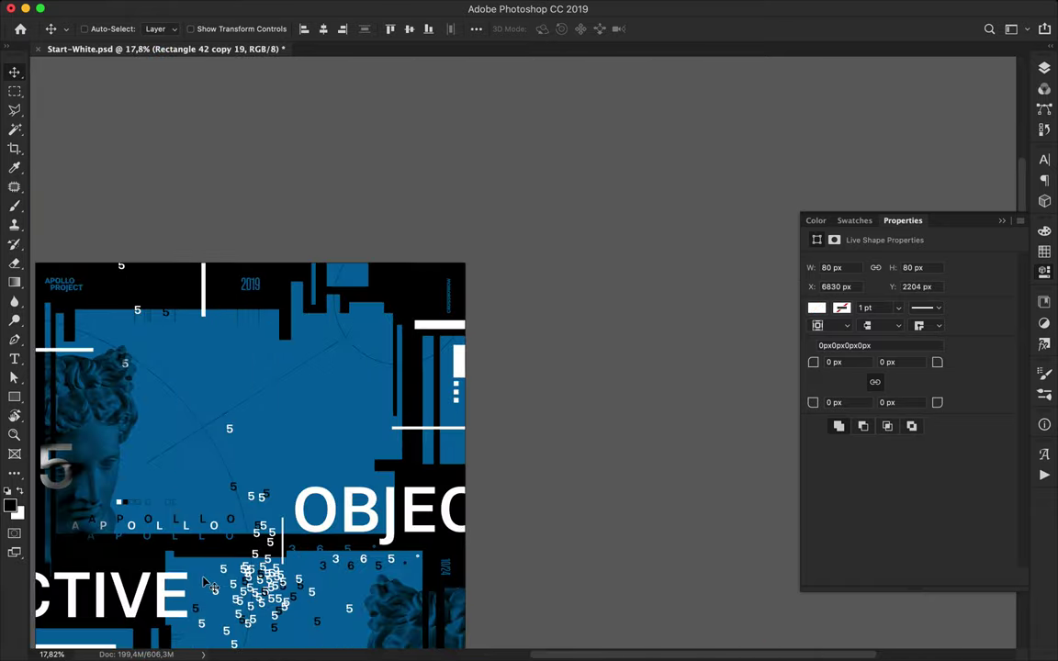
scroll(206, 584, "down", 3)
Save the finished glitch poster document and stop the screen recording from the menu bar.
key("ctrl+s")
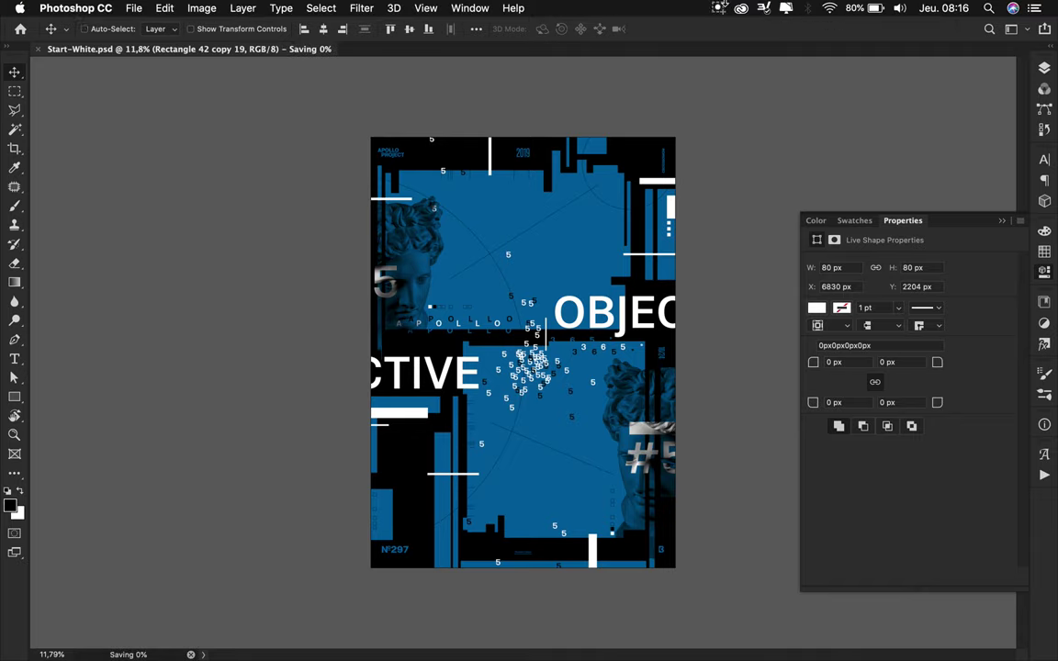
key("c")
left_click(718, 7)
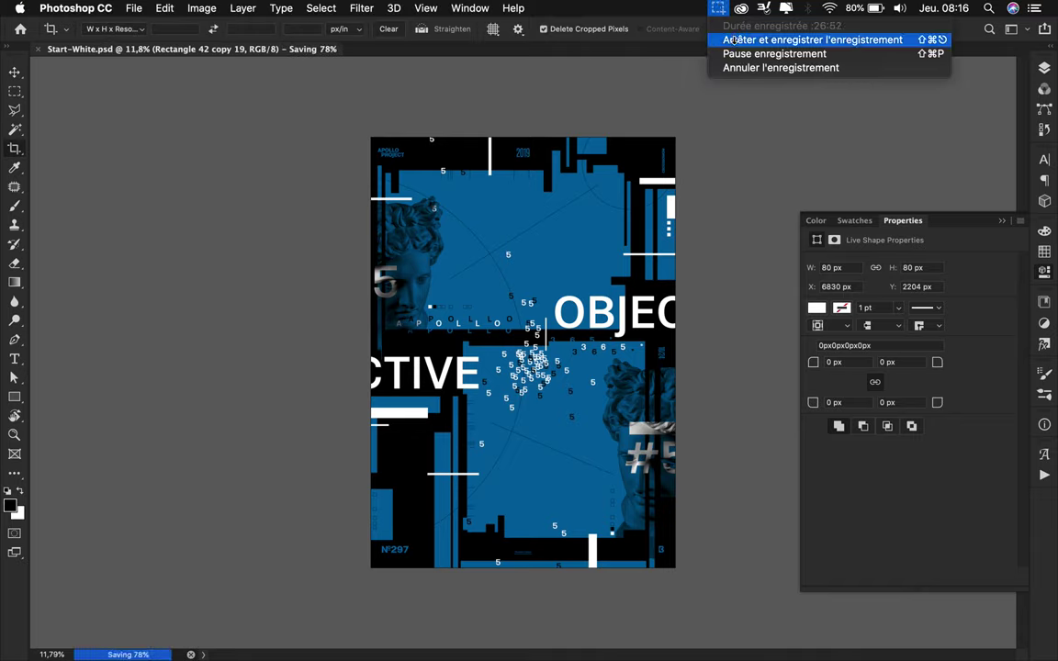
left_click(812, 40)
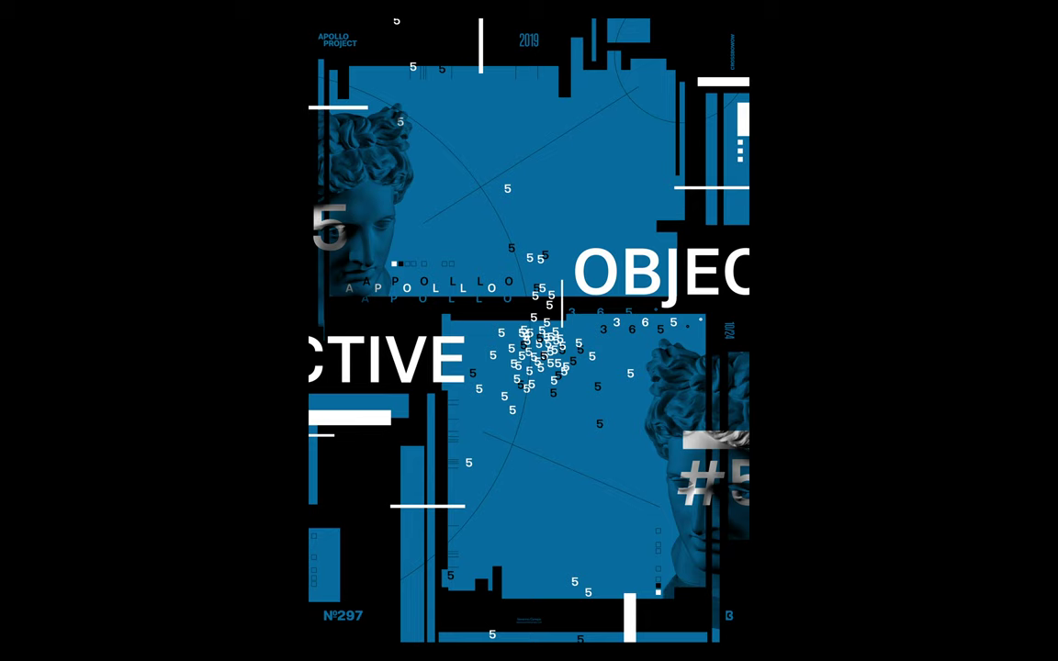